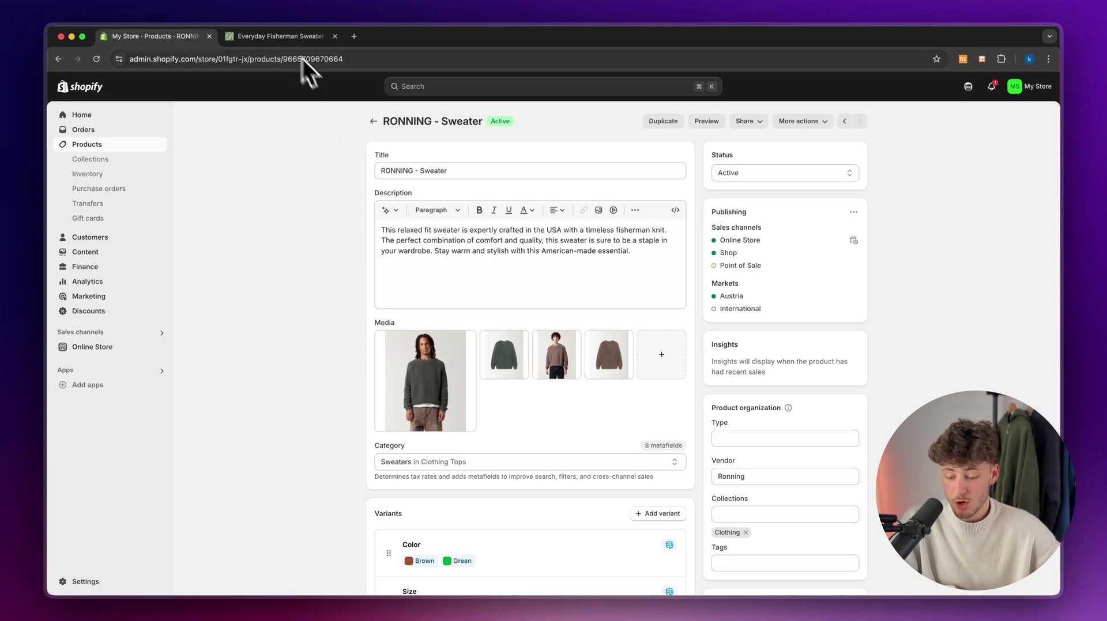
On the reference sweater page, expand and collapse the Sizing, Material and Shipping details
click(280, 37)
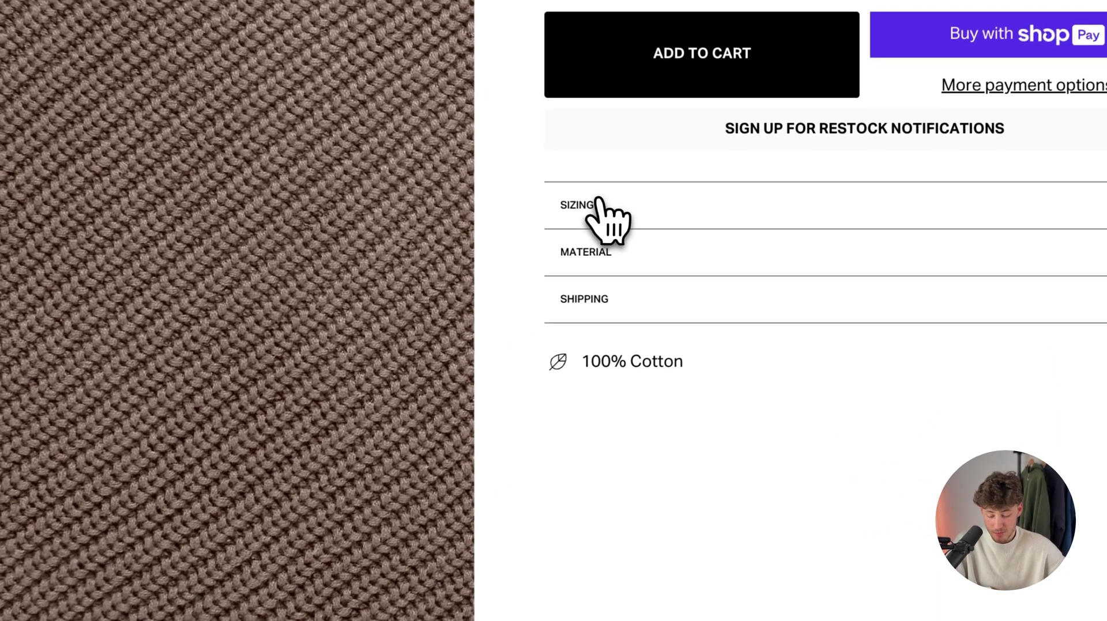
click(697, 249)
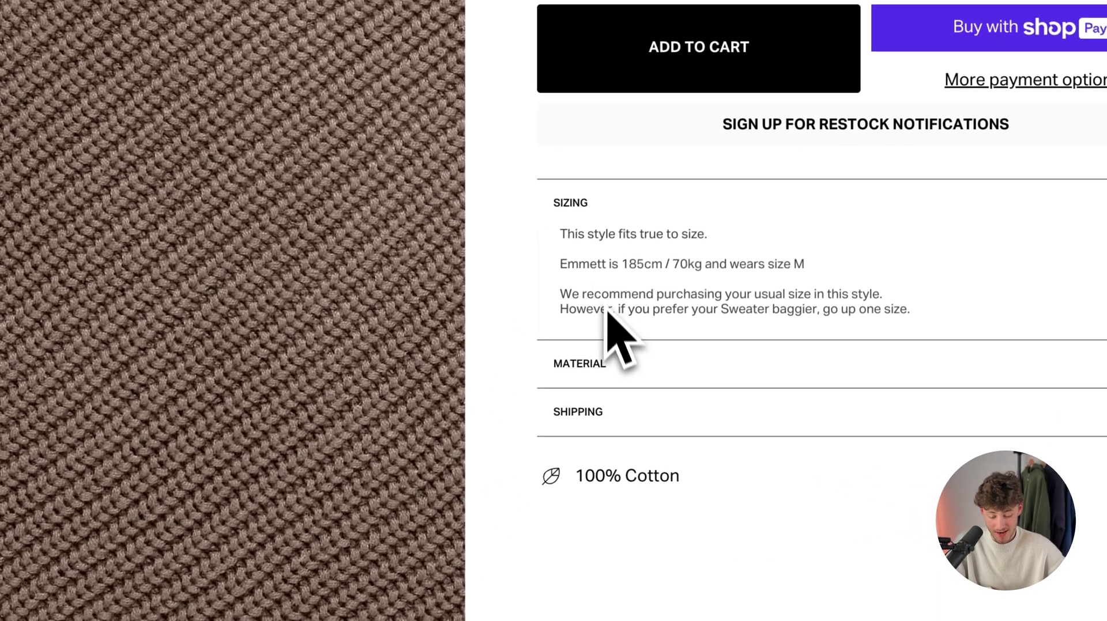
click(593, 375)
click(594, 450)
scroll(603, 467, down, 3)
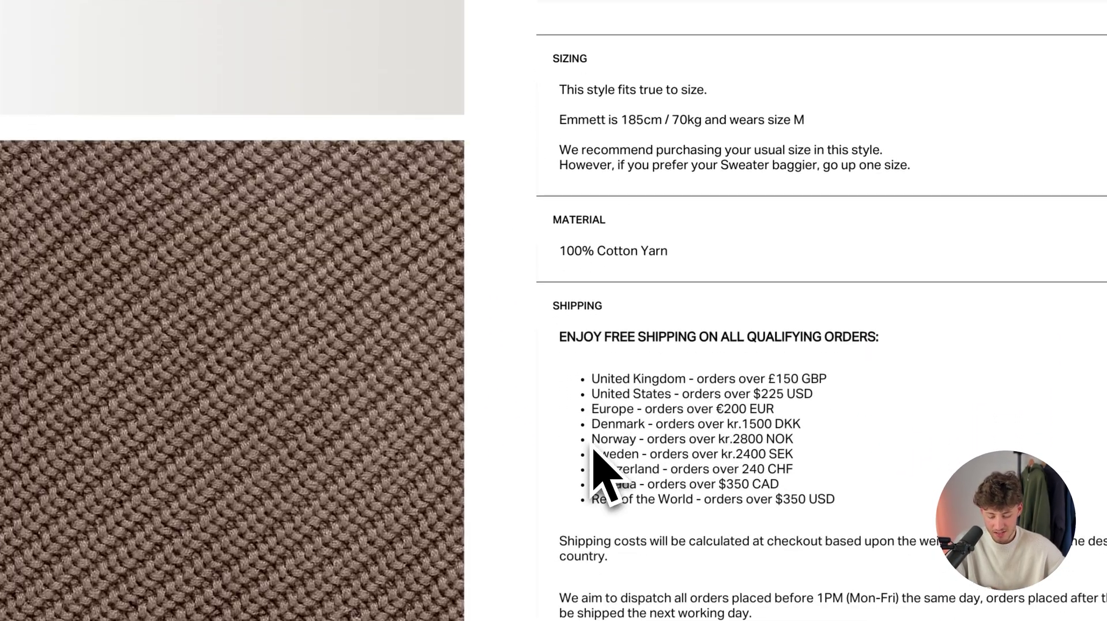
scroll(611, 461, up, 1)
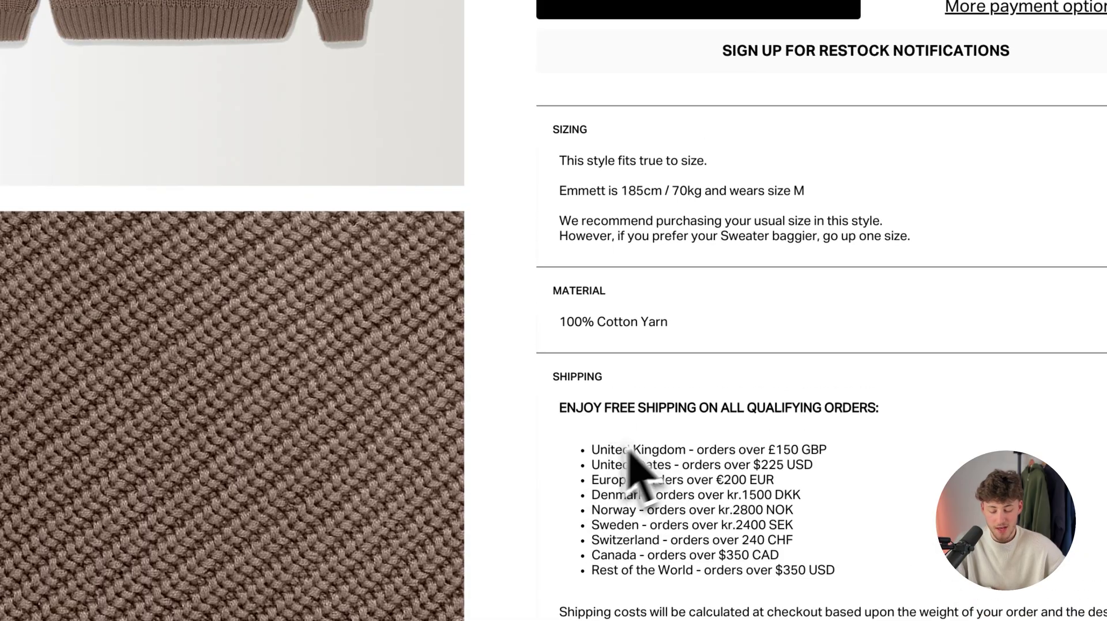
click(591, 387)
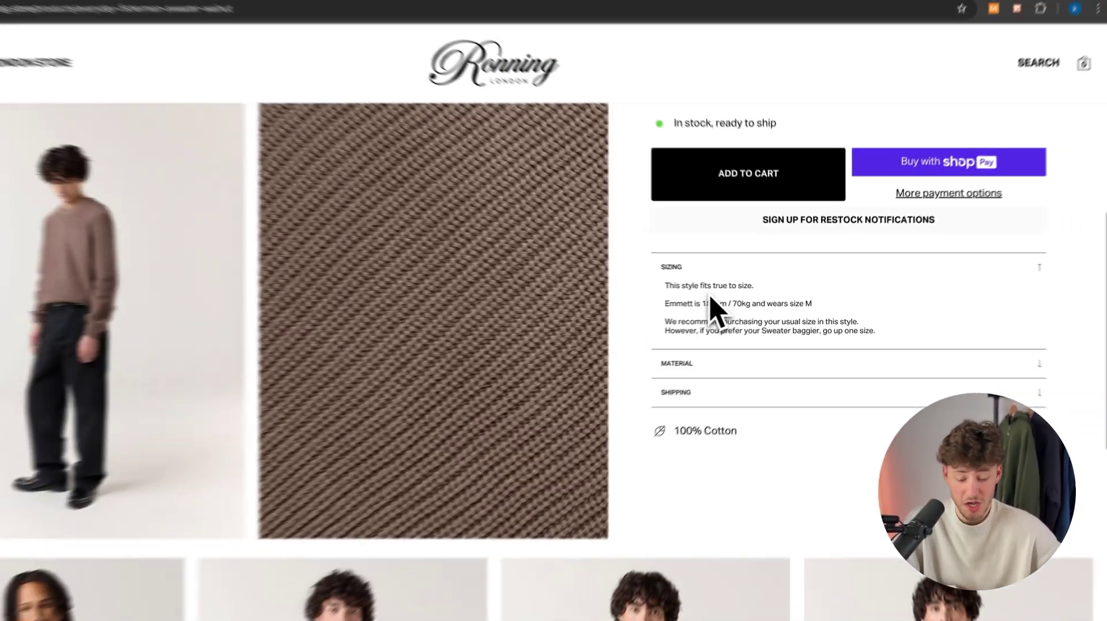
click(614, 130)
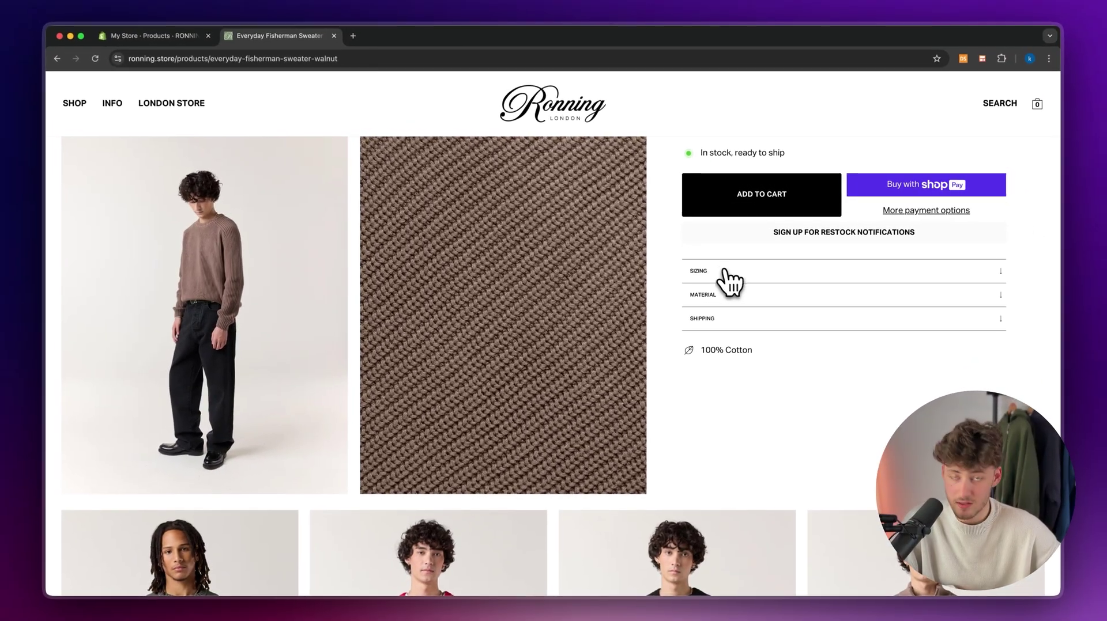
Reread the Sizing and Shipping details on the reference sweater page
scroll(806, 299, down, 1)
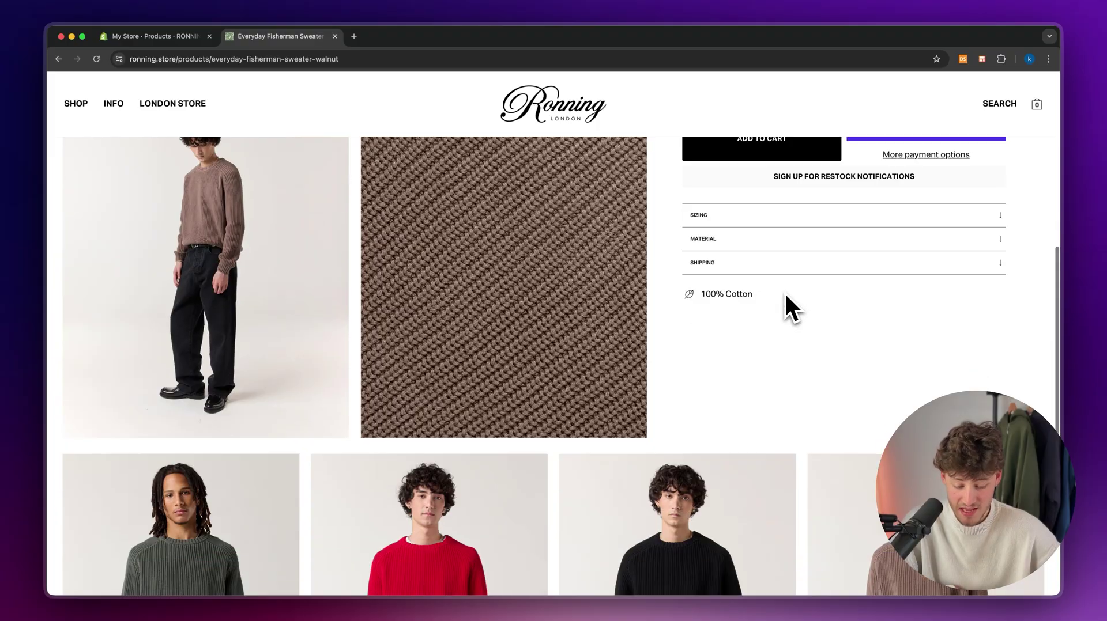
click(729, 217)
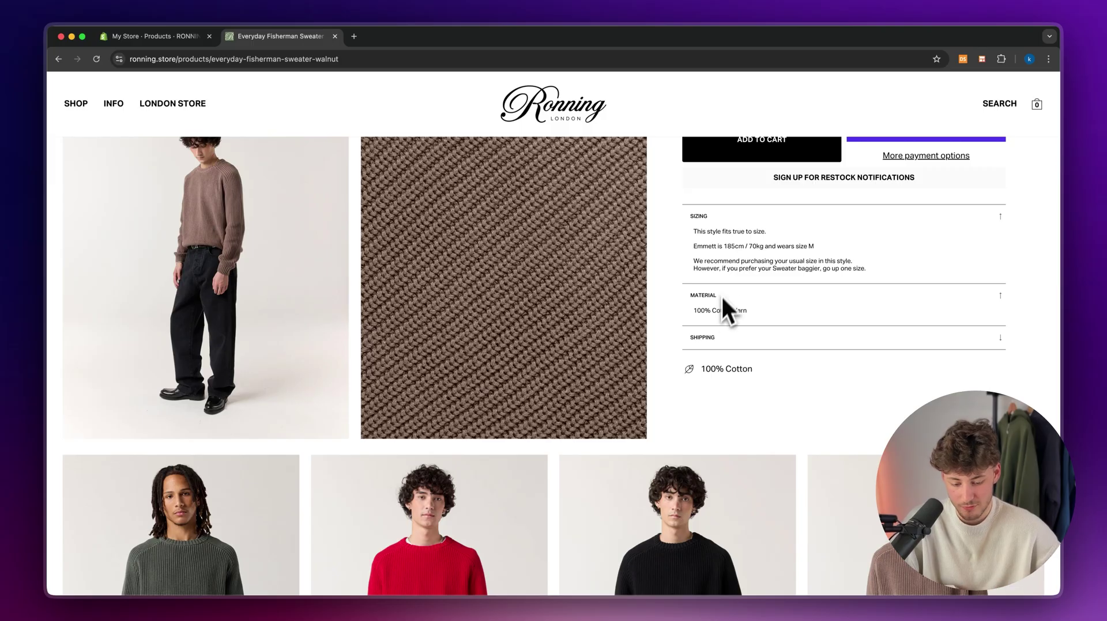
click(711, 339)
scroll(709, 345, down, 3)
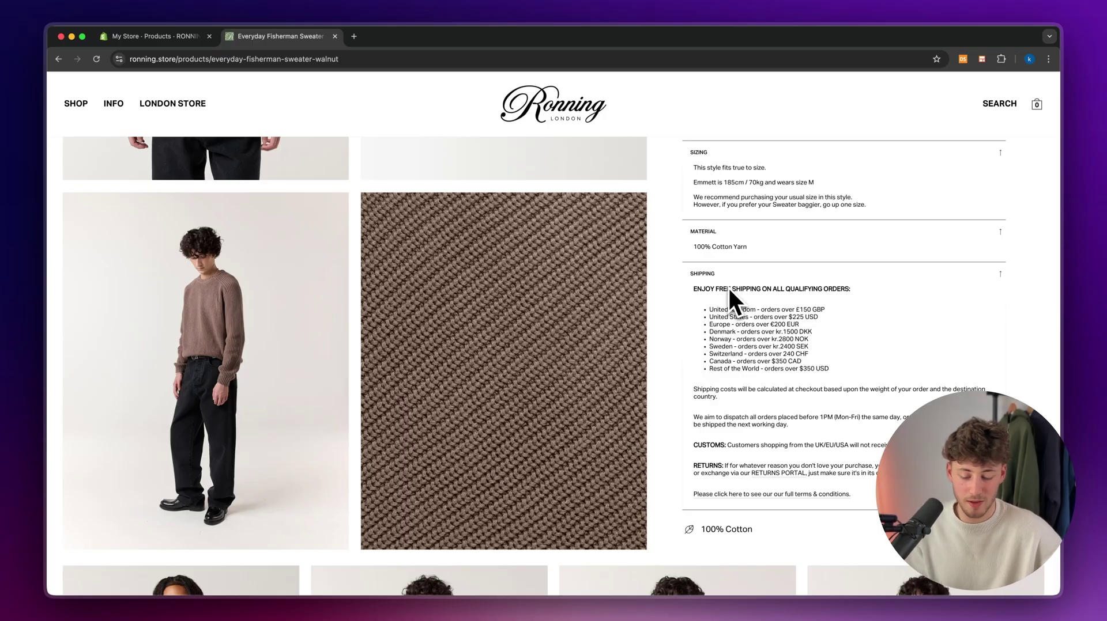
click(704, 275)
scroll(710, 283, up, 3)
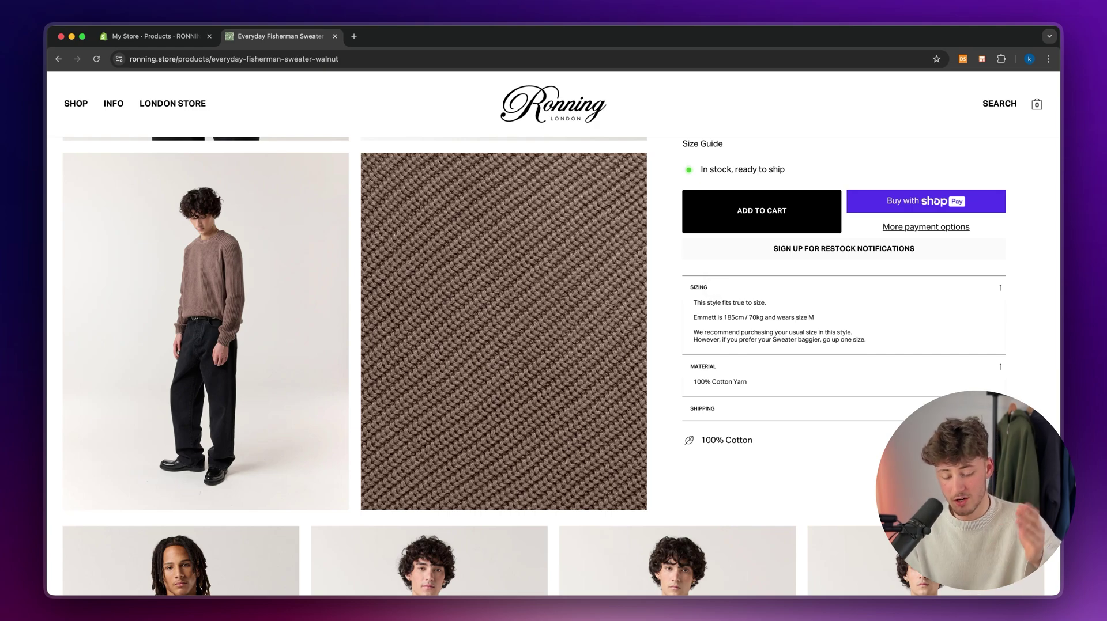
scroll(710, 283, up, 3)
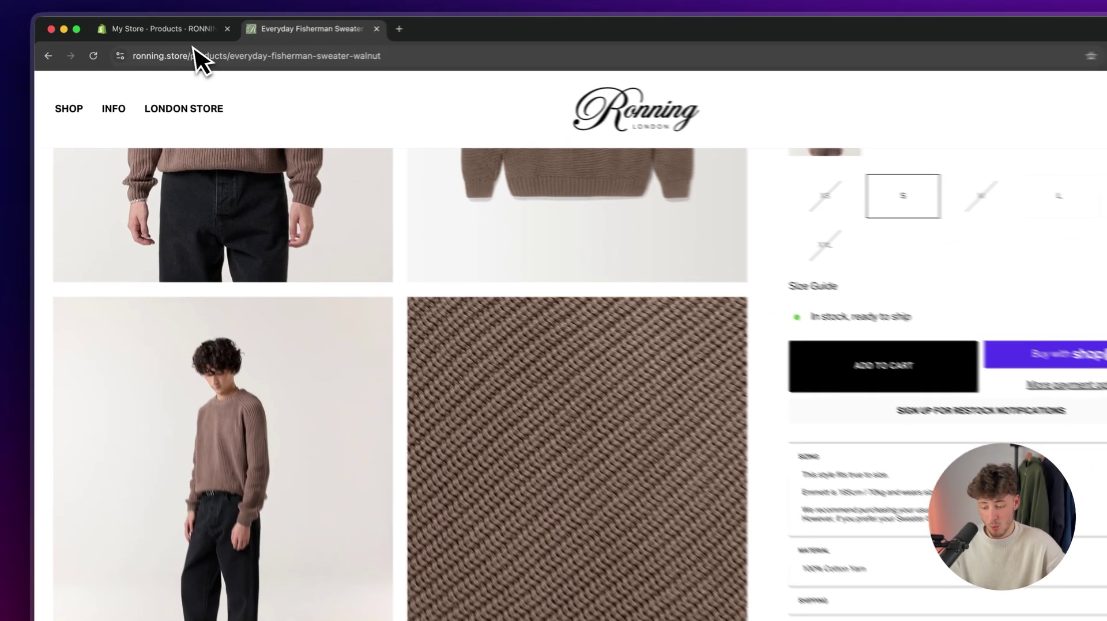
Return to Shopify admin and start customizing the Dawn theme from Online Store themes
click(173, 36)
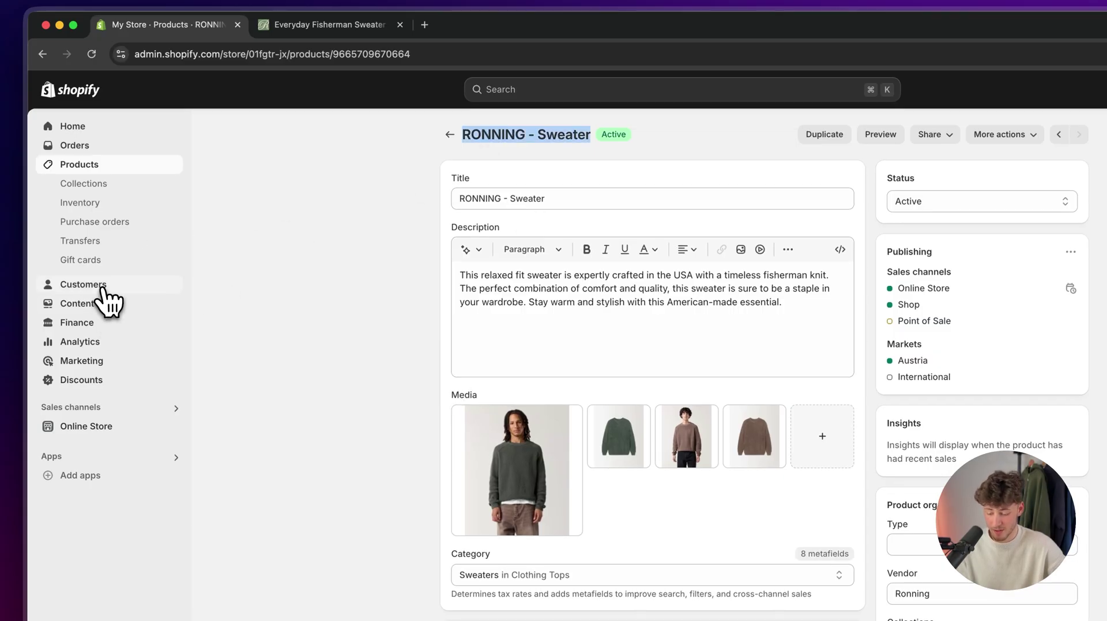
click(103, 289)
click(86, 426)
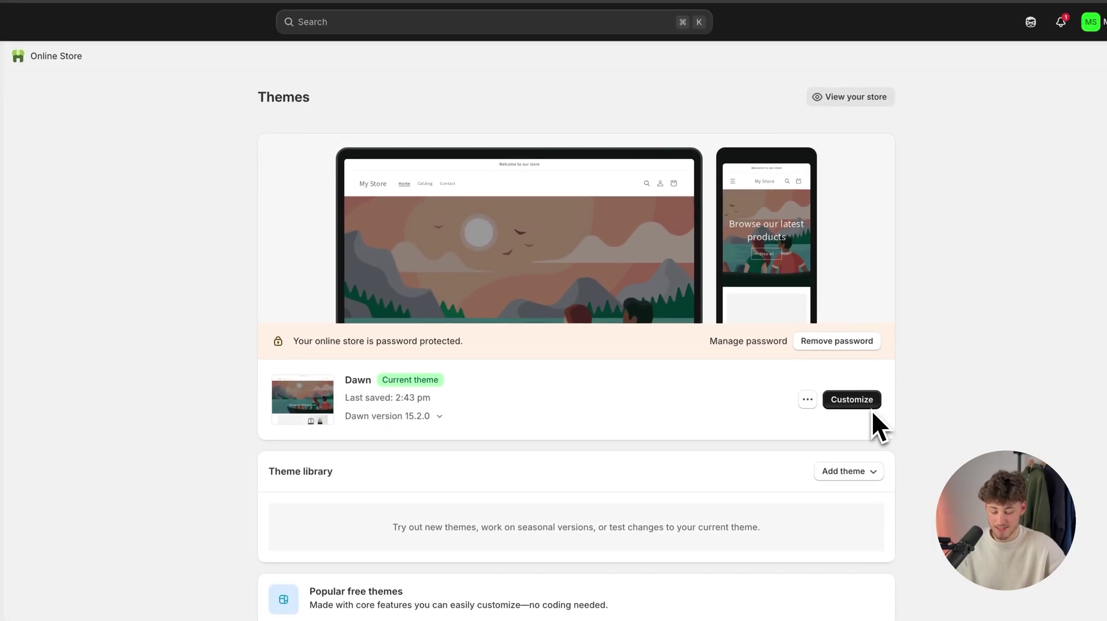
click(859, 404)
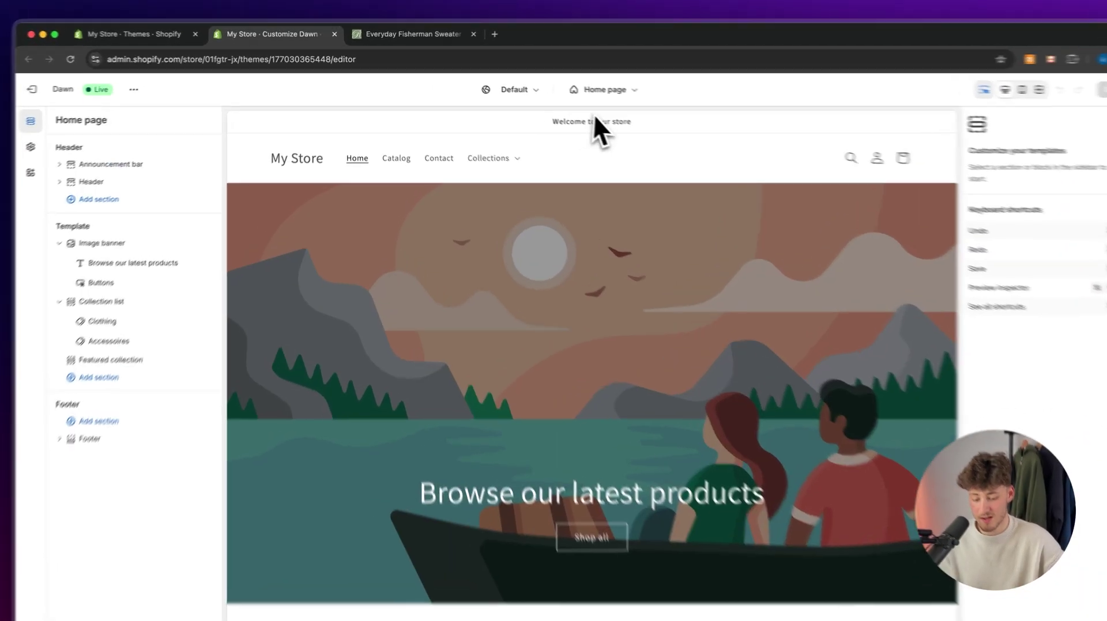
Switch the theme editor to the Default product template
click(604, 90)
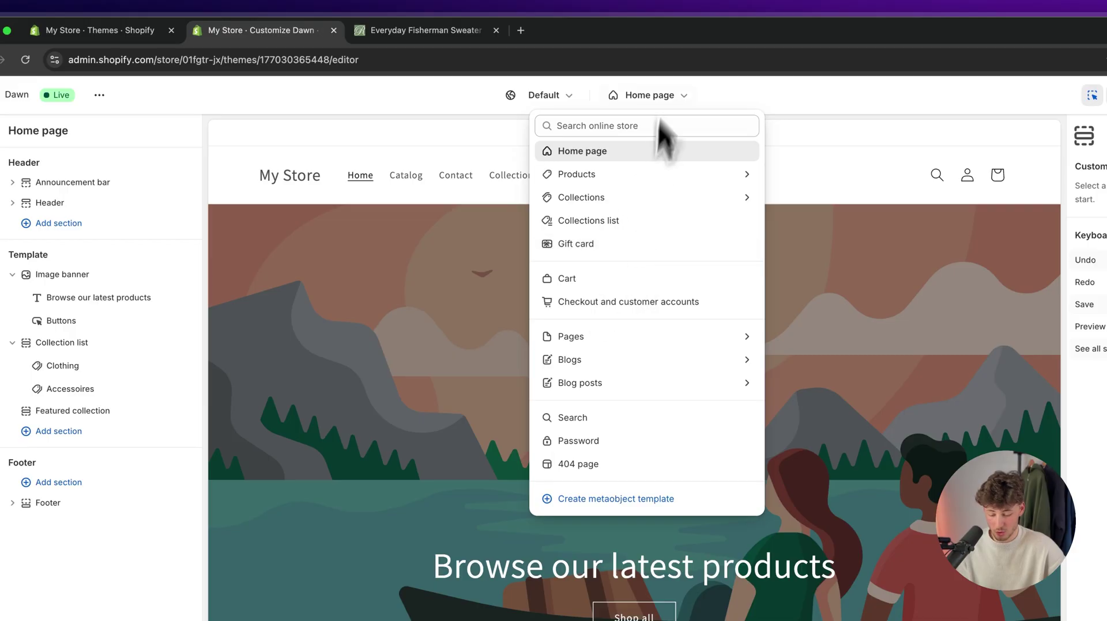
click(602, 174)
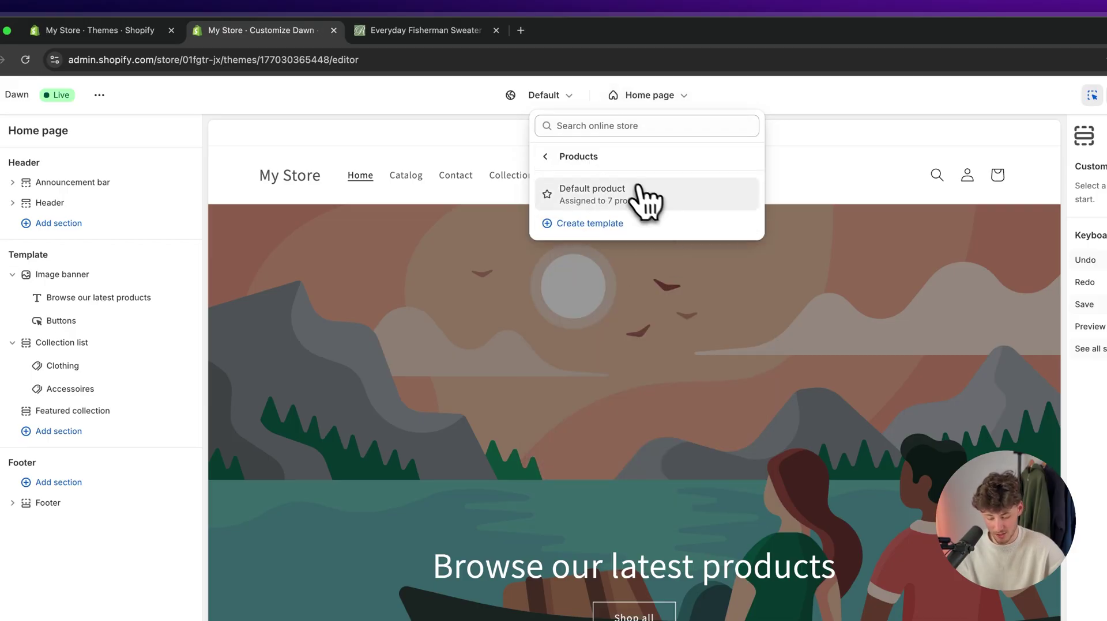
click(642, 196)
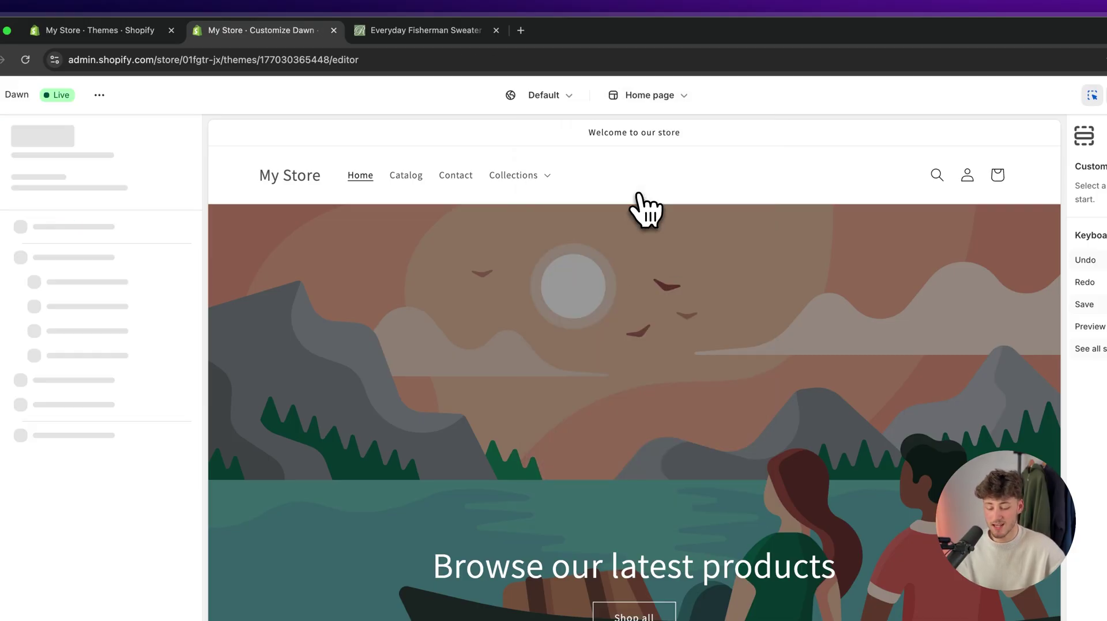
scroll(652, 364, down, 2)
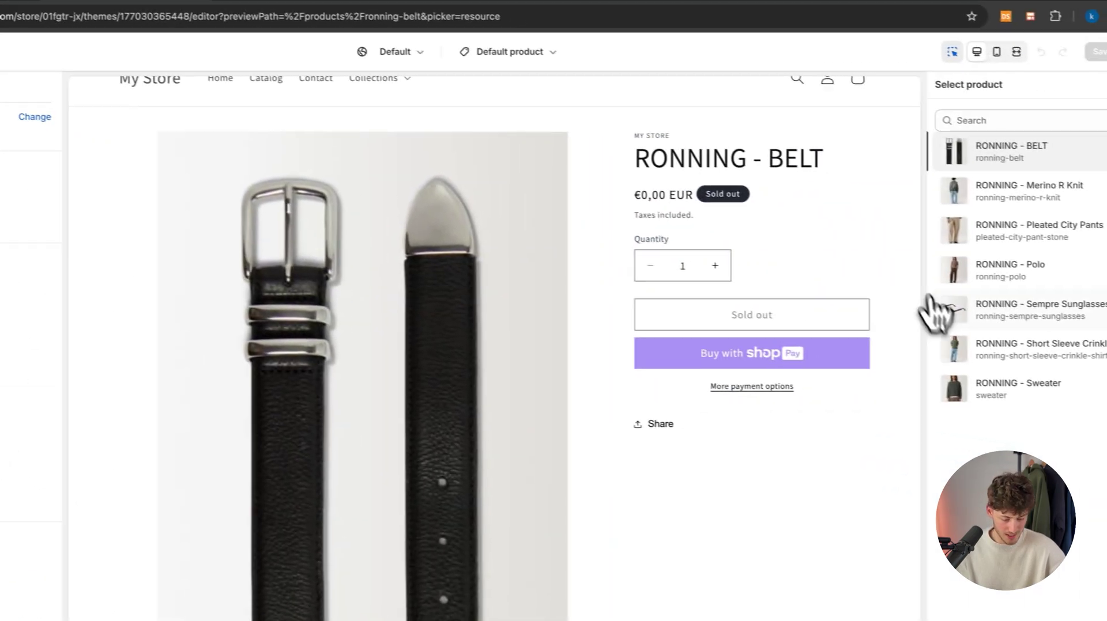
Preview the template with RONNING - Sweater and select its Description block
click(980, 293)
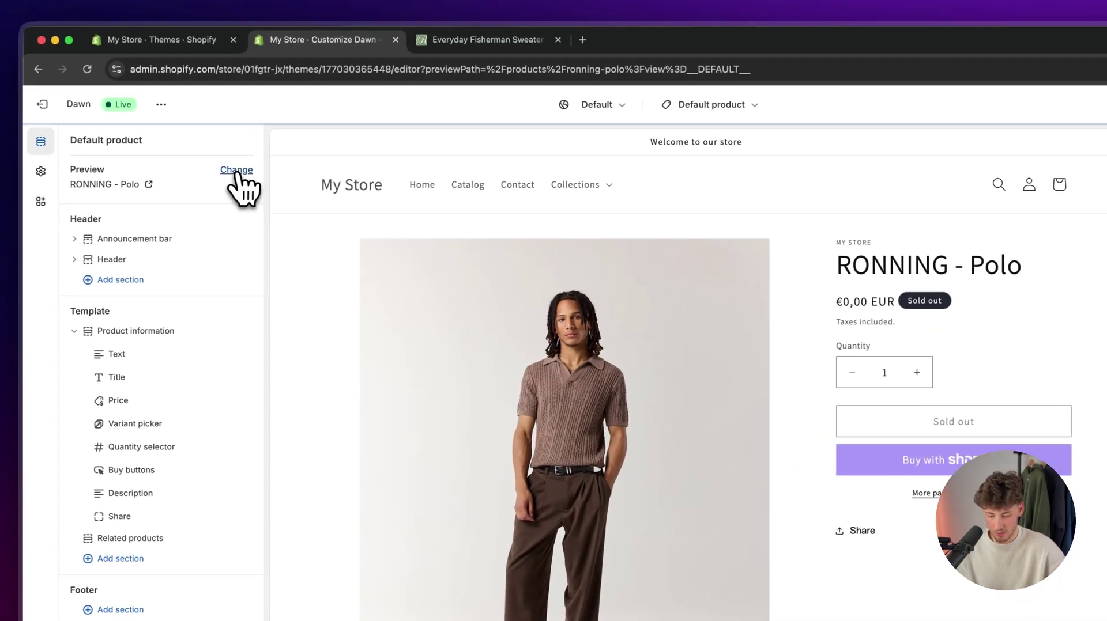
click(236, 173)
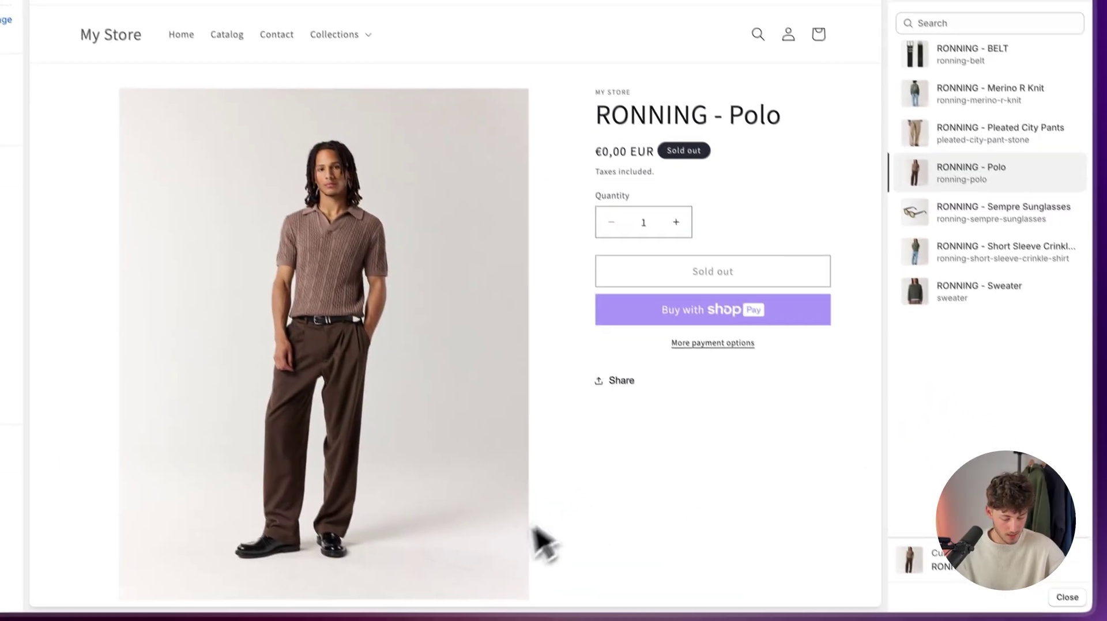
click(980, 293)
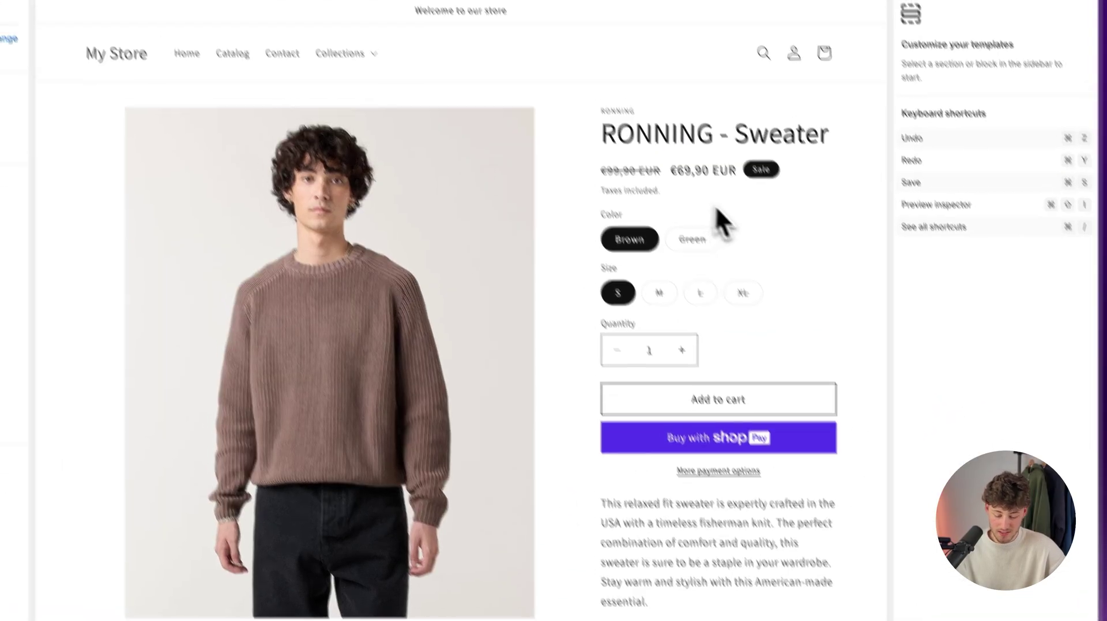
click(700, 187)
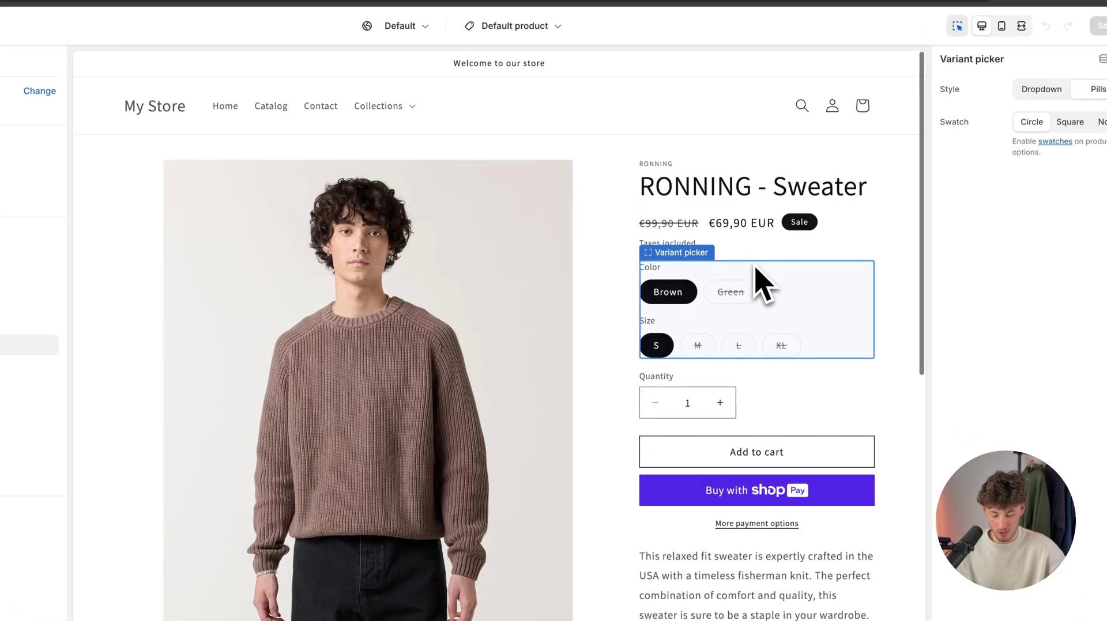
scroll(498, 323, down, 5)
click(747, 294)
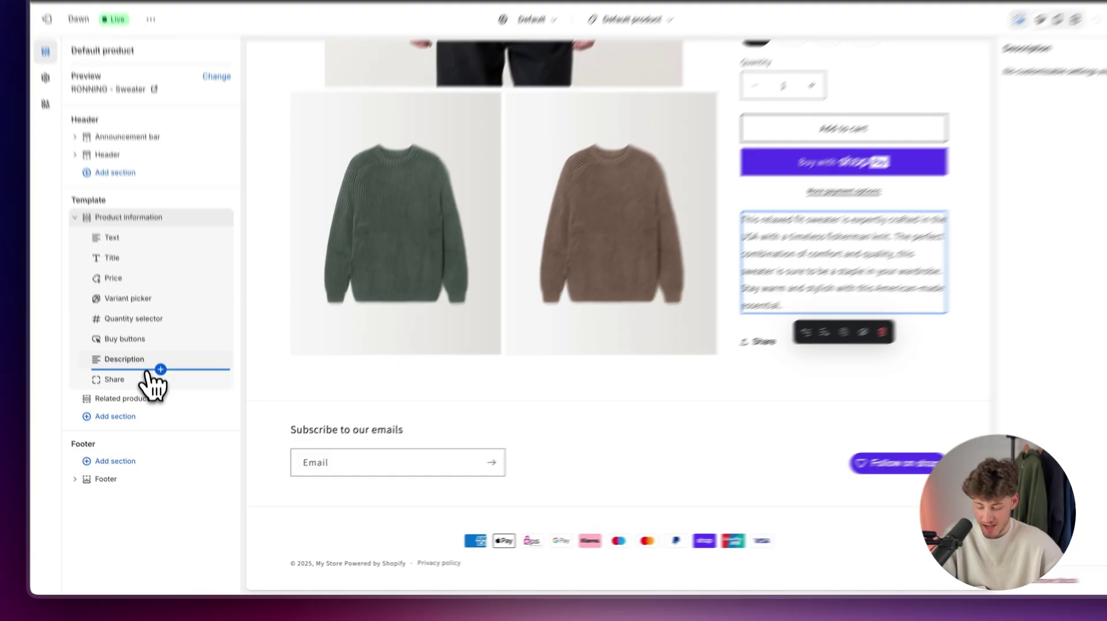
Insert a Collapsible row block right after the Description block in product information
click(162, 396)
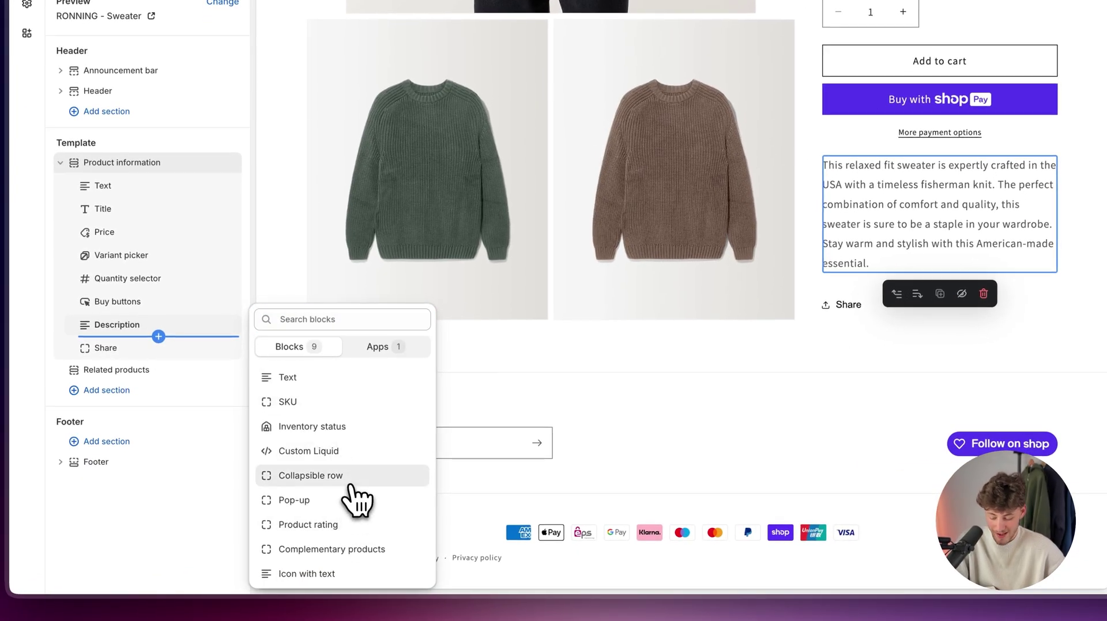
click(311, 475)
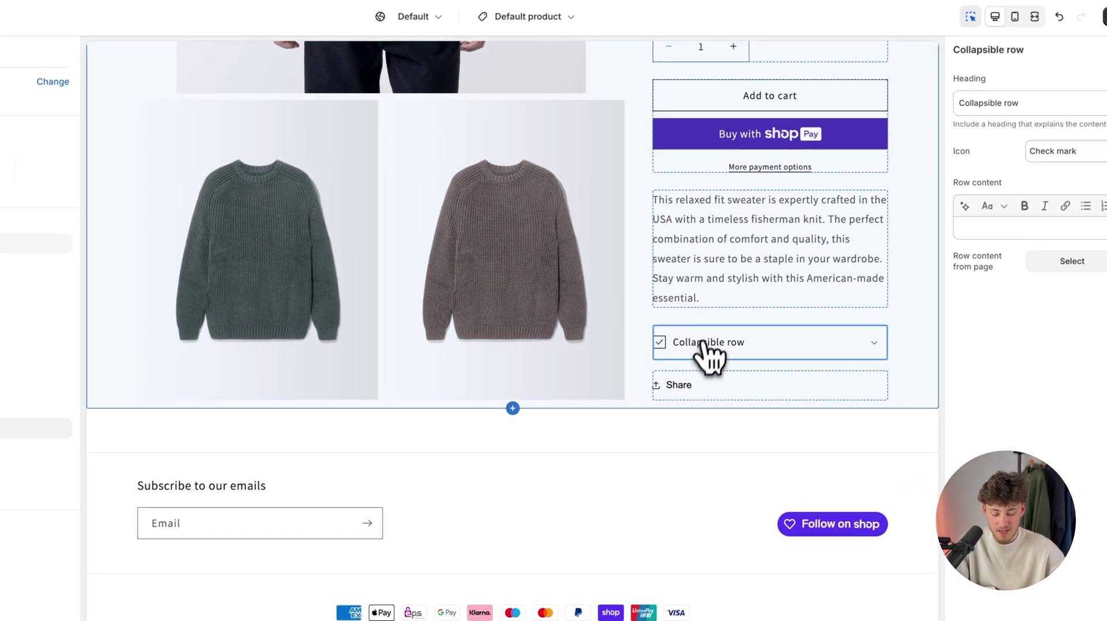
drag(872, 261, 867, 209)
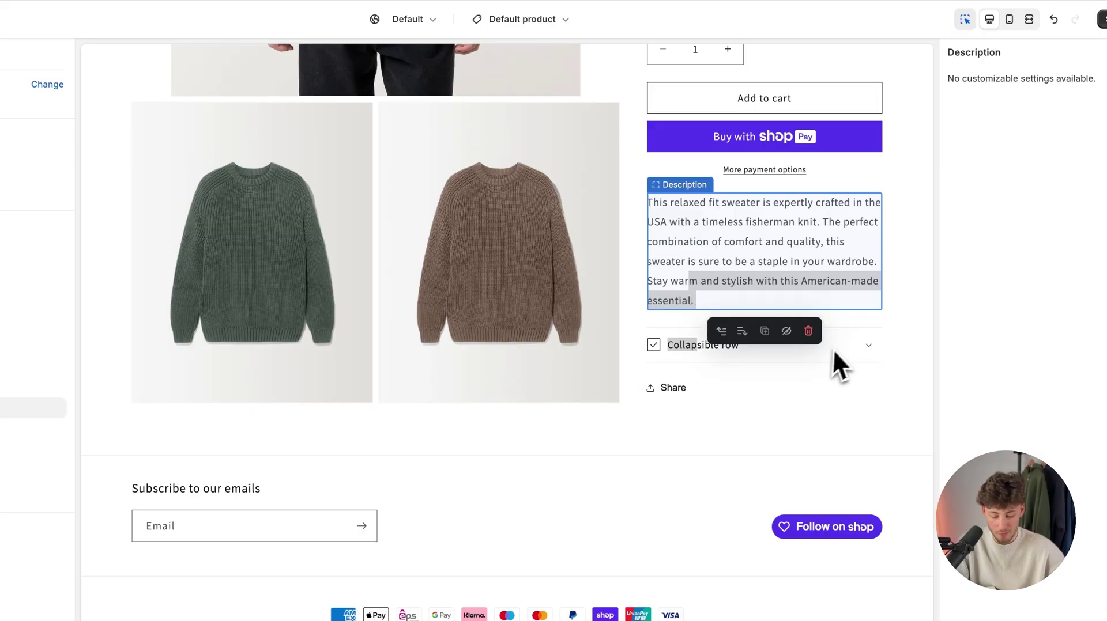
click(870, 349)
click(815, 282)
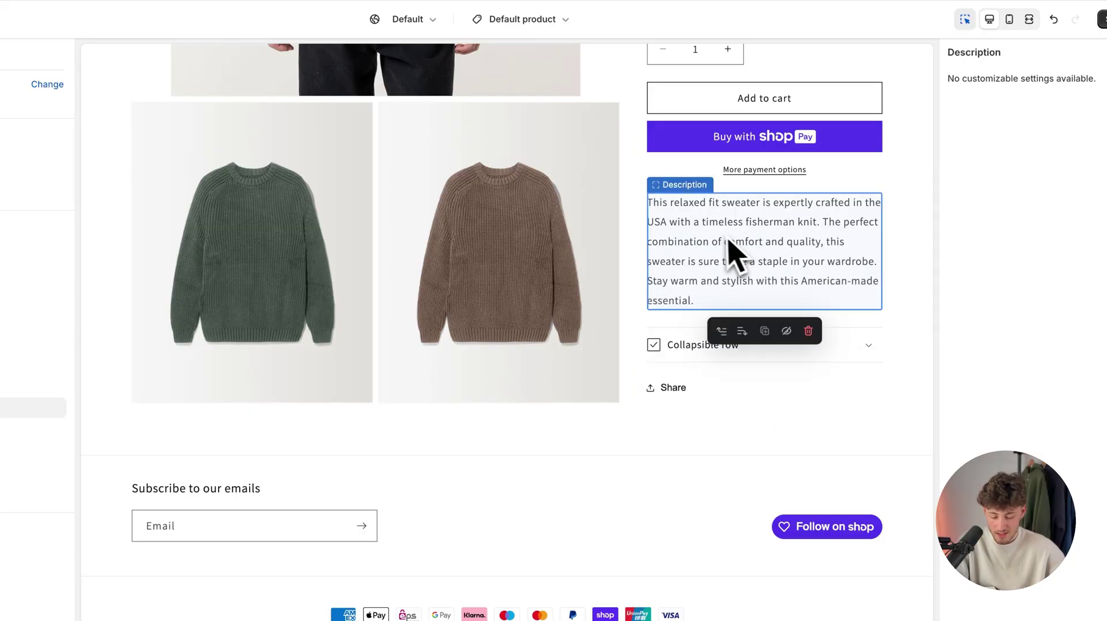
scroll(734, 236, up, 6)
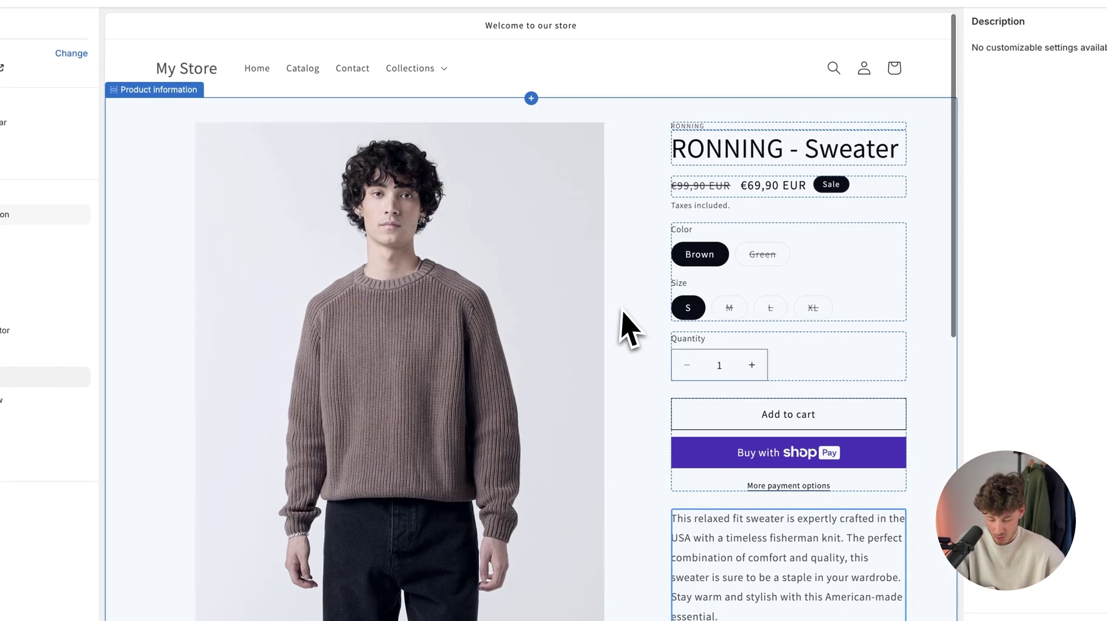
scroll(628, 329, down, 5)
scroll(810, 427, up, 5)
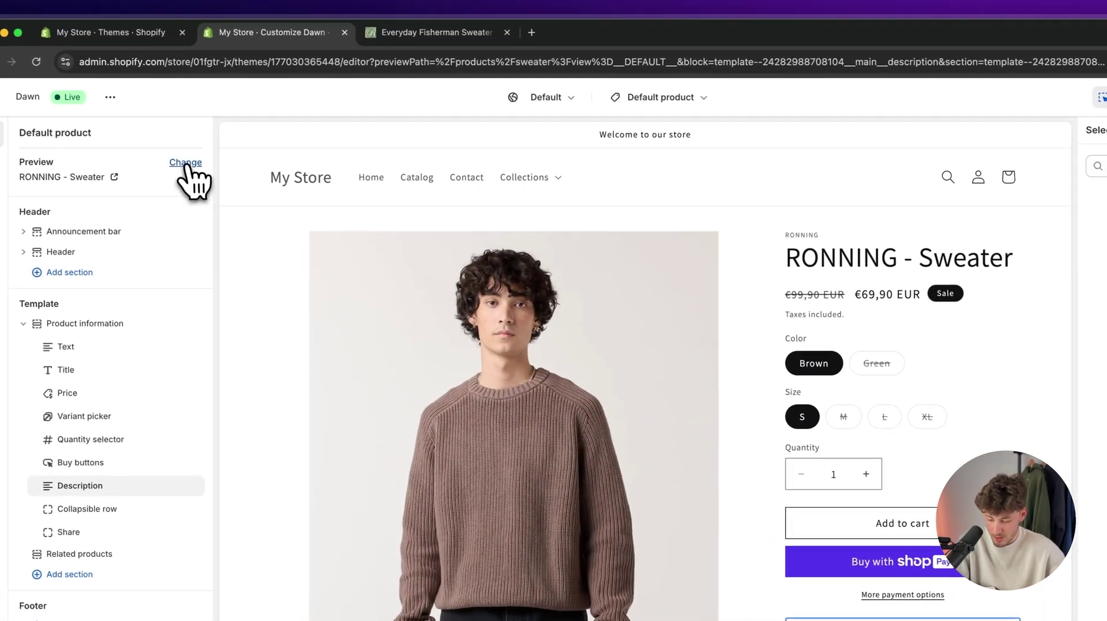
click(70, 75)
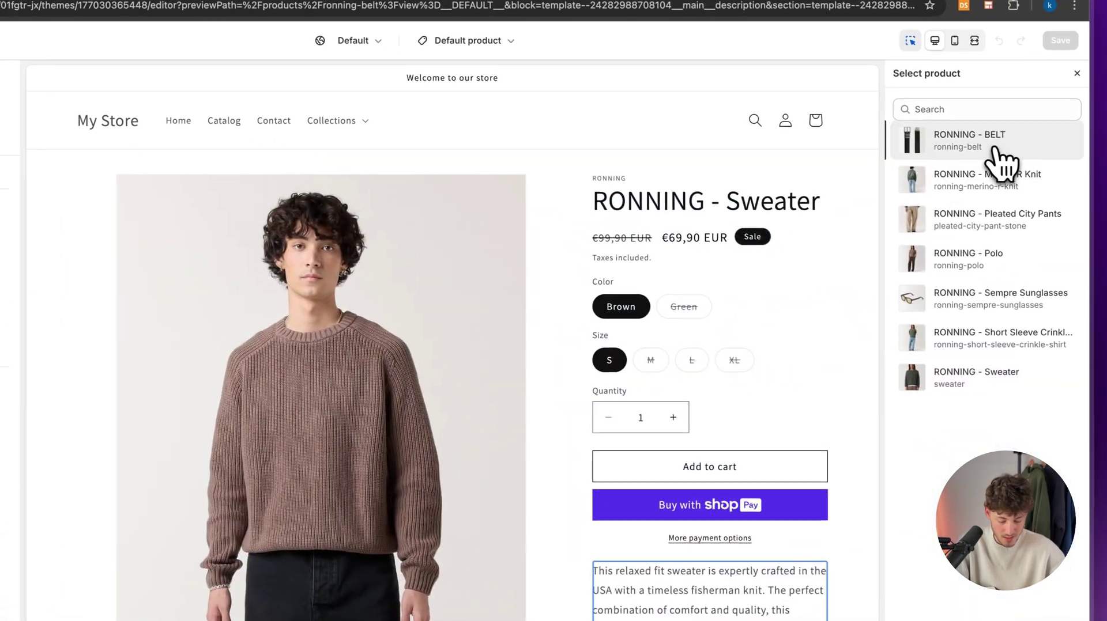
Preview the template with the belt, then Polo, and finally the RONNING - Sweater product
click(1006, 151)
click(749, 393)
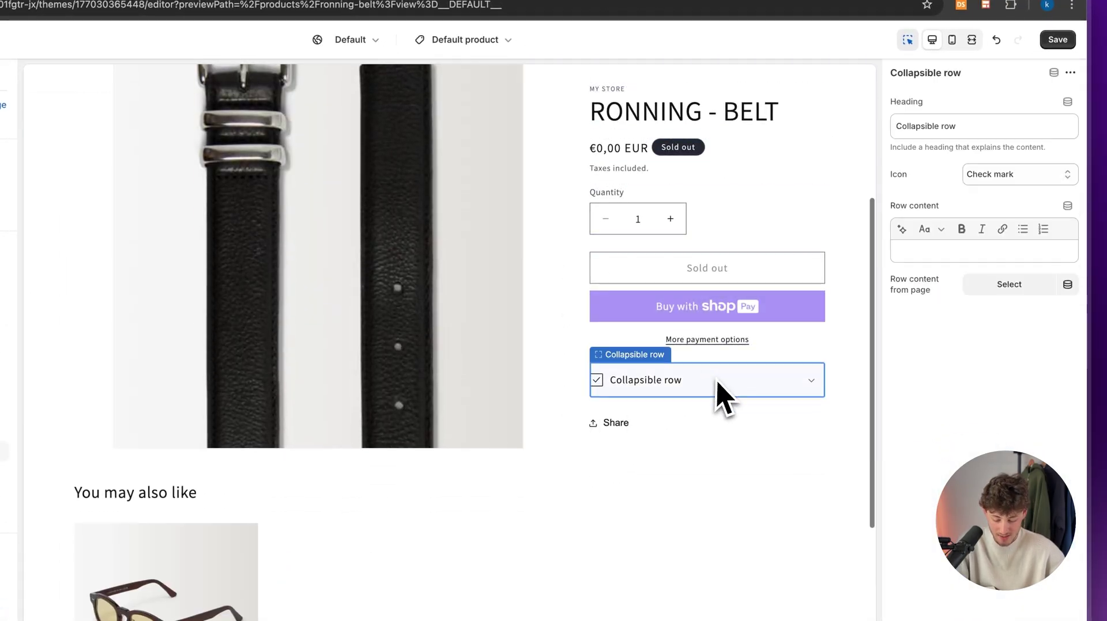
scroll(767, 384, up, 2)
click(808, 381)
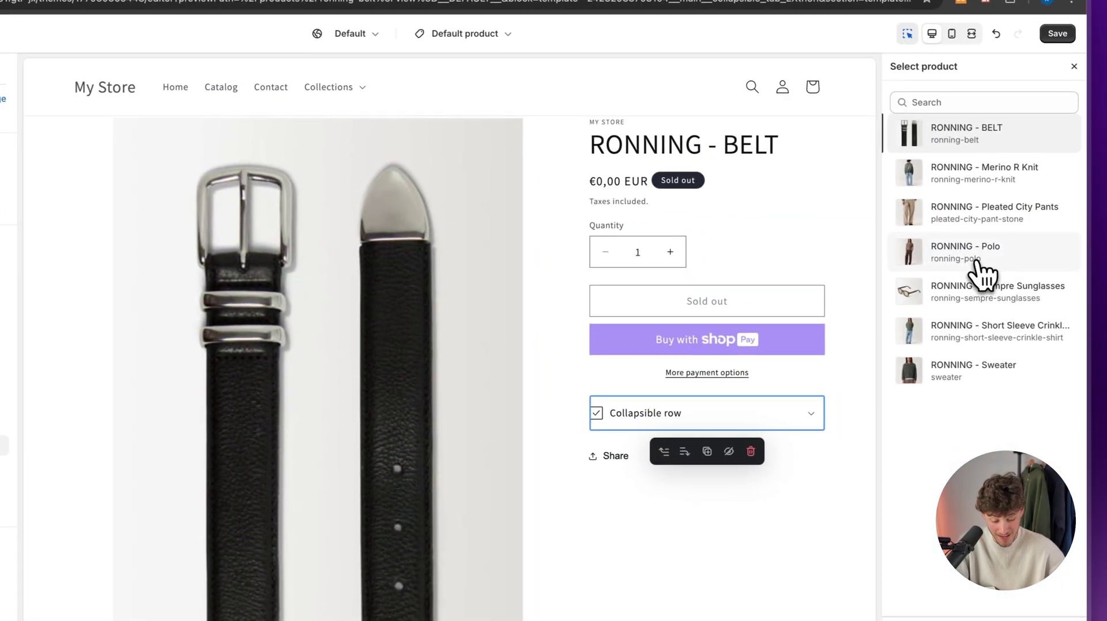
click(1101, 286)
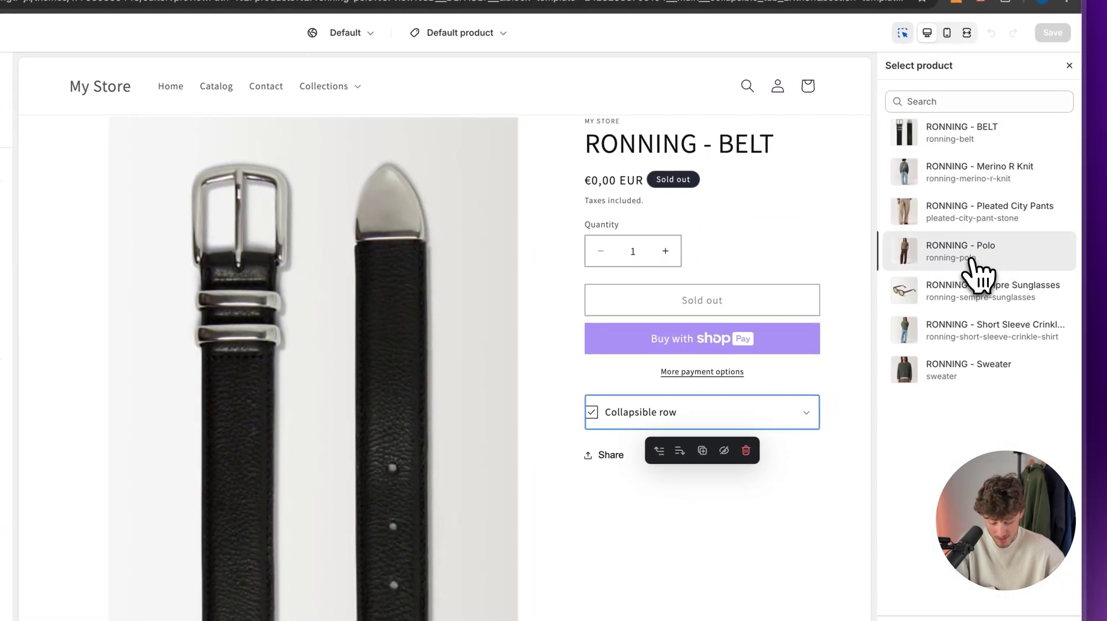
scroll(438, 367, down, 3)
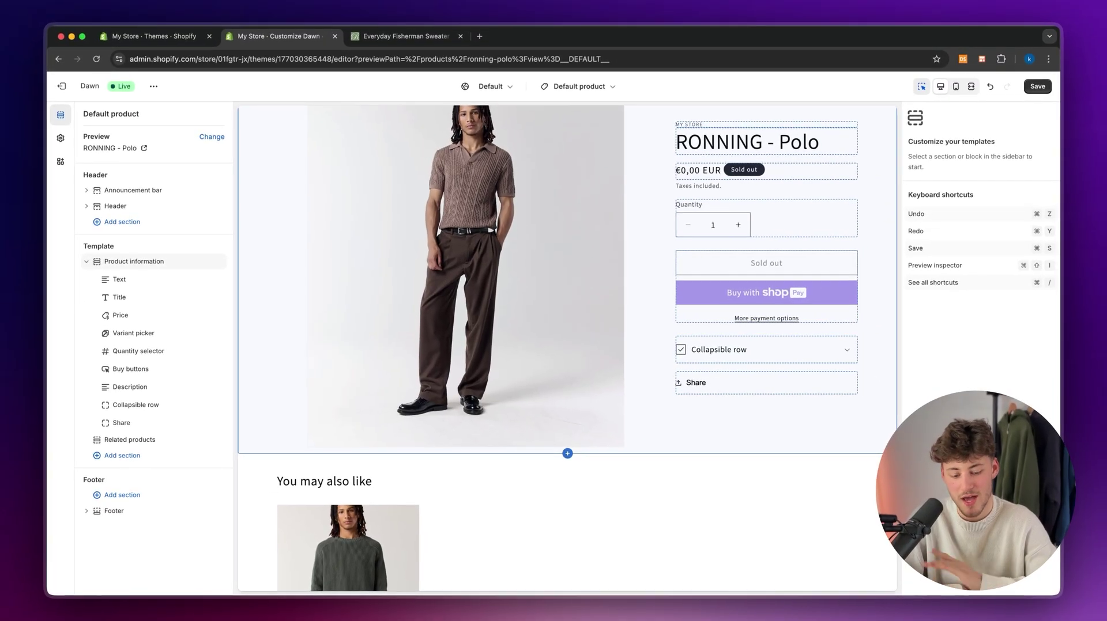
scroll(774, 300, up, 3)
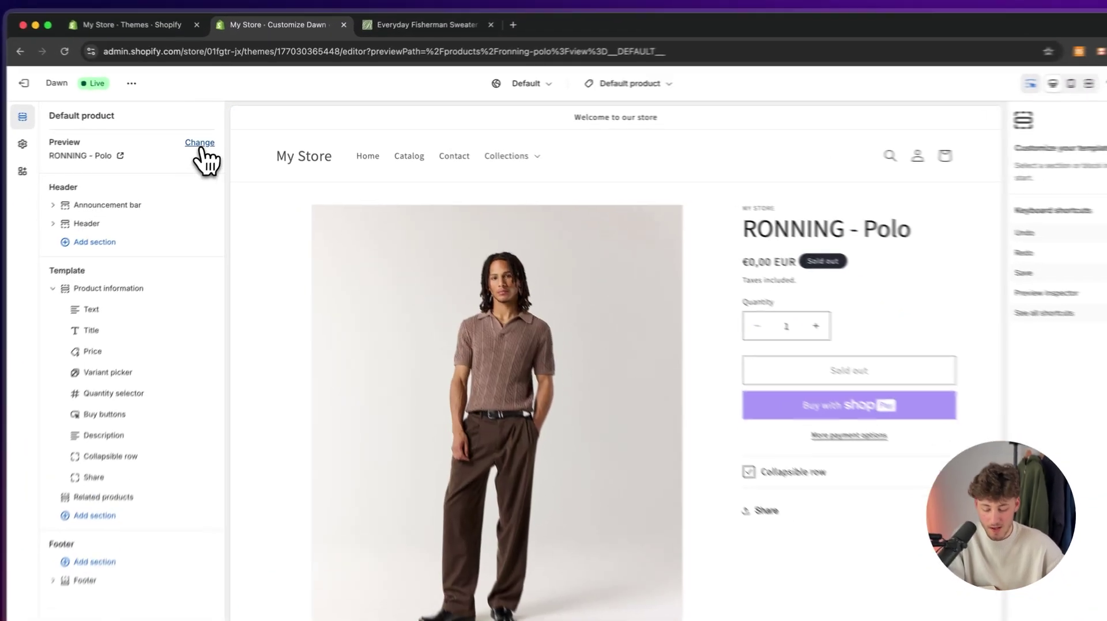
click(211, 138)
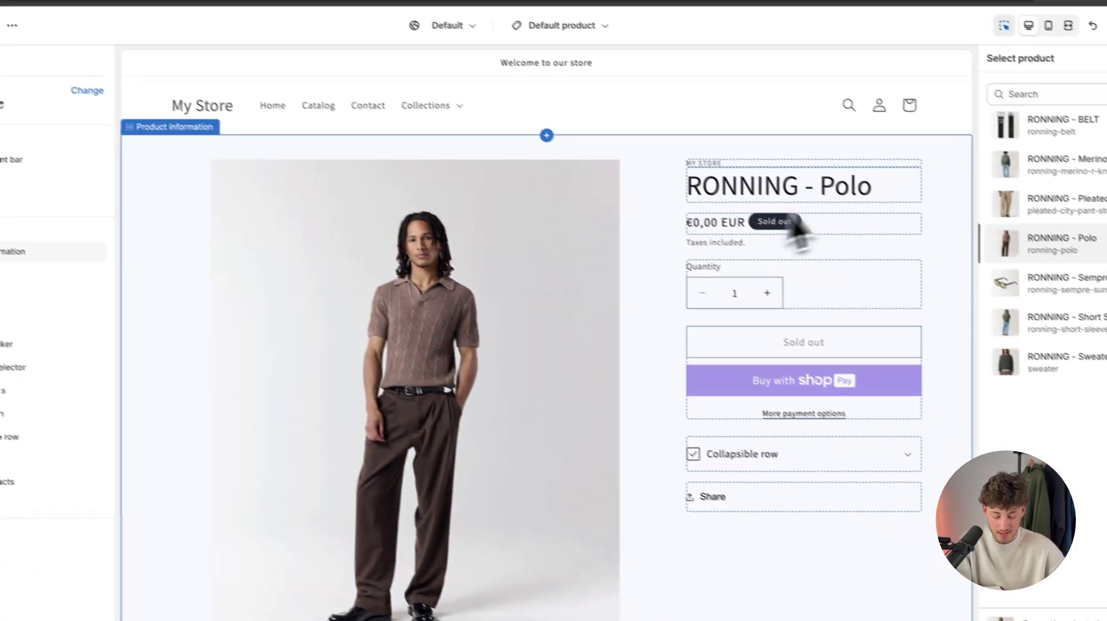
click(887, 453)
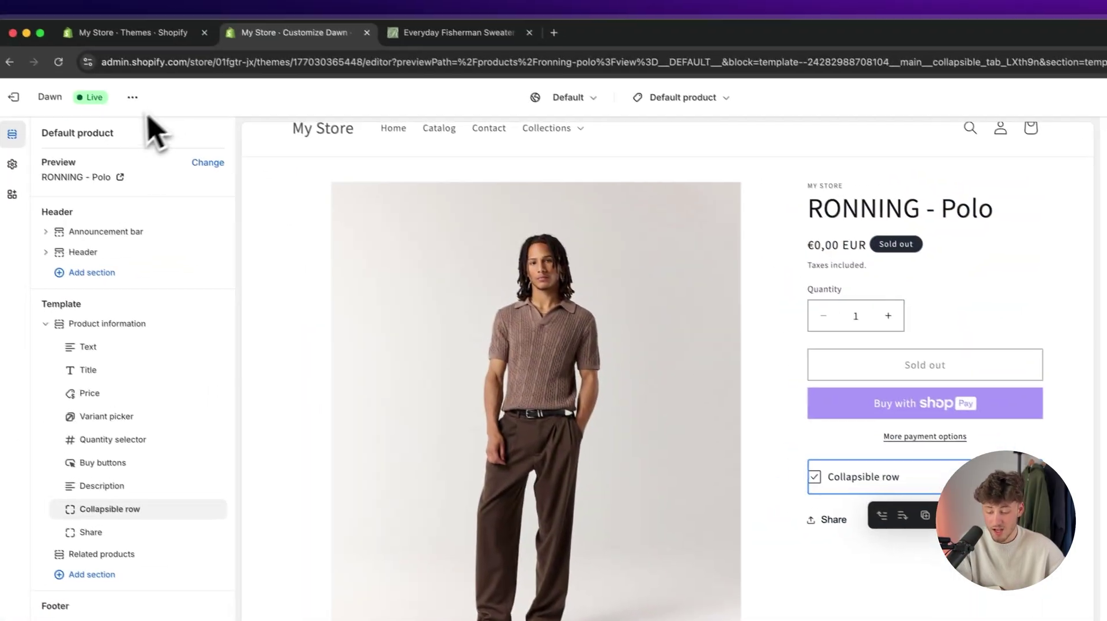
click(224, 173)
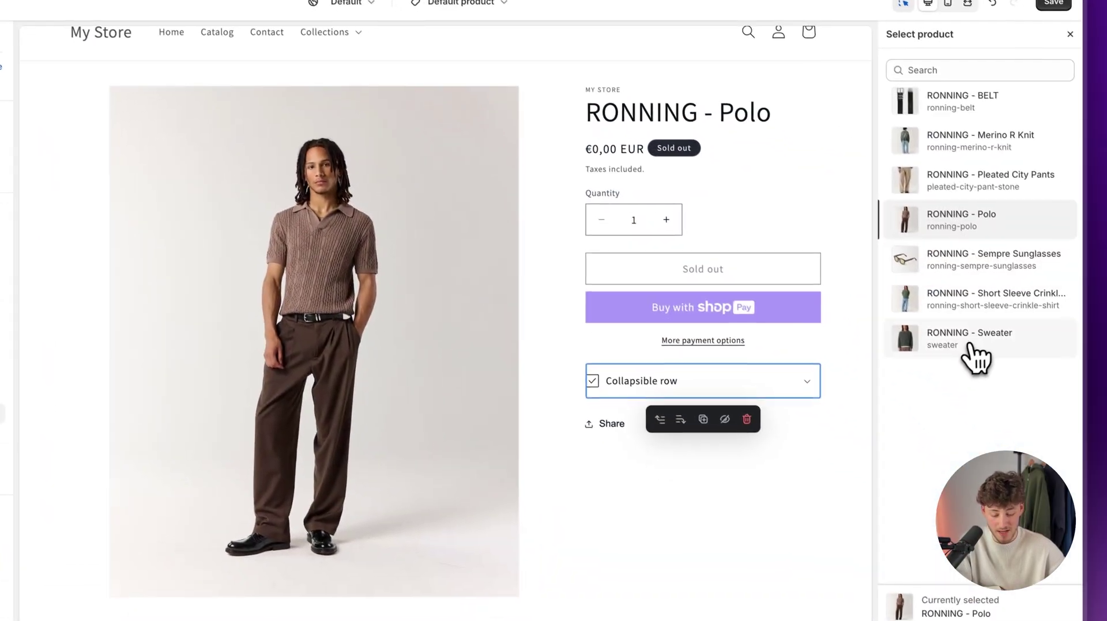
click(1106, 441)
Delete the Collapsible row and Share blocks from the template
scroll(550, 512, down, 5)
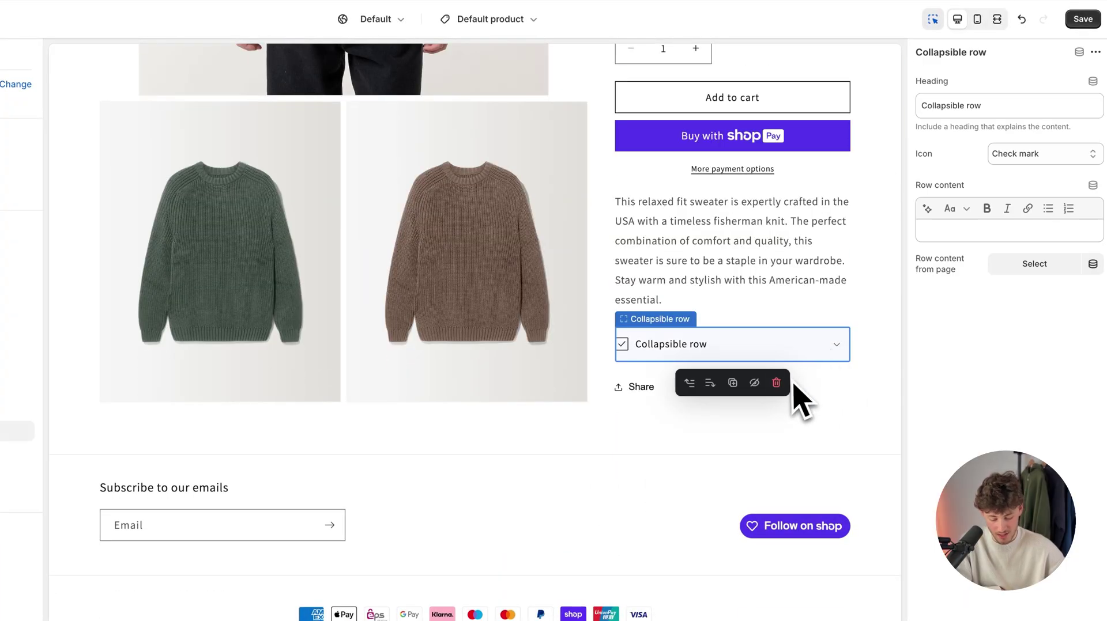
click(776, 383)
click(708, 398)
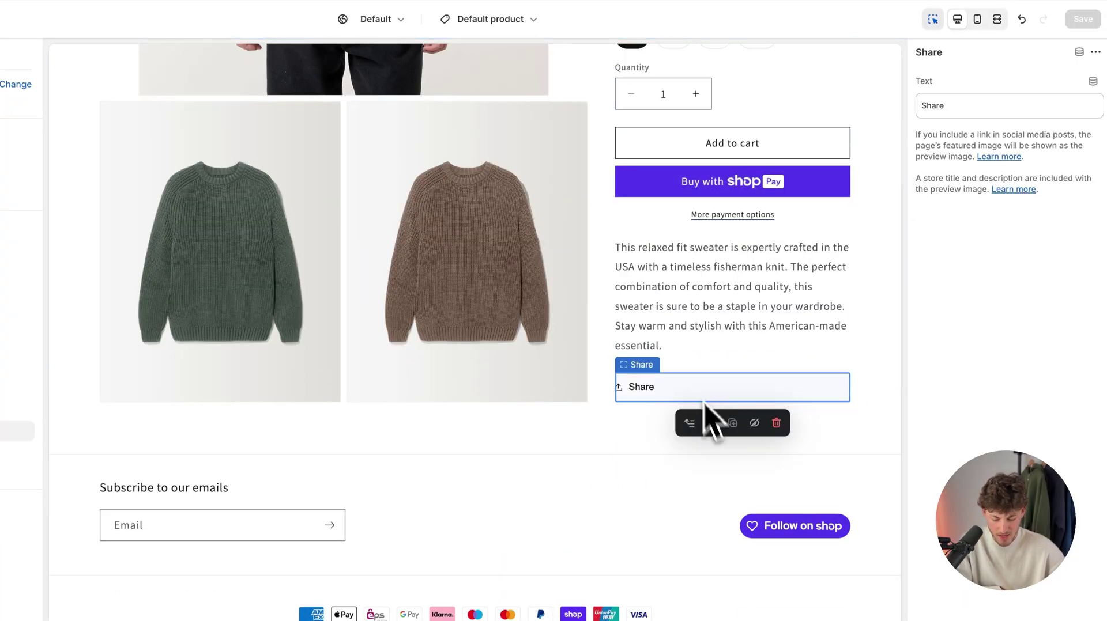
click(776, 423)
scroll(648, 444, up, 10)
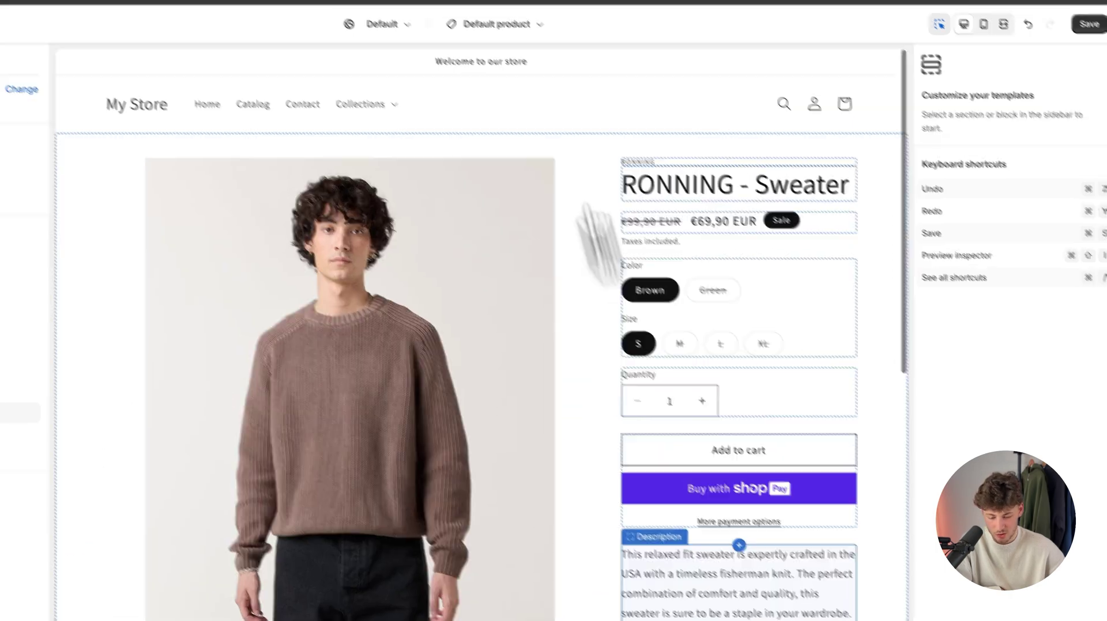
Start a new product template named 'collapsible row', based on Default product
click(496, 24)
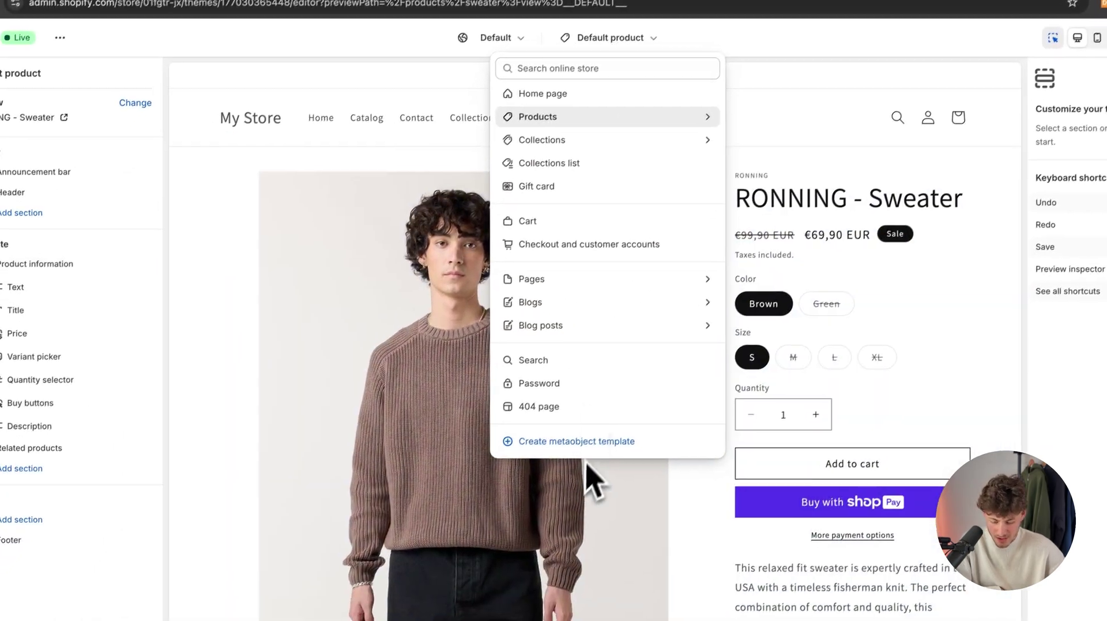
click(590, 112)
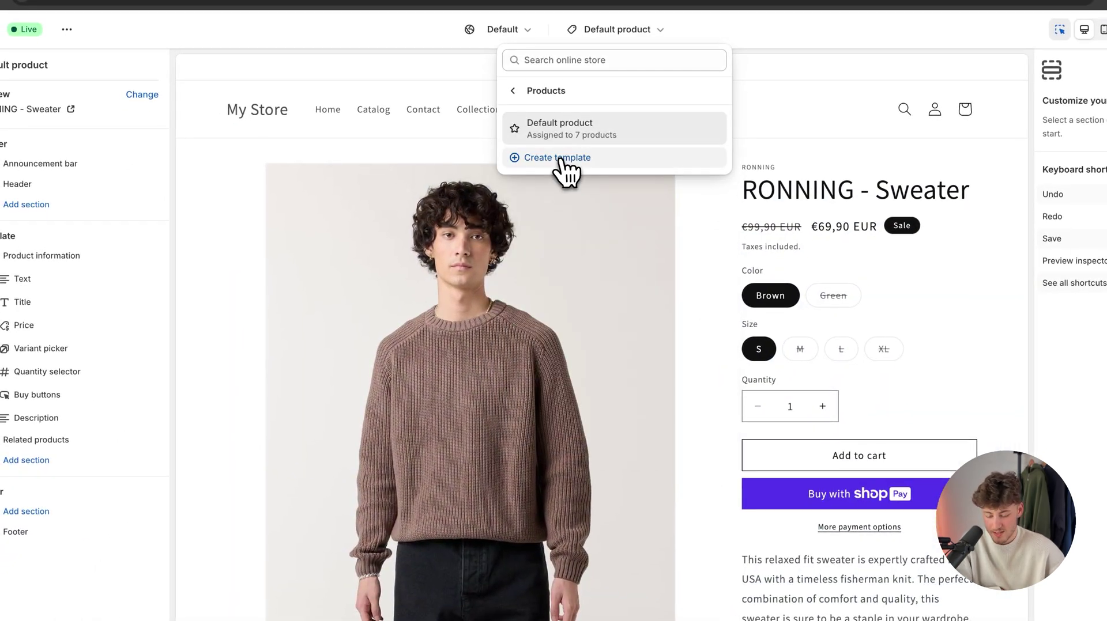
click(557, 158)
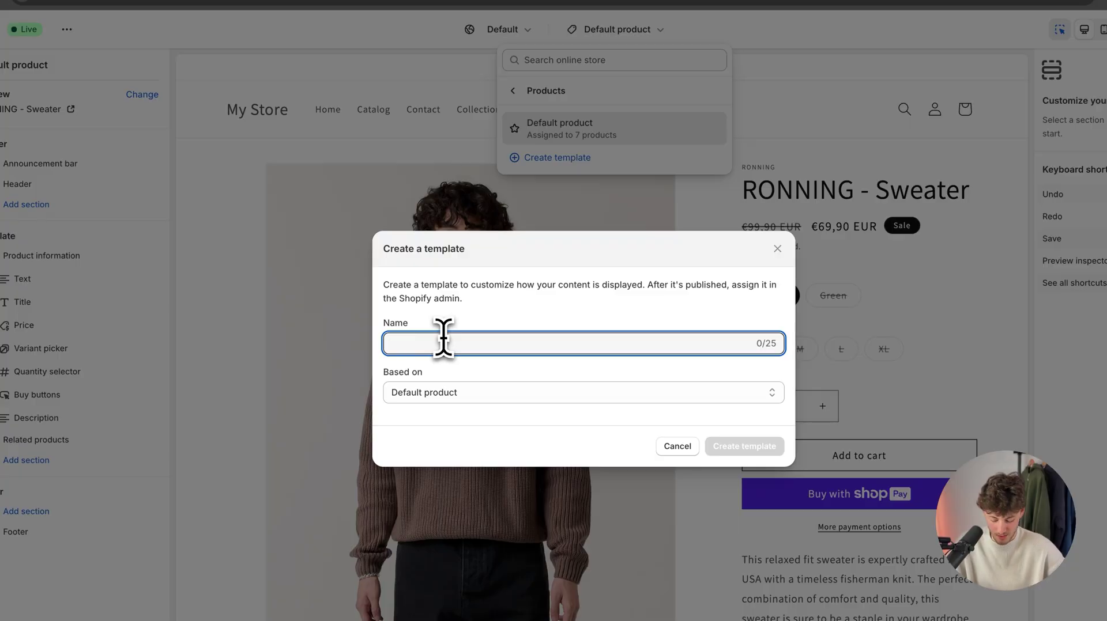
text(collapsible row)
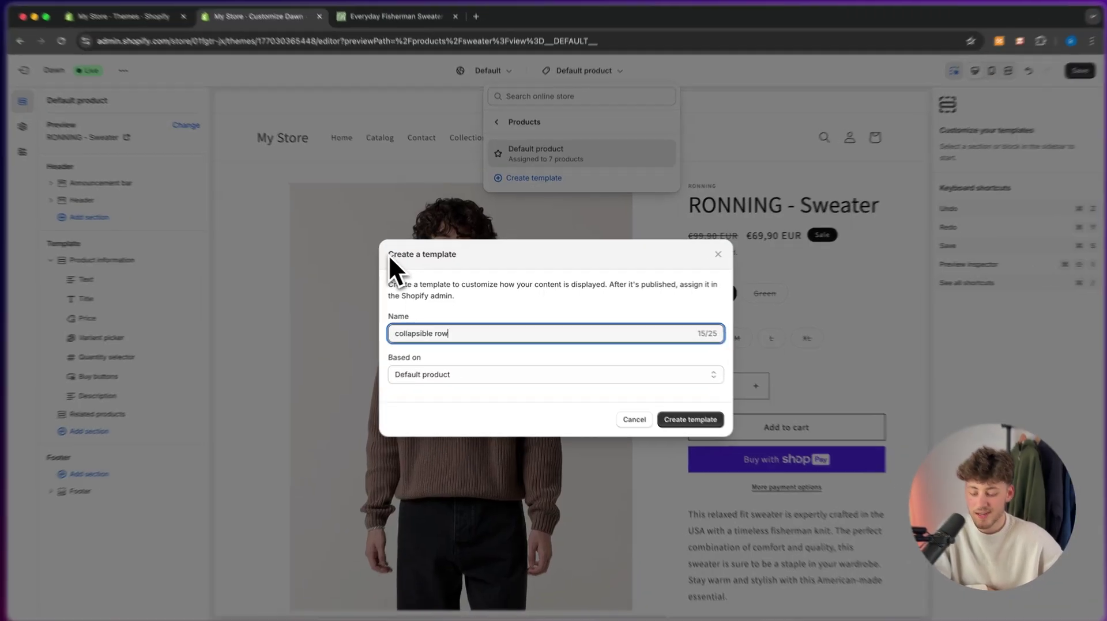
drag(399, 256, 452, 258)
click(465, 262)
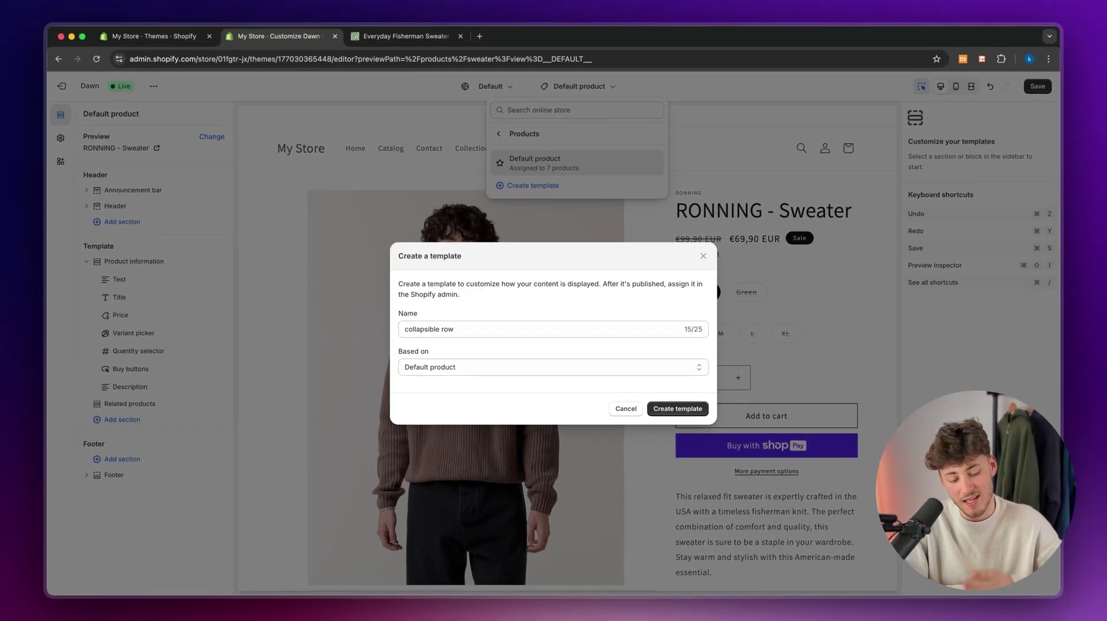
Create the 'collapsible row' template and preview it with the Sweater
click(676, 409)
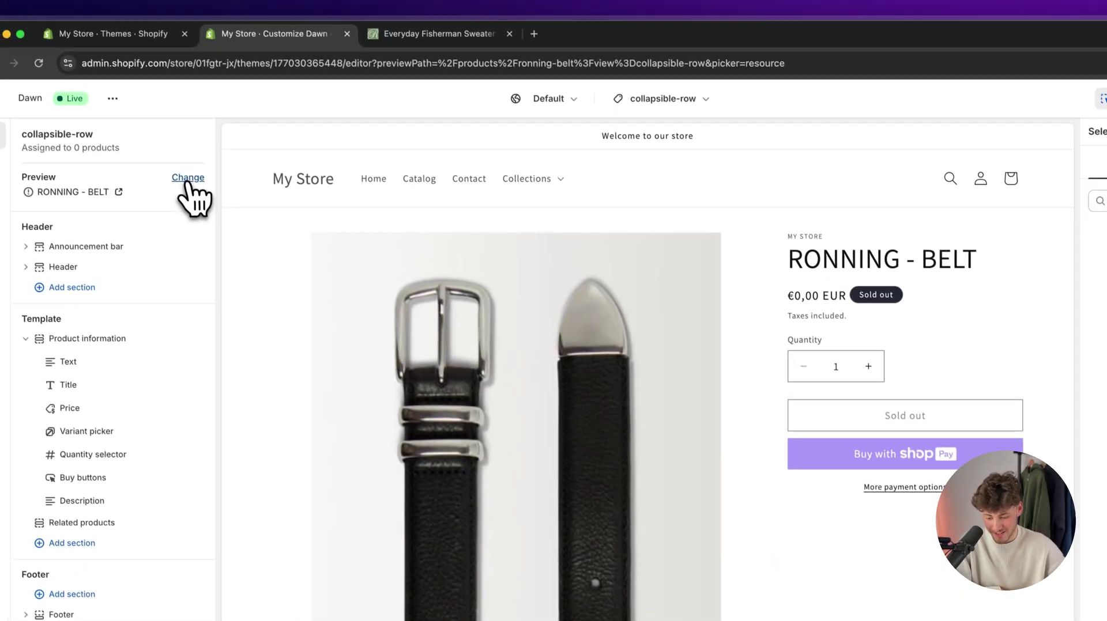
click(149, 90)
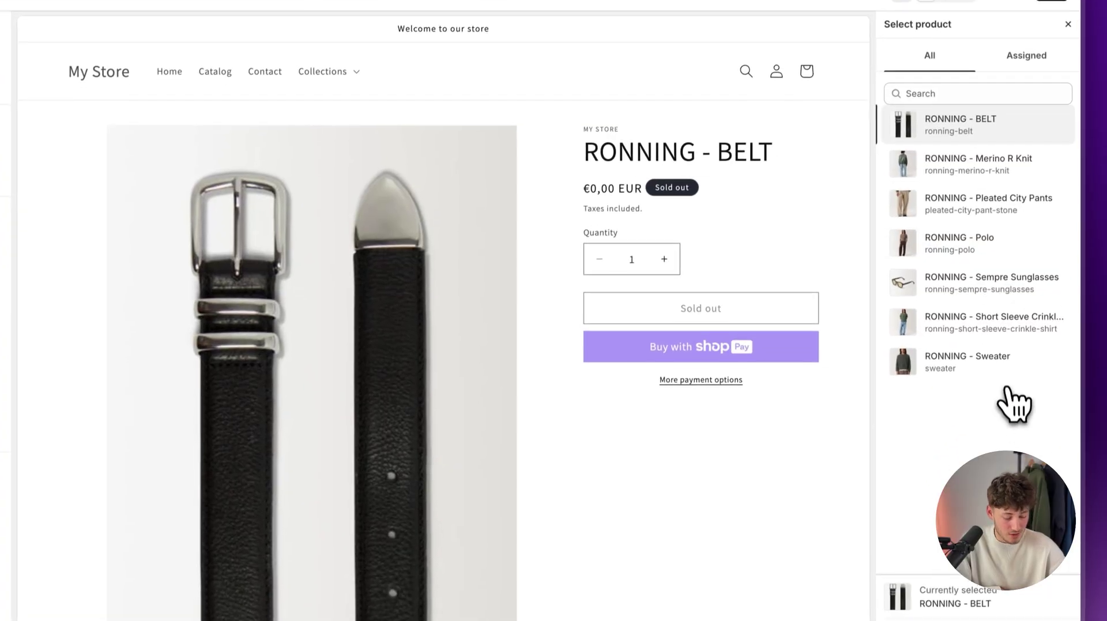
click(1026, 399)
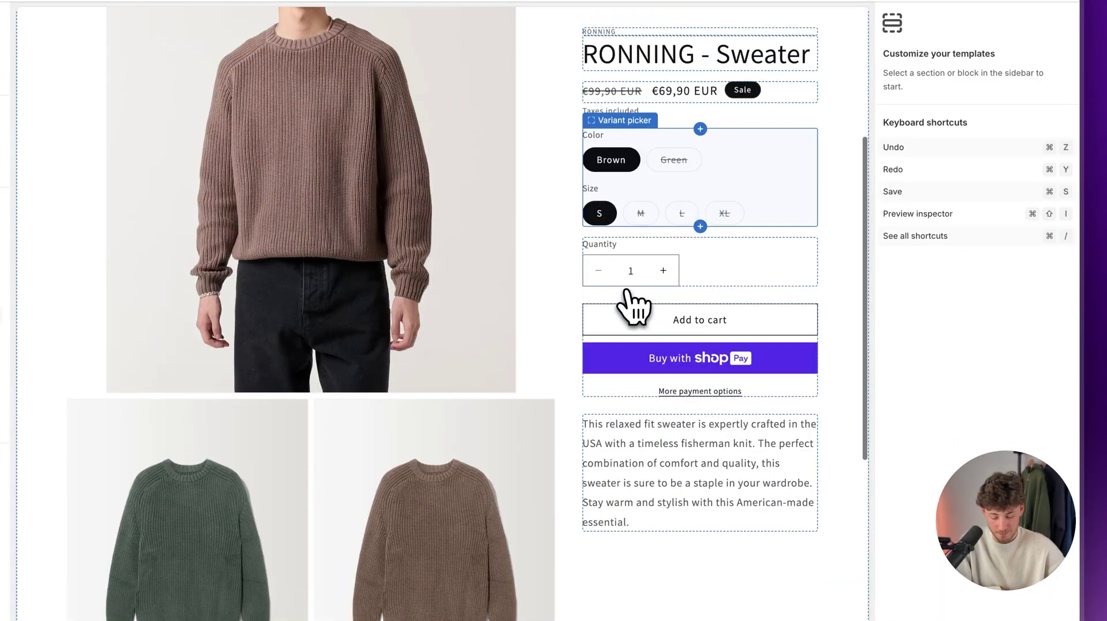
scroll(634, 305, down, 5)
scroll(635, 305, up, 4)
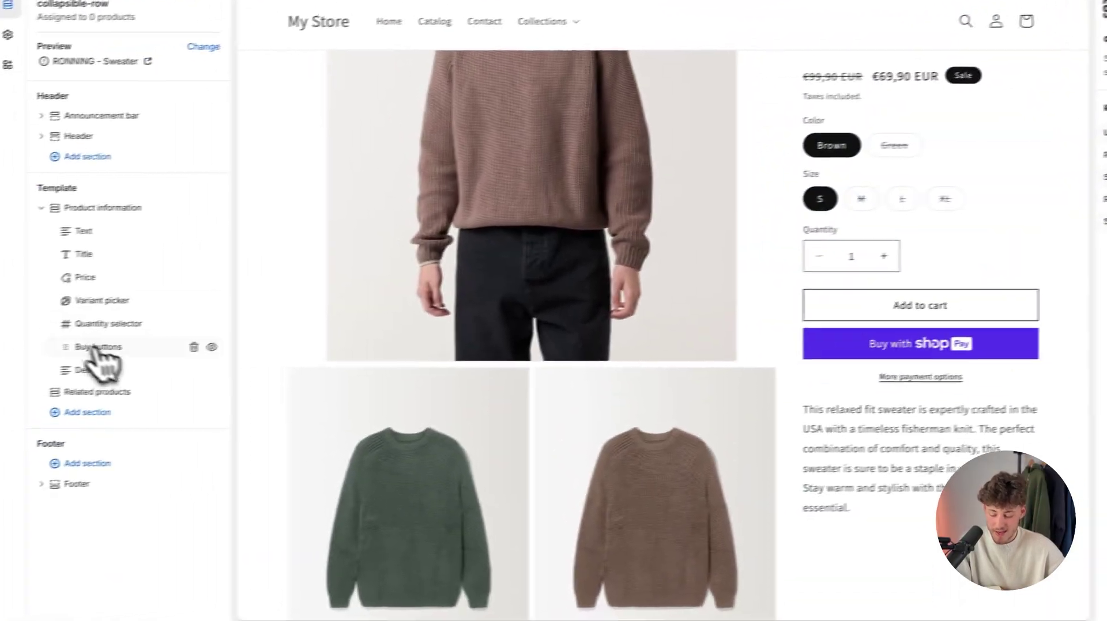
Add a Collapsible row above Description, then remove the Description block
click(176, 376)
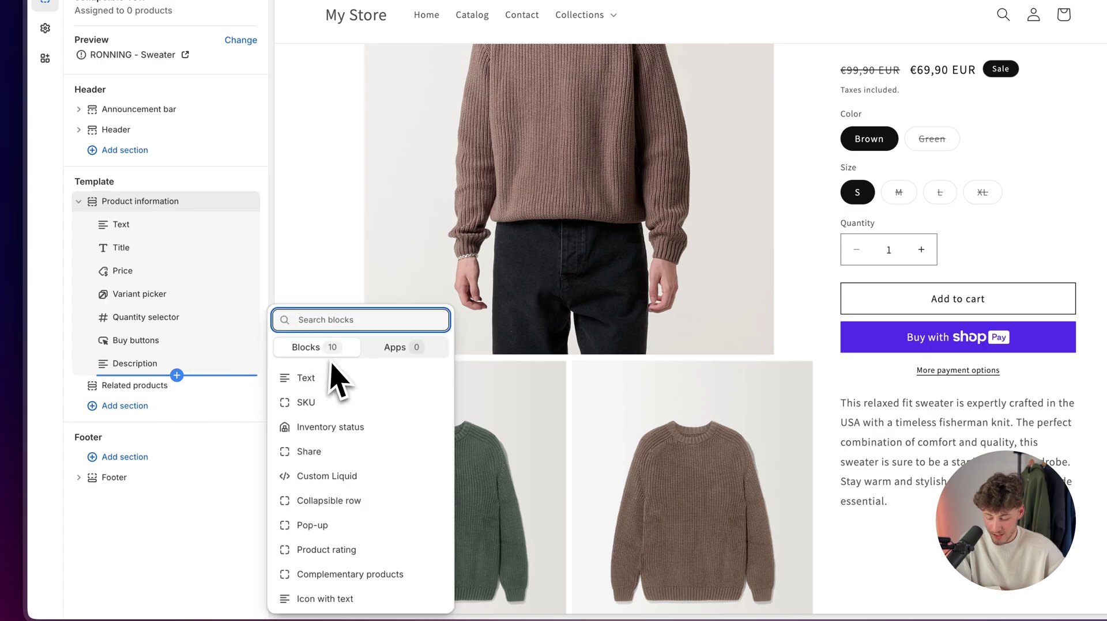
click(379, 506)
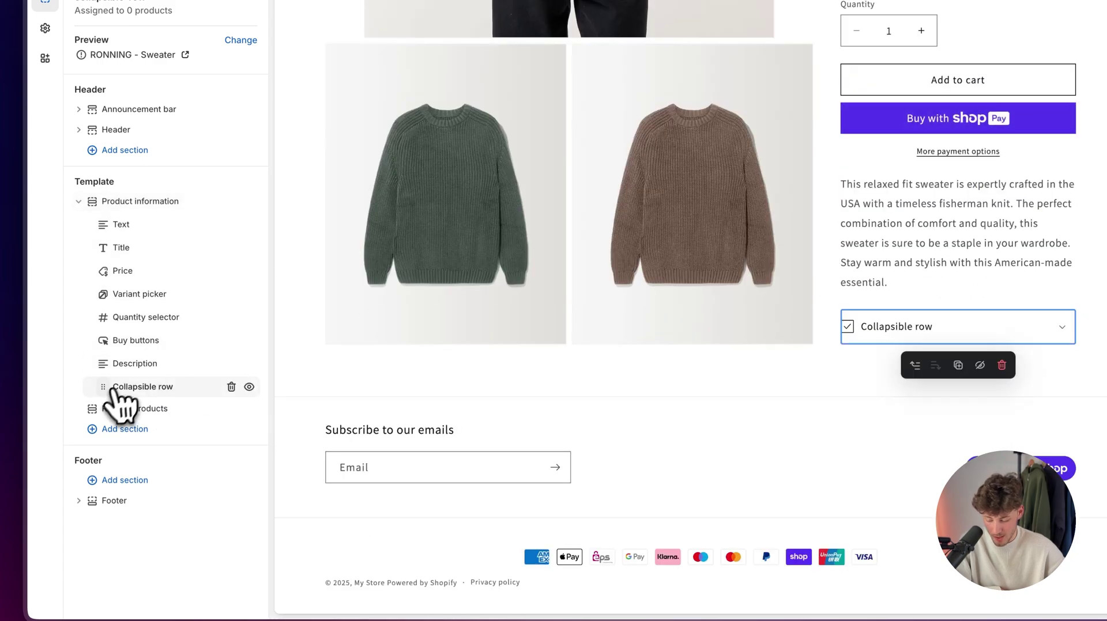
drag(102, 364, 104, 365)
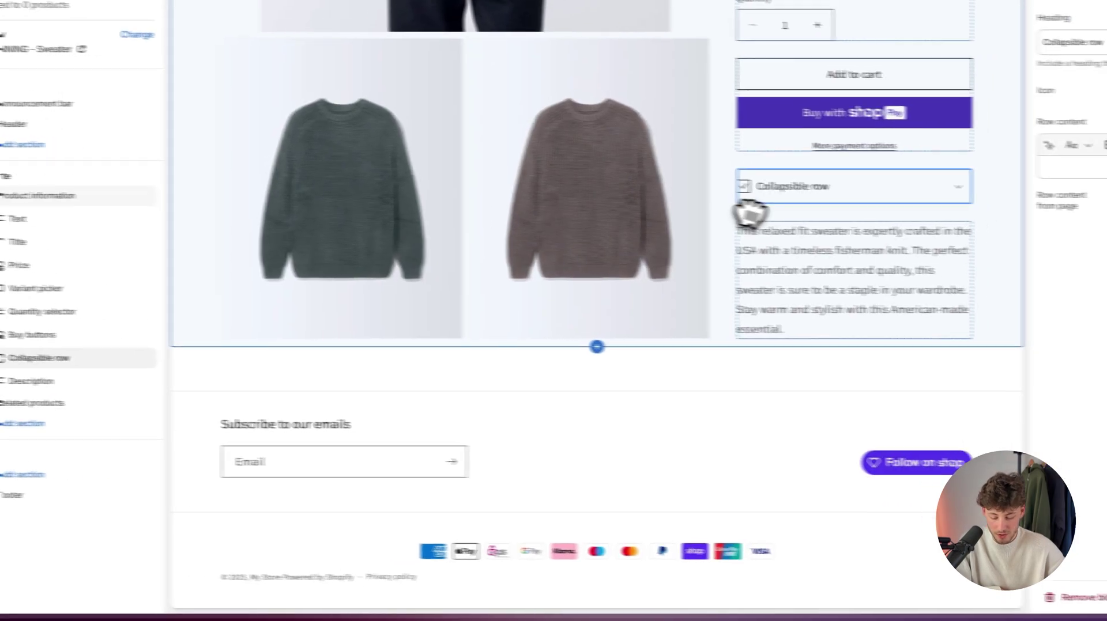
scroll(699, 584, down, 2)
scroll(698, 583, up, 3)
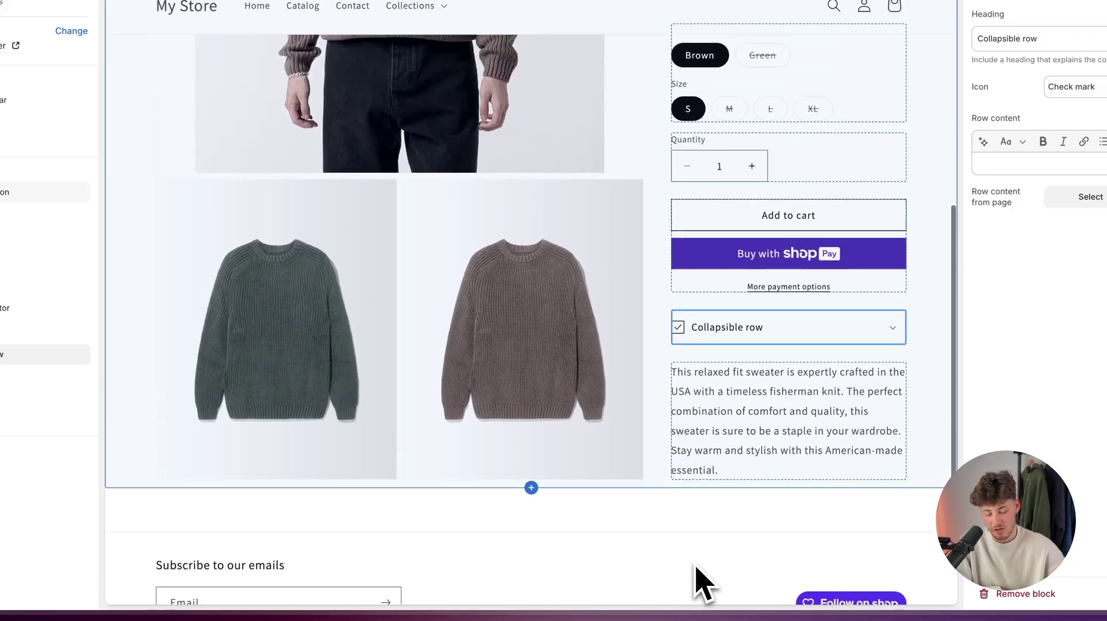
click(856, 483)
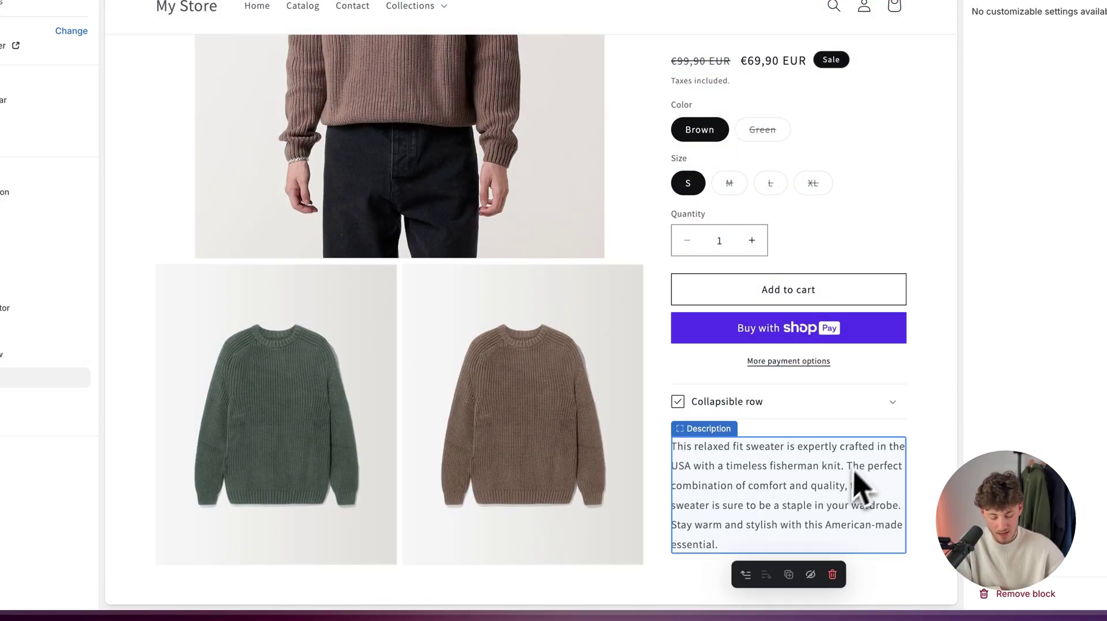
click(832, 575)
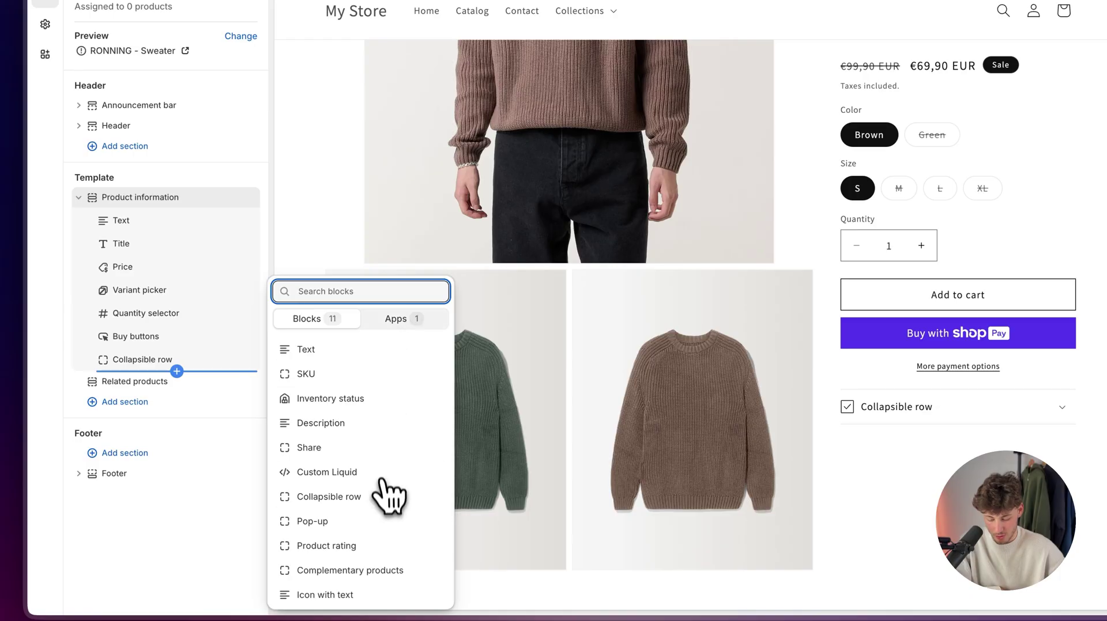
Add a second and a third Collapsible row block
click(375, 499)
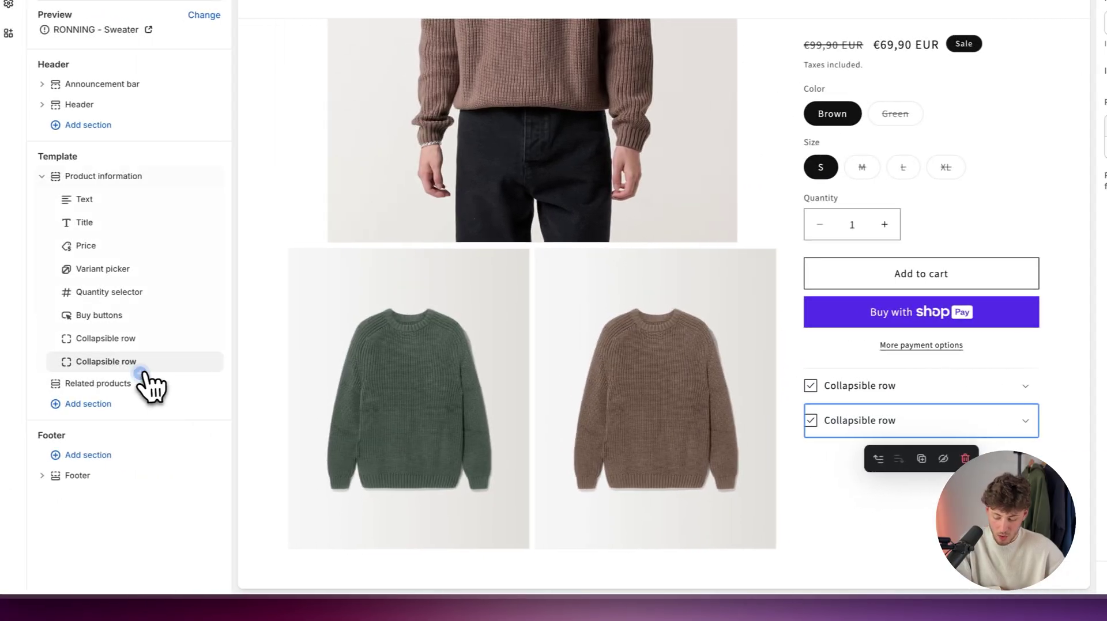
click(62, 374)
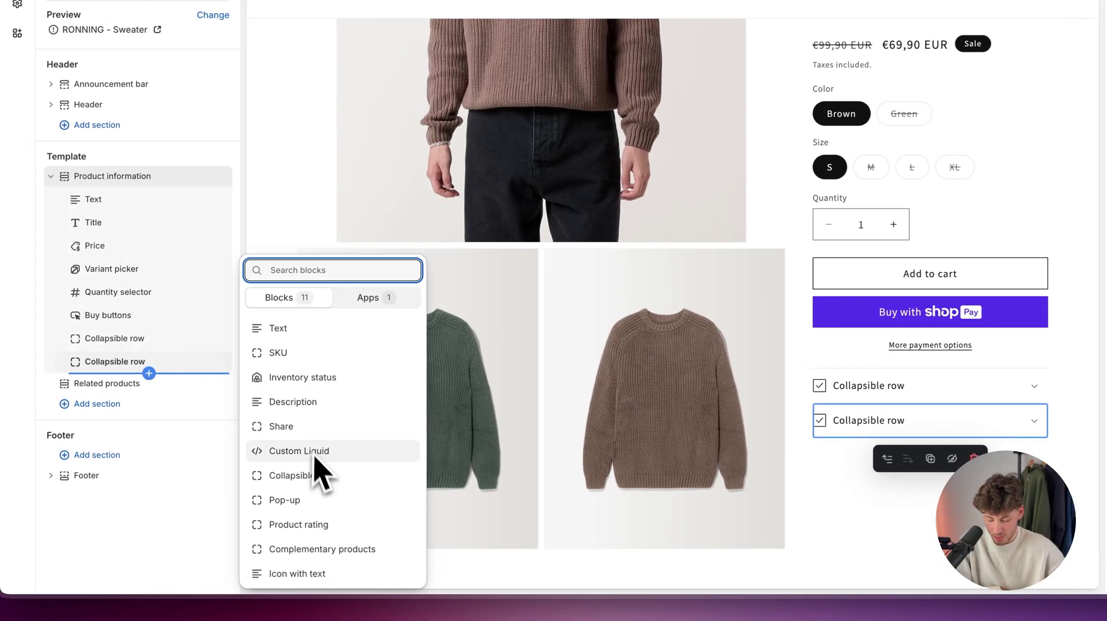
click(333, 476)
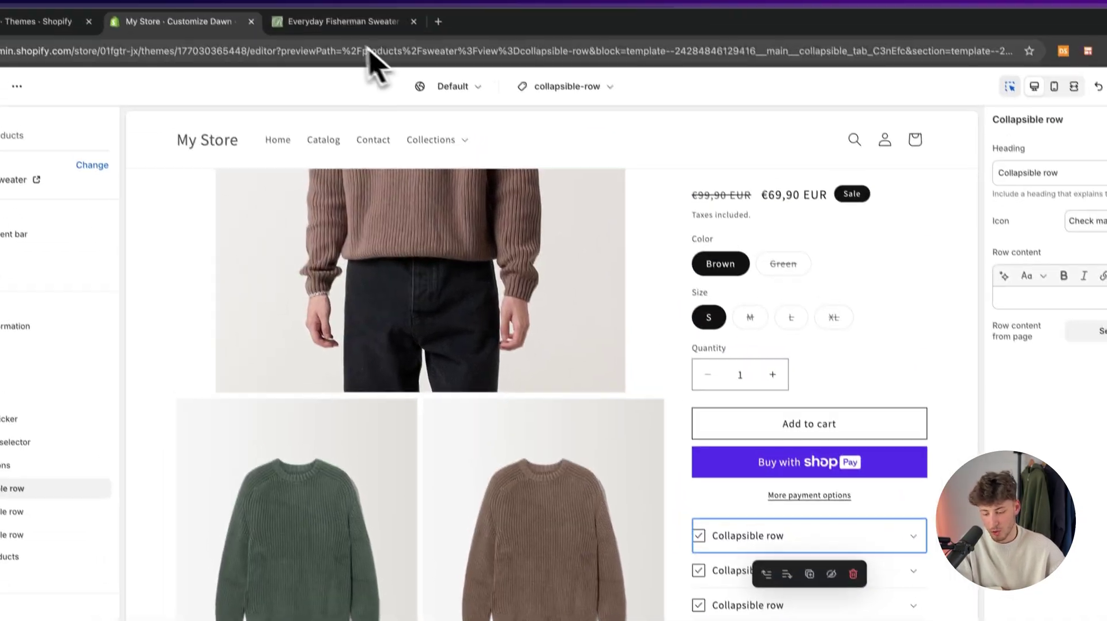
Collapse the Sizing section on the Everyday Fisherman Sweater reference page
click(358, 40)
scroll(914, 445, down, 3)
click(714, 333)
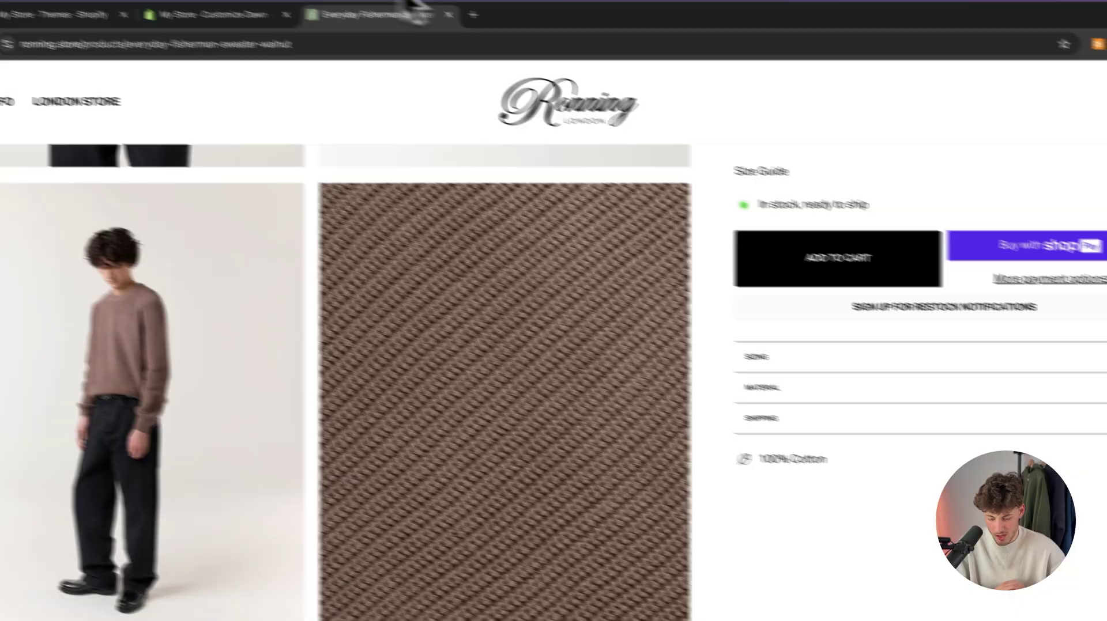
Search for gymshark in a new tab and browse its product listing
key(super+t)
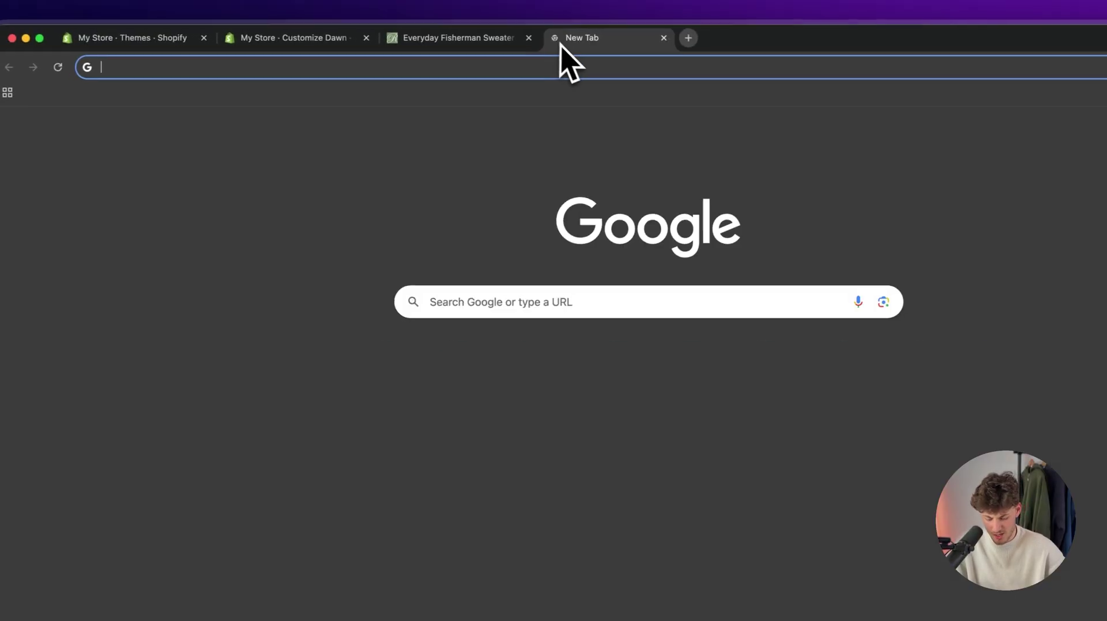
text(gymshark)
key(Return)
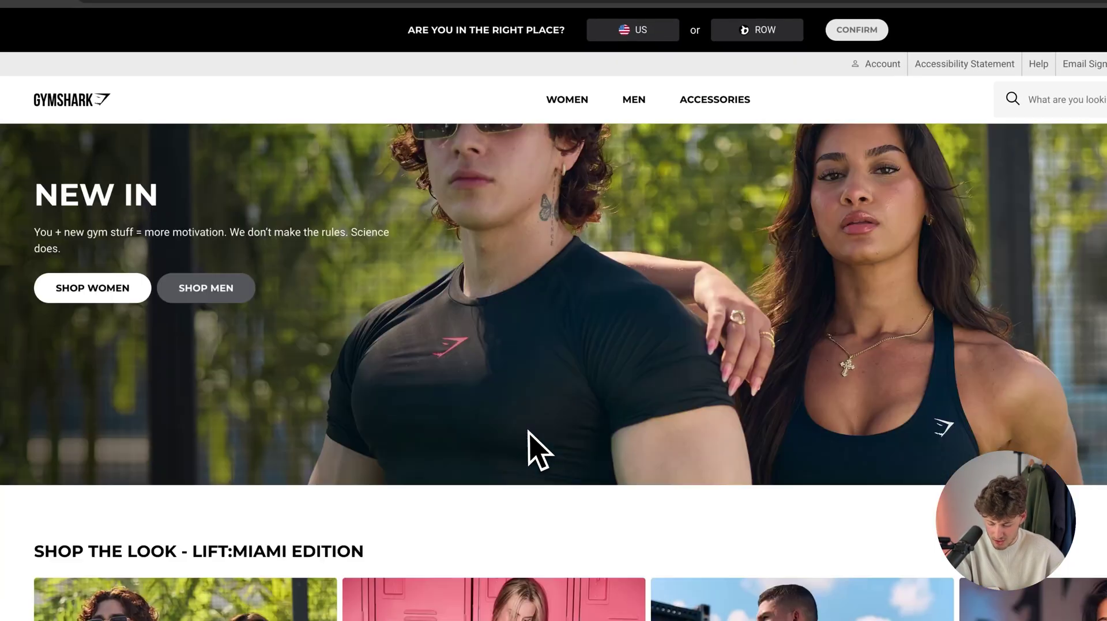
scroll(531, 451, down, 8)
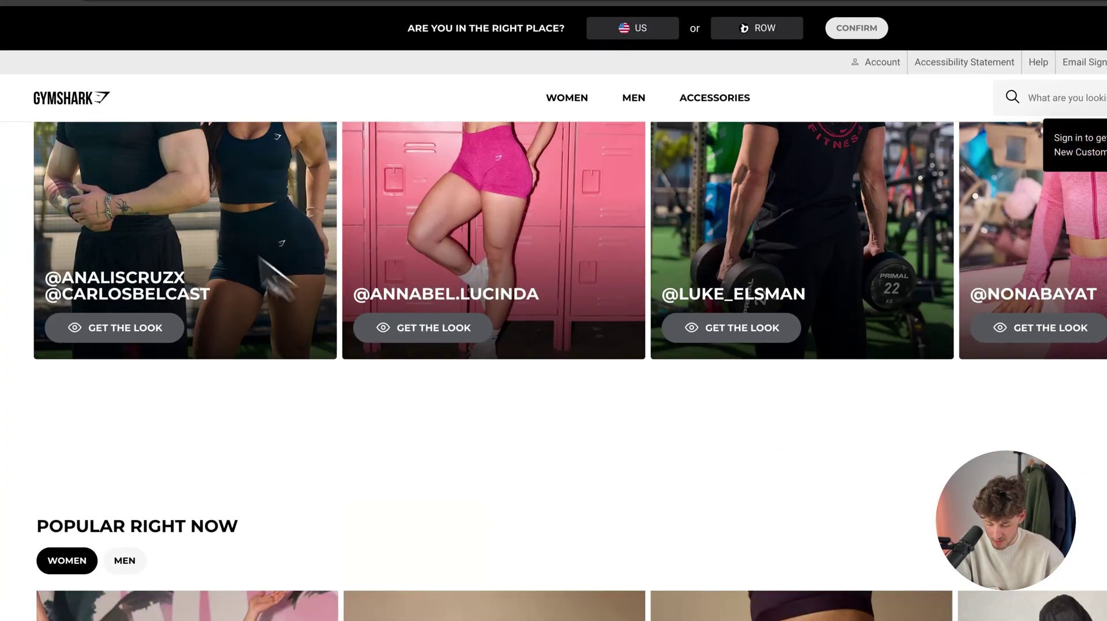
scroll(403, 514, down, 4)
scroll(407, 507, up, 12)
mouse_move(631, 99)
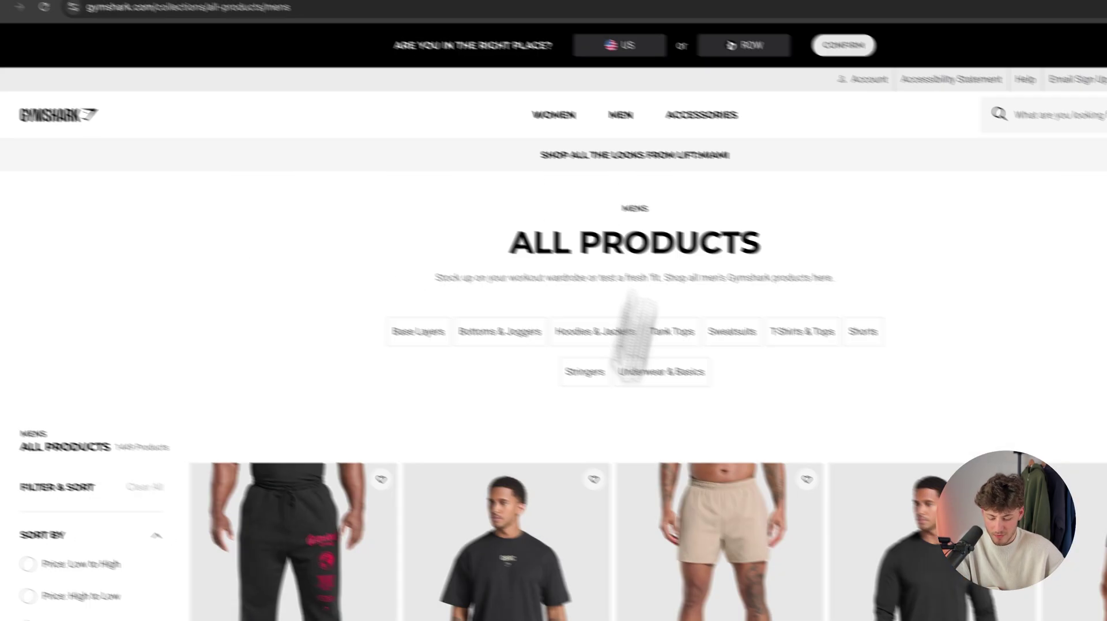
scroll(554, 461, down, 4)
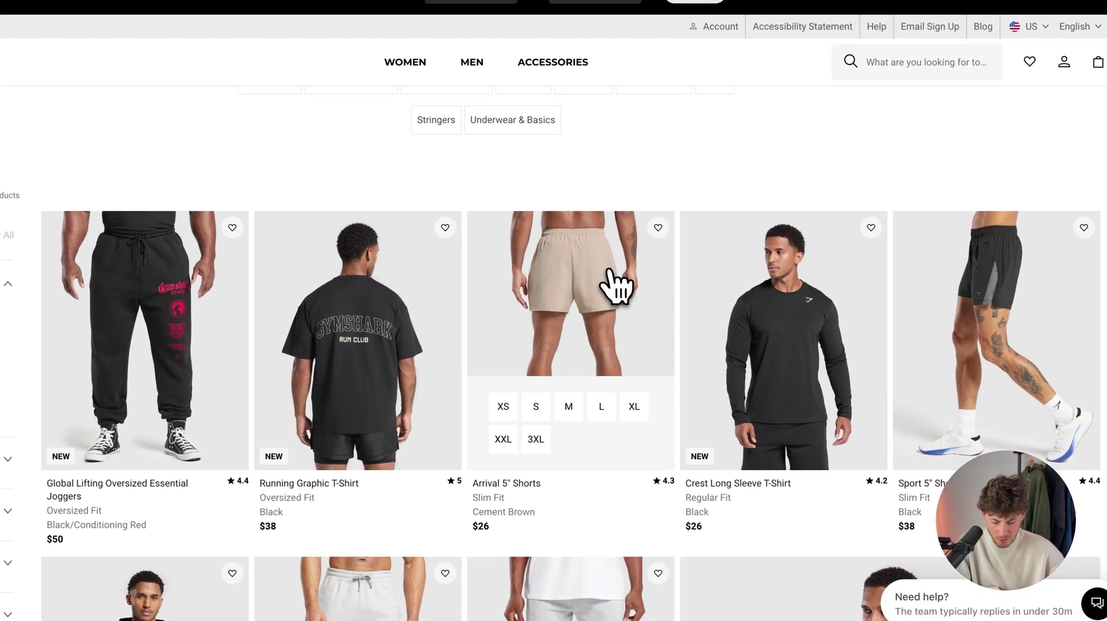
View the Arrival 5" Shorts page's Description row, then return to the Shopify tab
click(616, 287)
scroll(616, 286, down, 10)
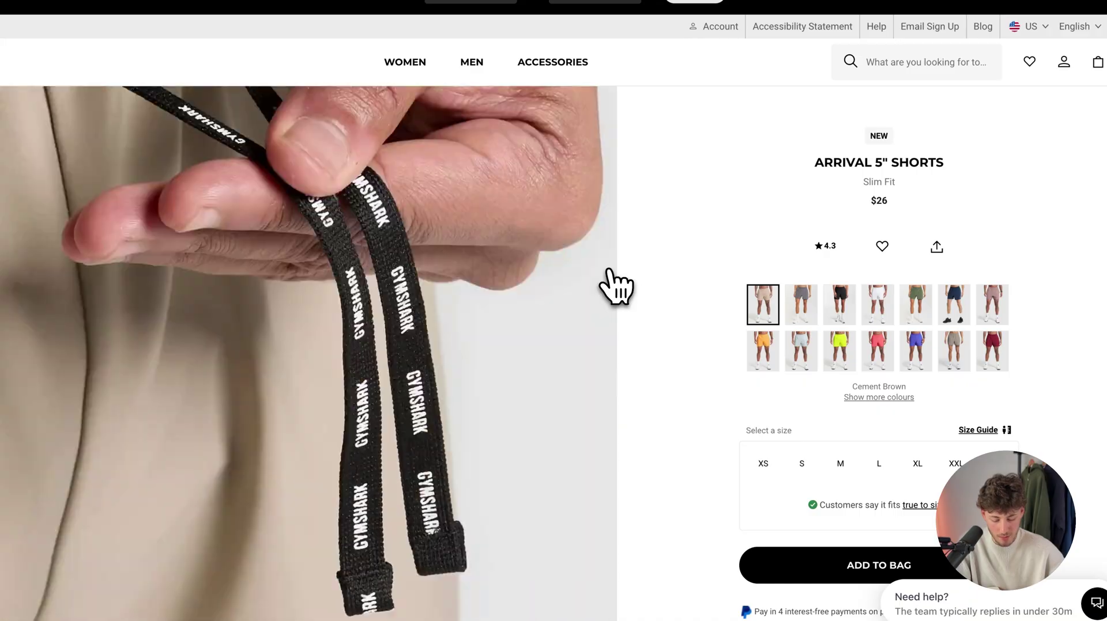
scroll(709, 202, up, 7)
scroll(711, 202, down, 3)
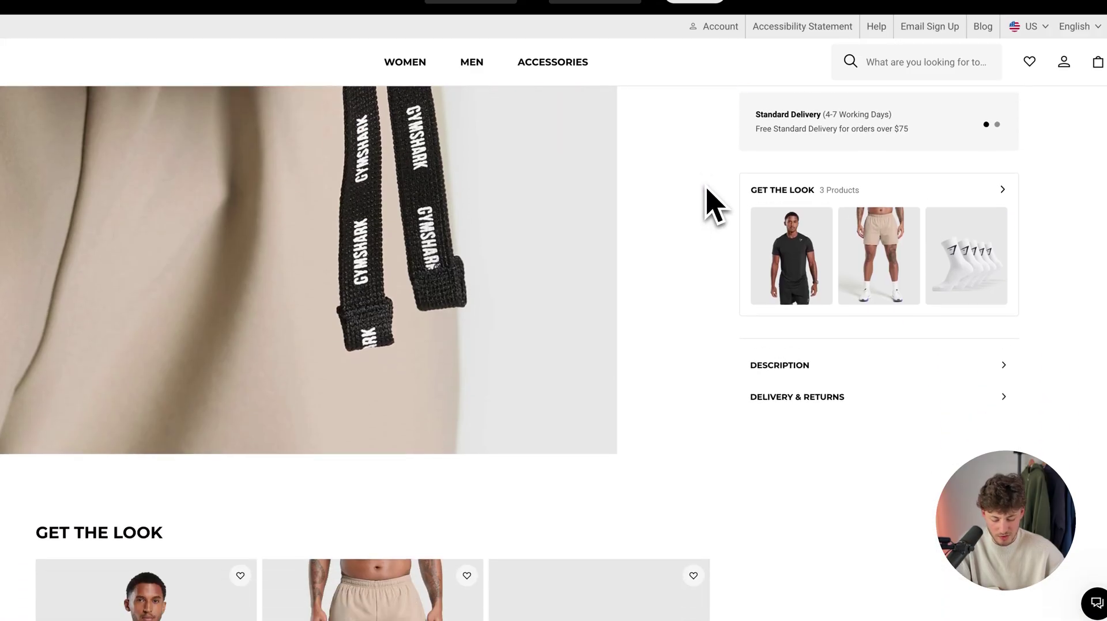
click(795, 314)
key(Escape)
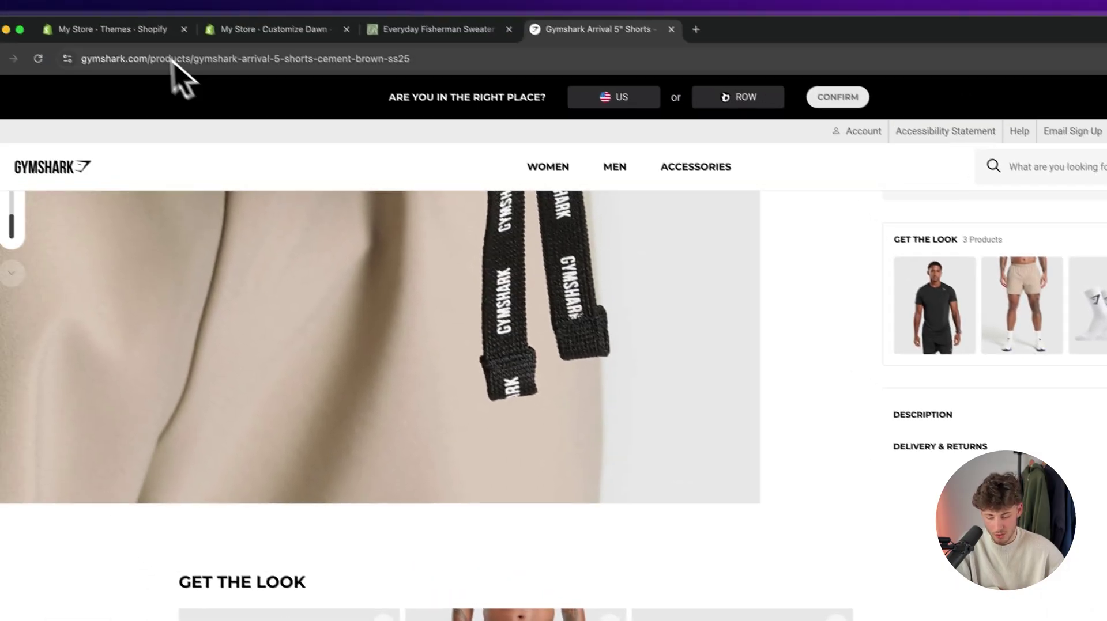
click(161, 29)
Rename the first collapsible row's heading to Shipping
click(231, 39)
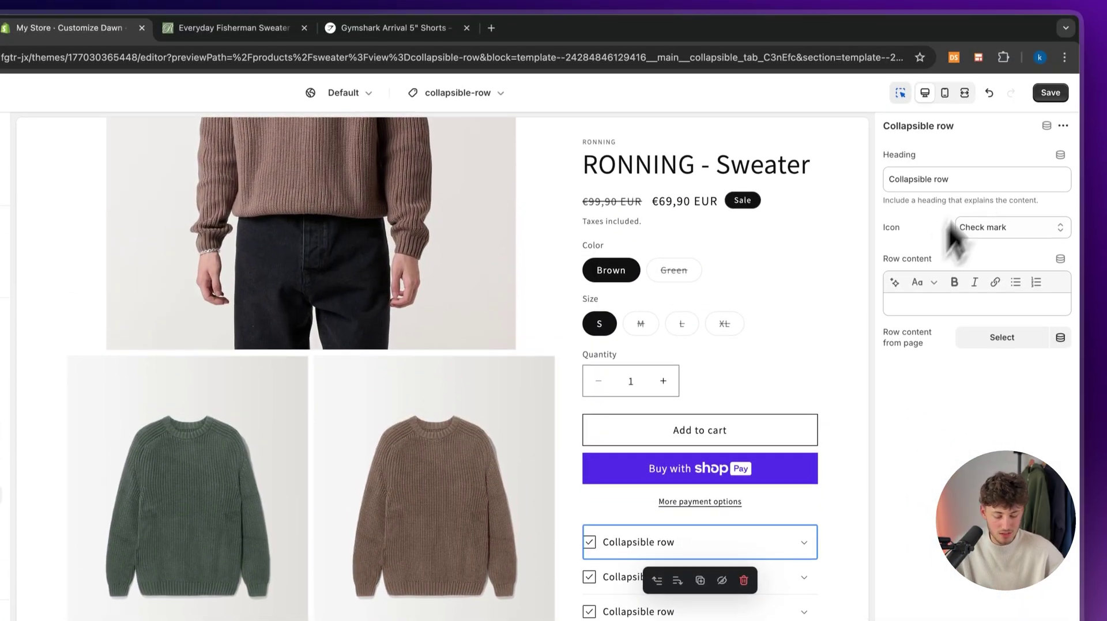
triple_click(971, 91)
text(Shipping)
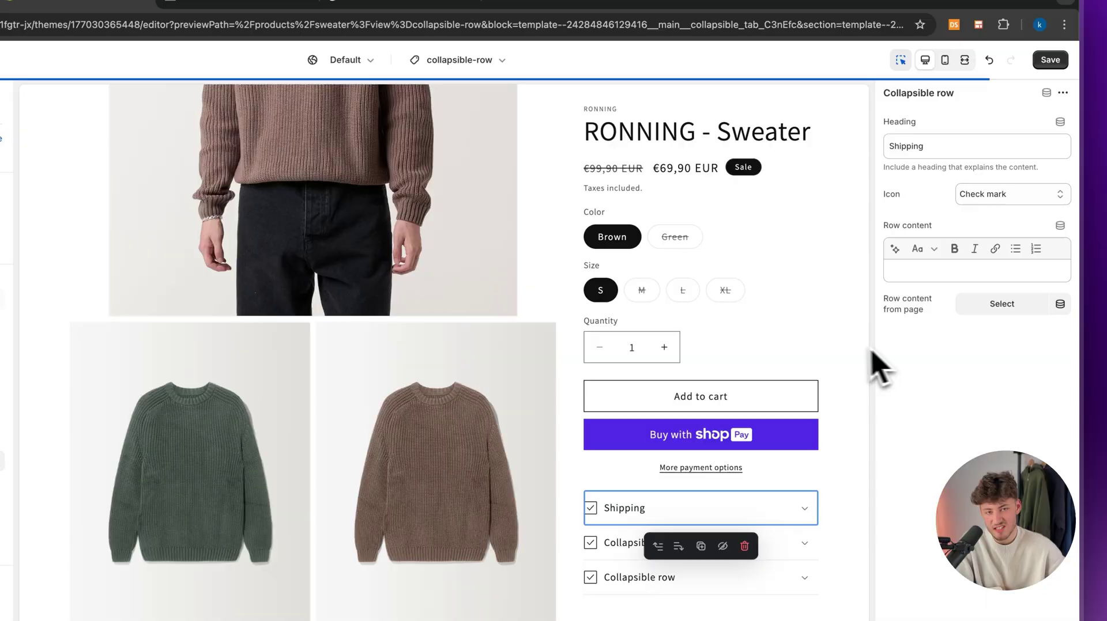
click(916, 307)
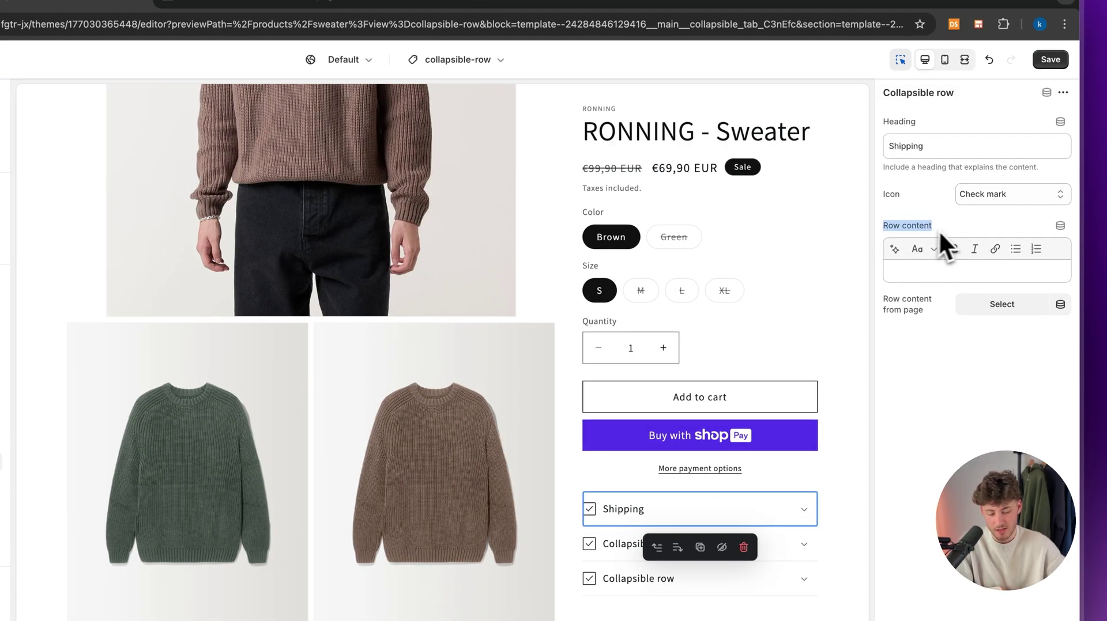
Generate the row content from a shipping description and use the first suggestion
click(920, 269)
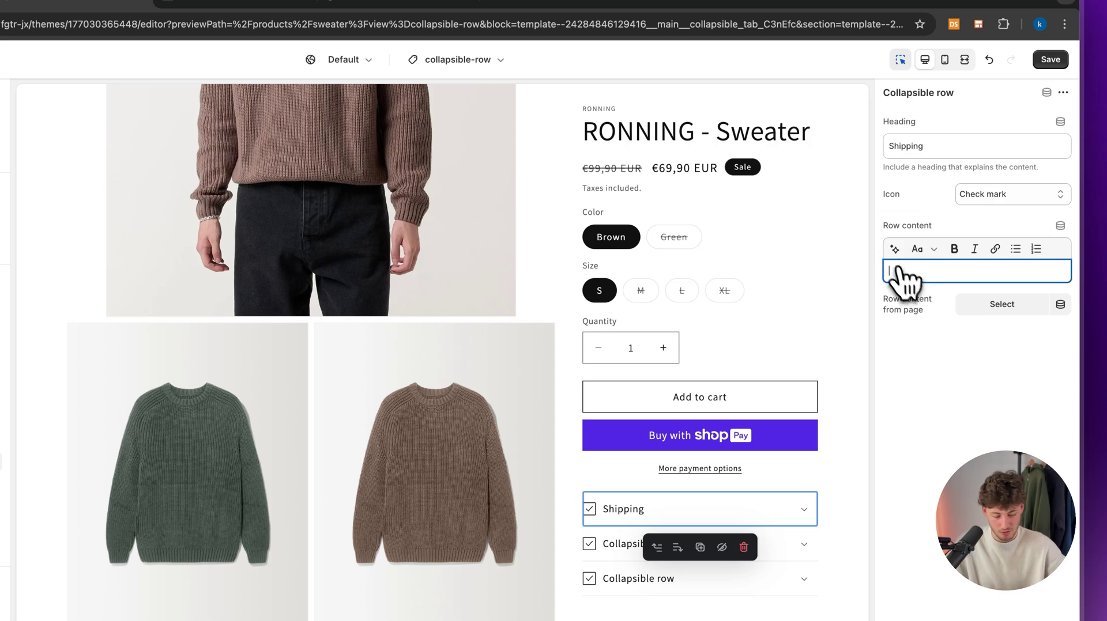
click(894, 248)
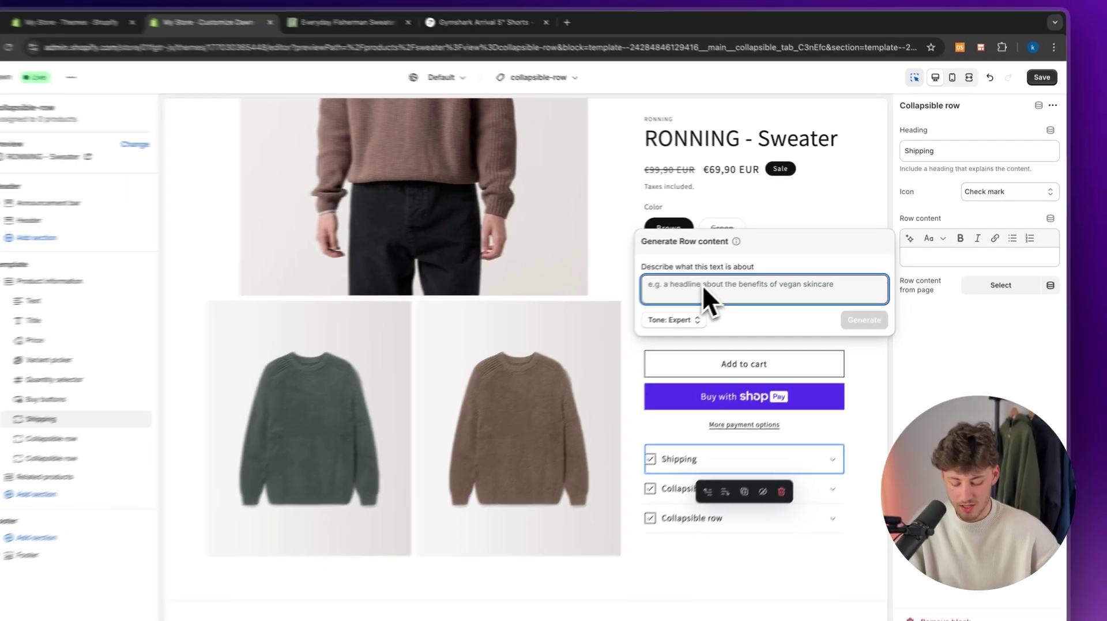
text(the sh)
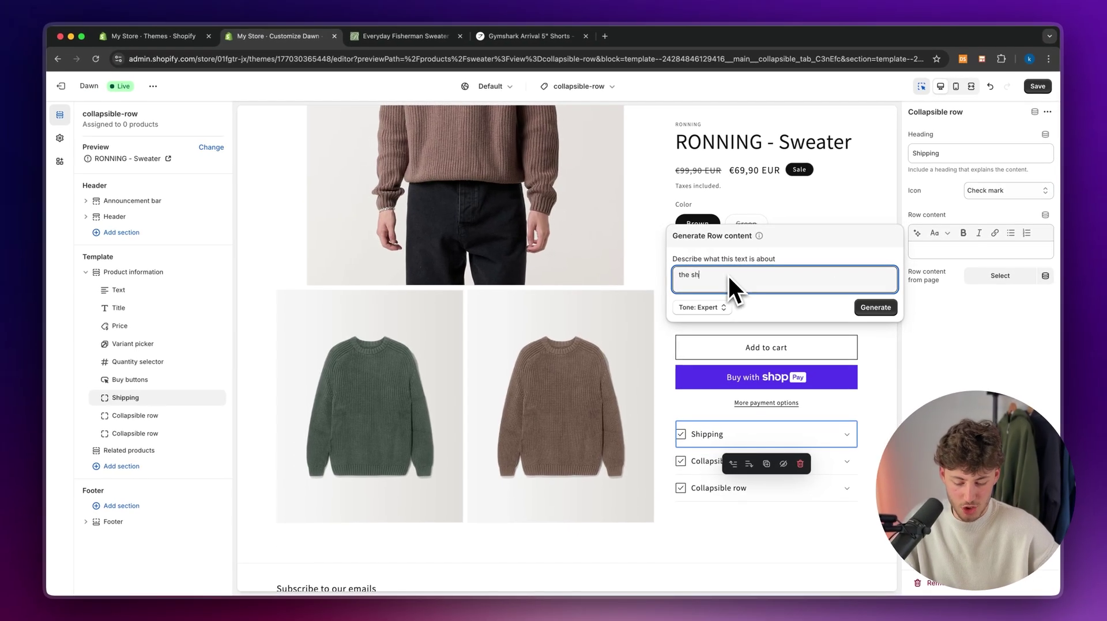
text(ipping usually takes between 1 - 2 weeks. The parcel is going to be submitted withing)
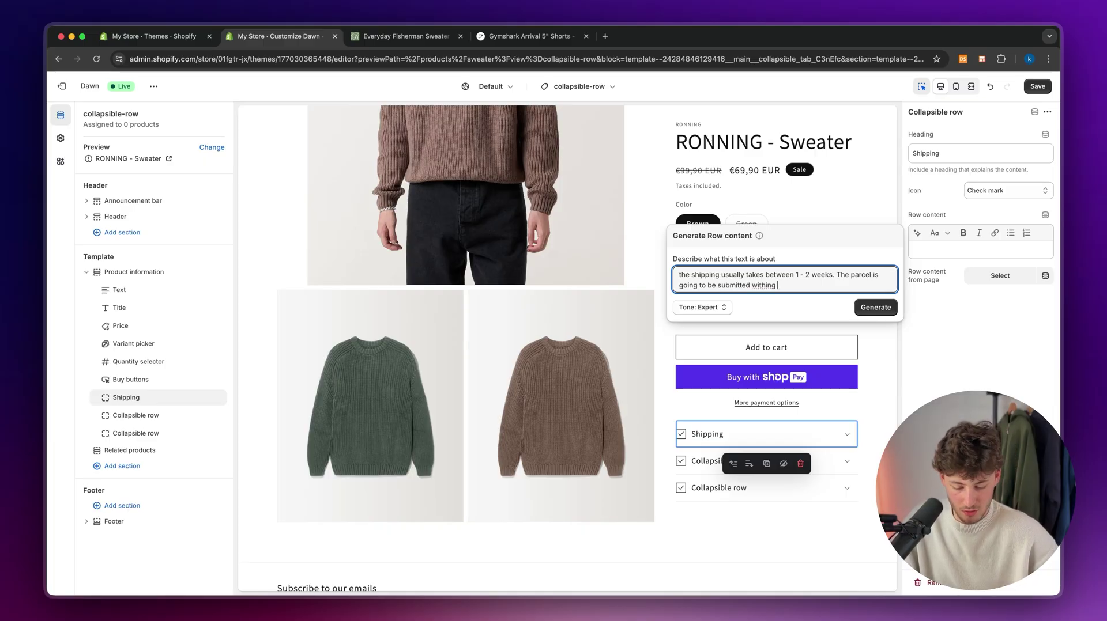
text(s)
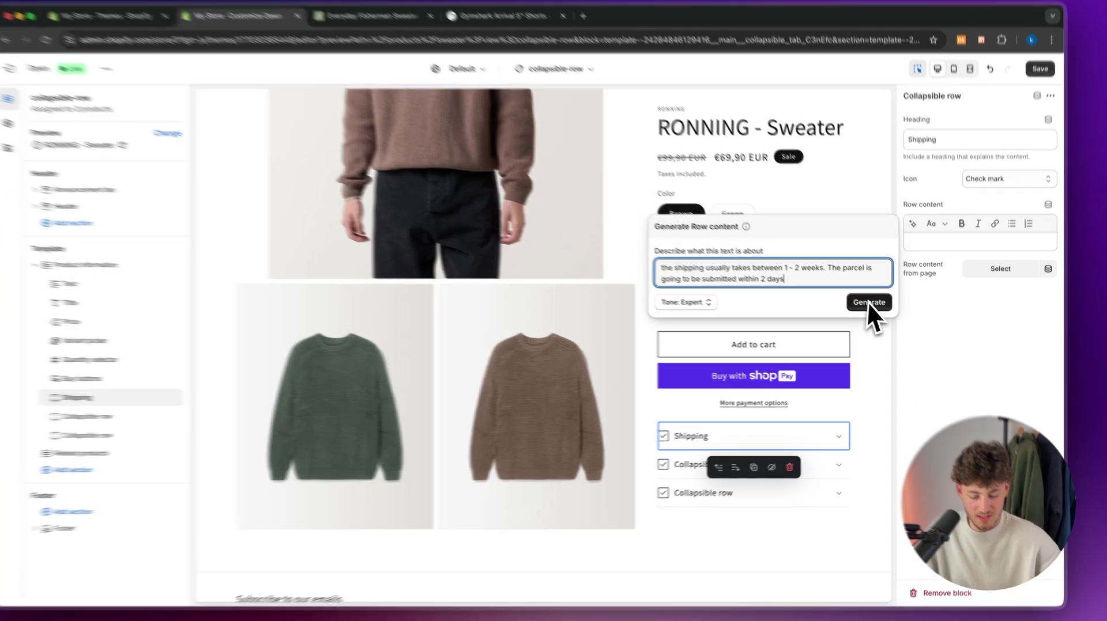
click(870, 305)
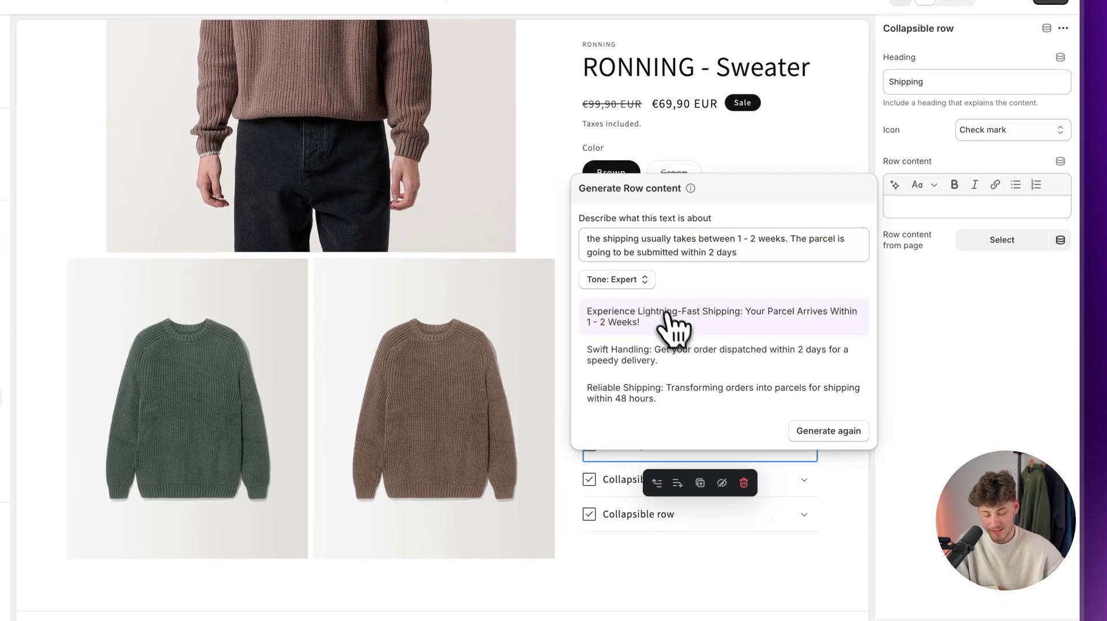
click(671, 320)
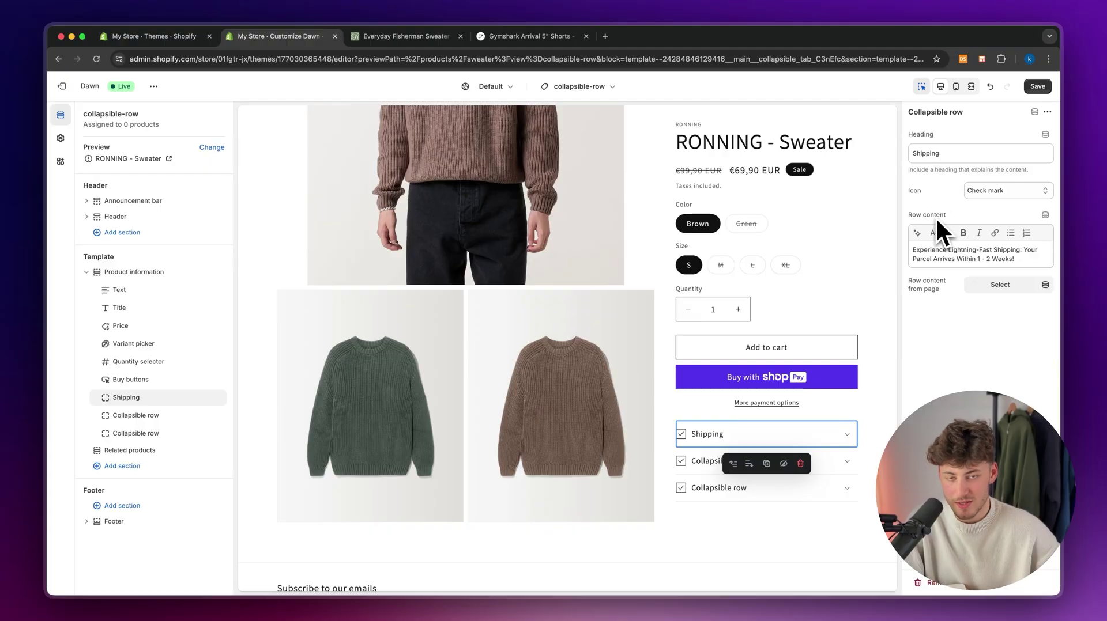
Expand and collapse the Shipping row in the preview to check its text
scroll(773, 415, down, 2)
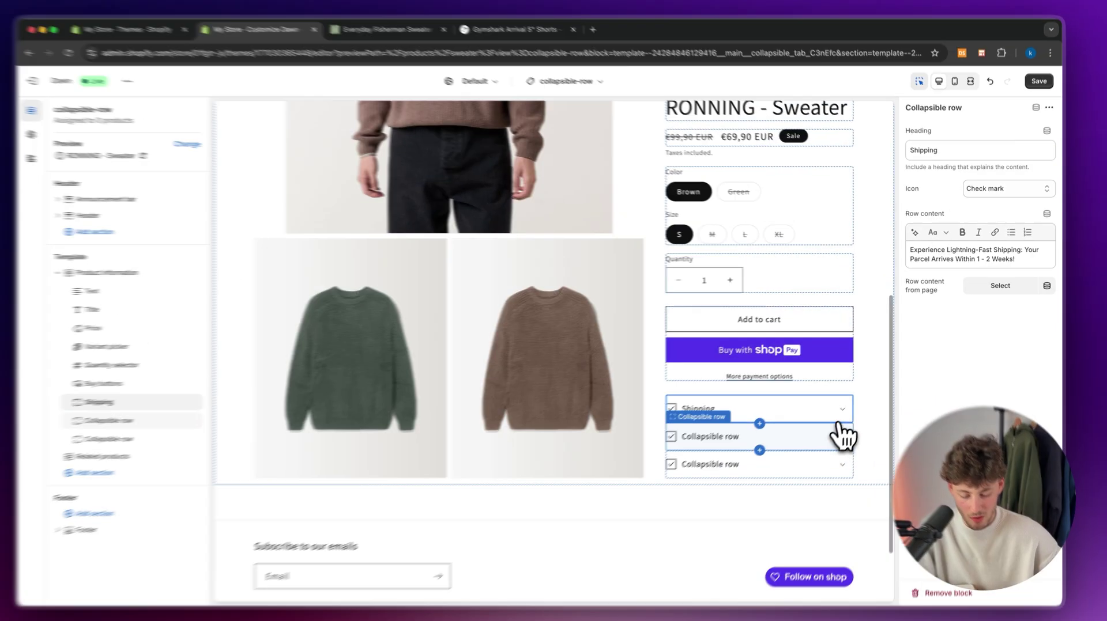
click(833, 367)
click(807, 406)
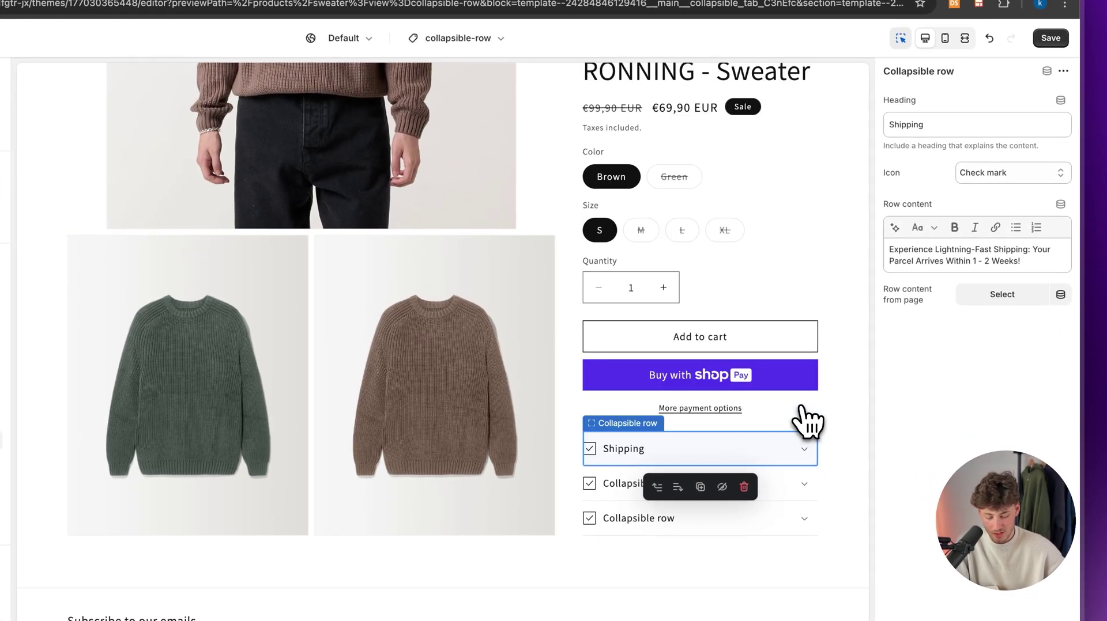
click(801, 455)
click(651, 407)
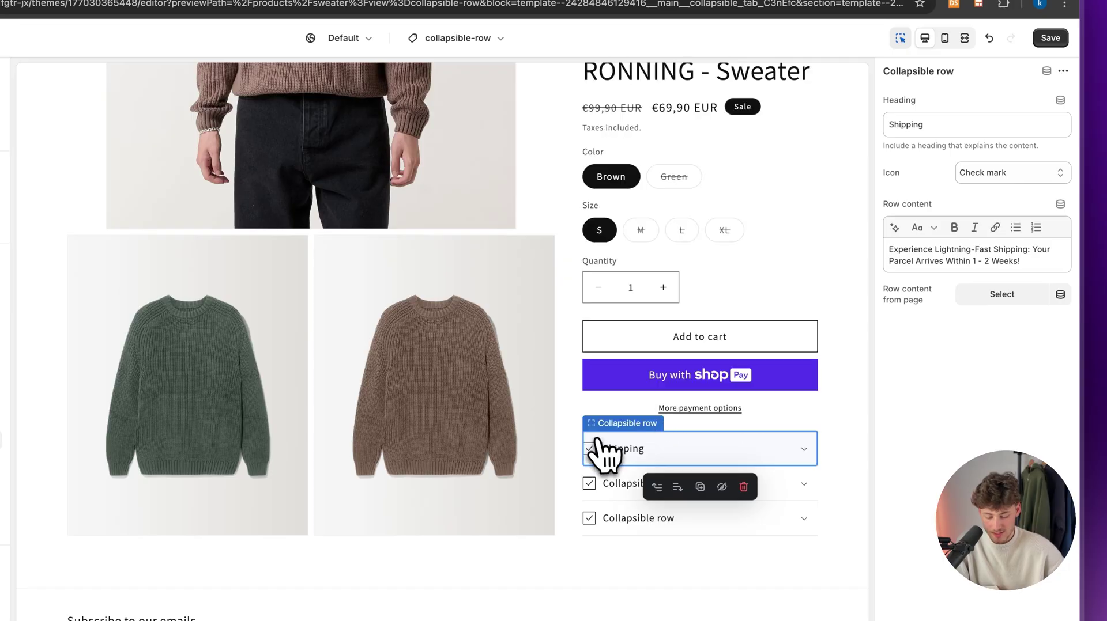
Change the Shipping row icon from Check mark to Truck and verify it in the preview
scroll(544, 259, up, 1)
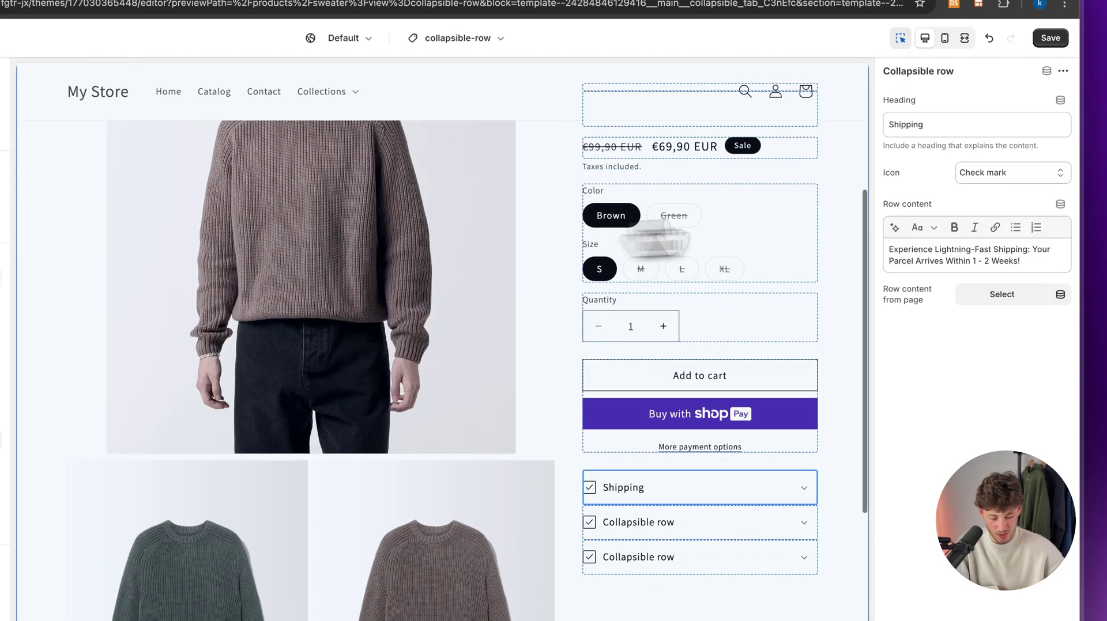
double_click(911, 124)
key(BackSpace)
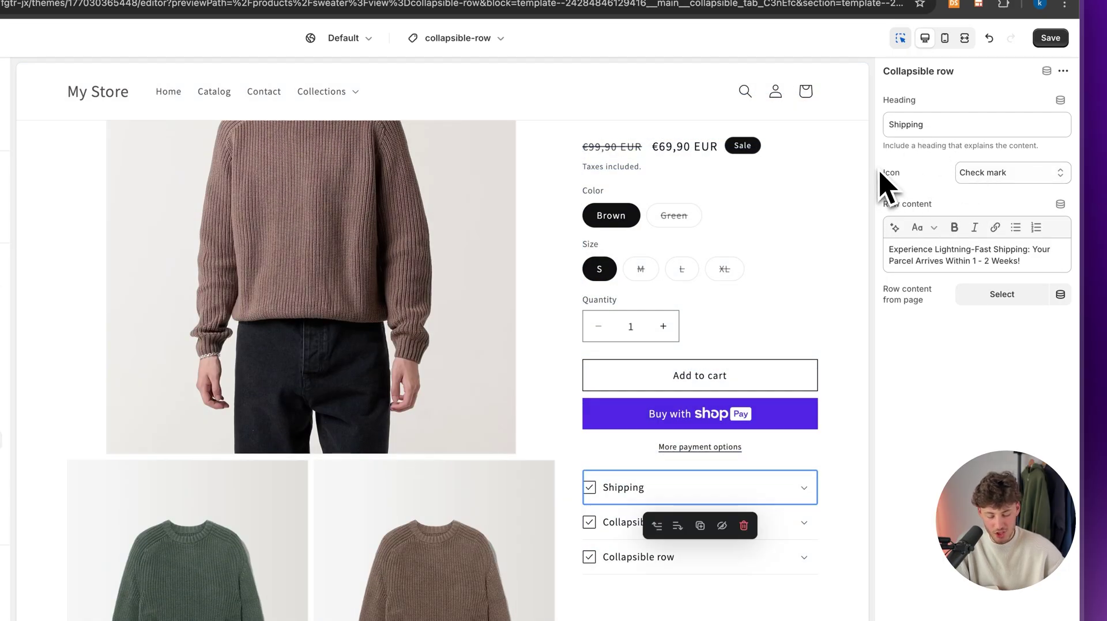
click(933, 170)
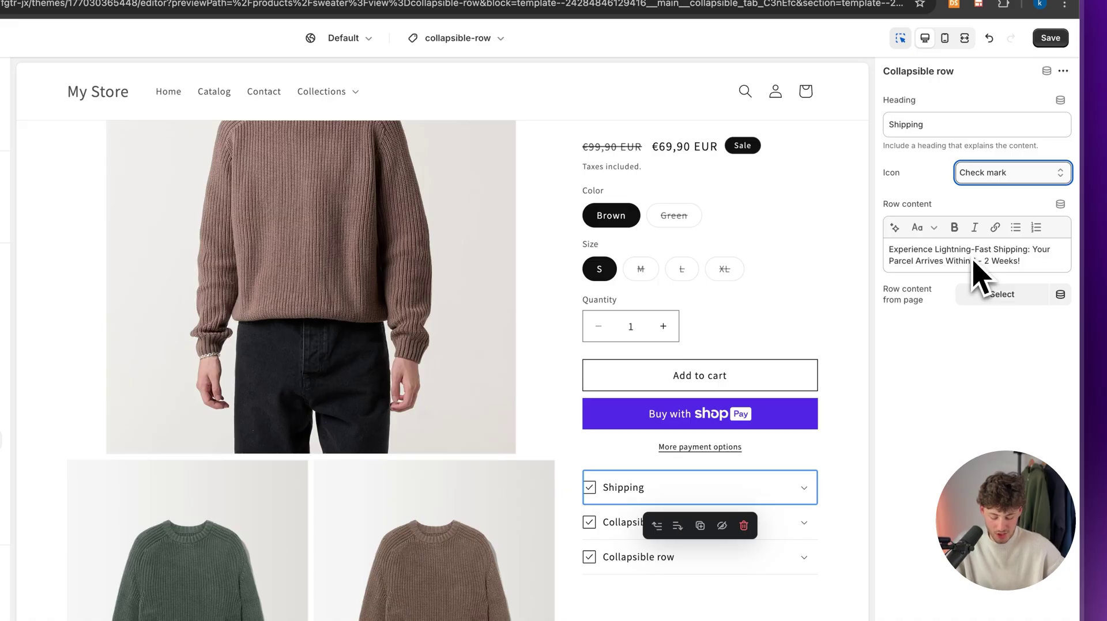
key(t)
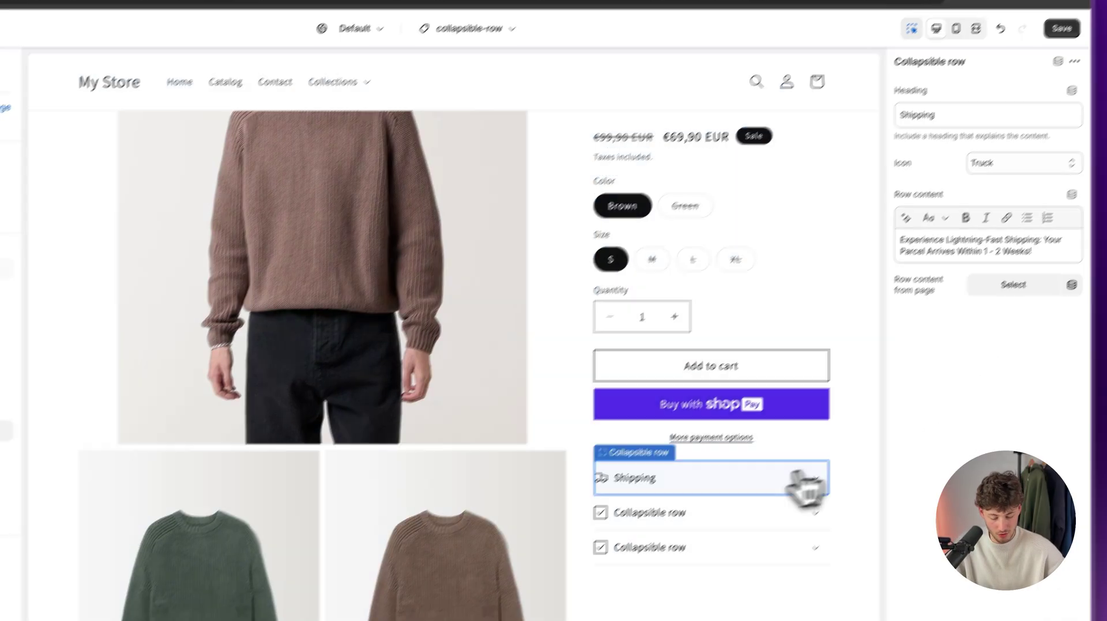
scroll(791, 497, down, 2)
click(697, 485)
click(771, 425)
click(771, 426)
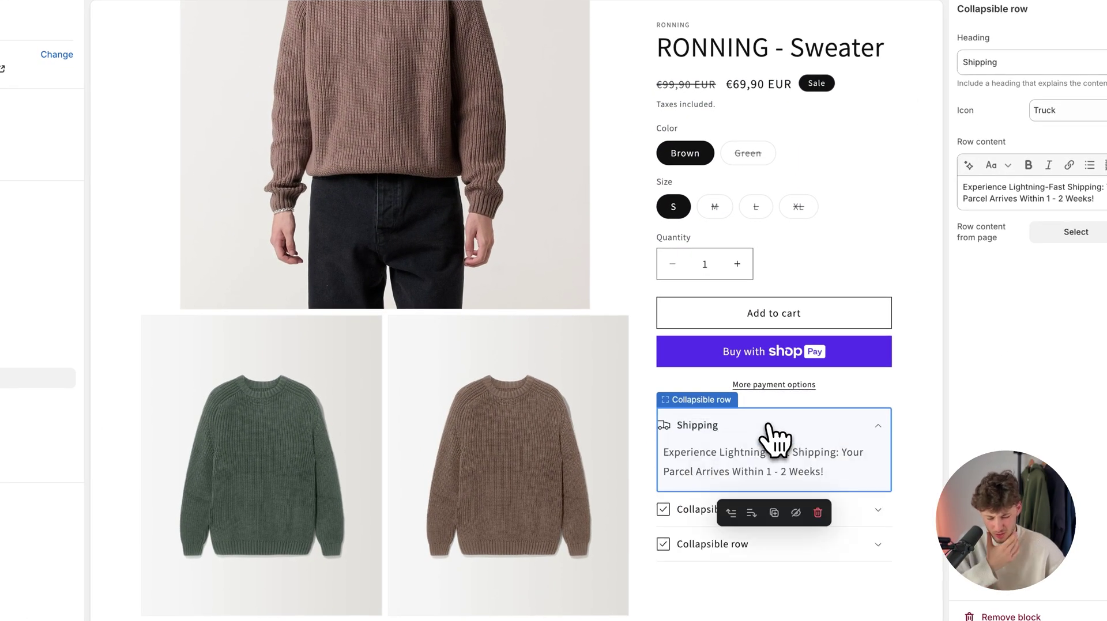
click(778, 427)
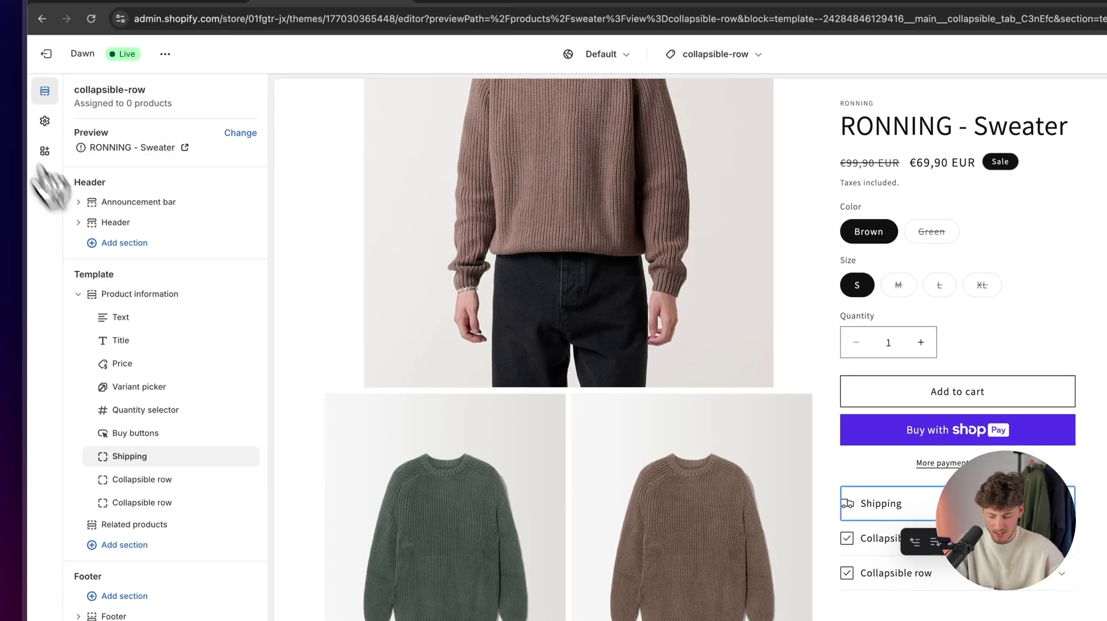
Set the body font to Inter in Theme settings Typography
click(45, 121)
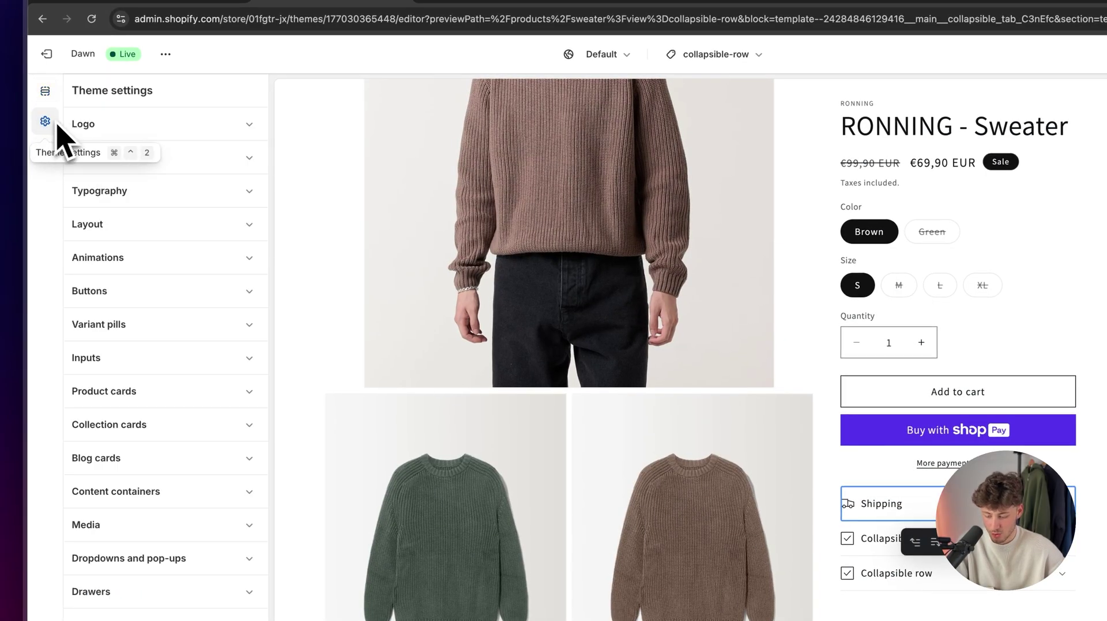
click(168, 201)
scroll(202, 259, down, 4)
click(213, 279)
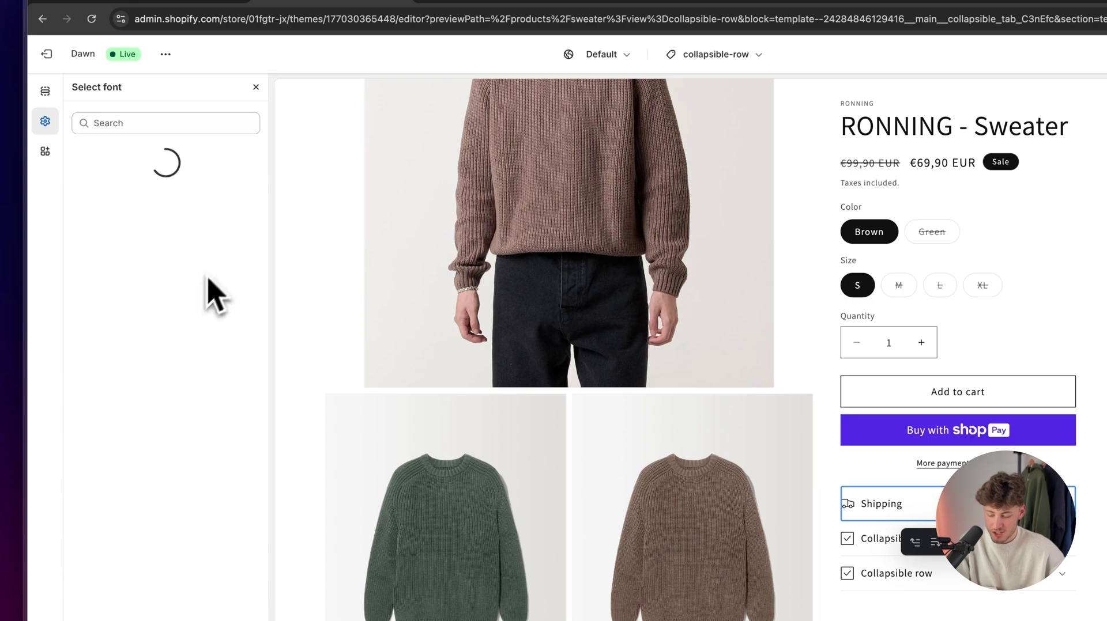
text(Inter)
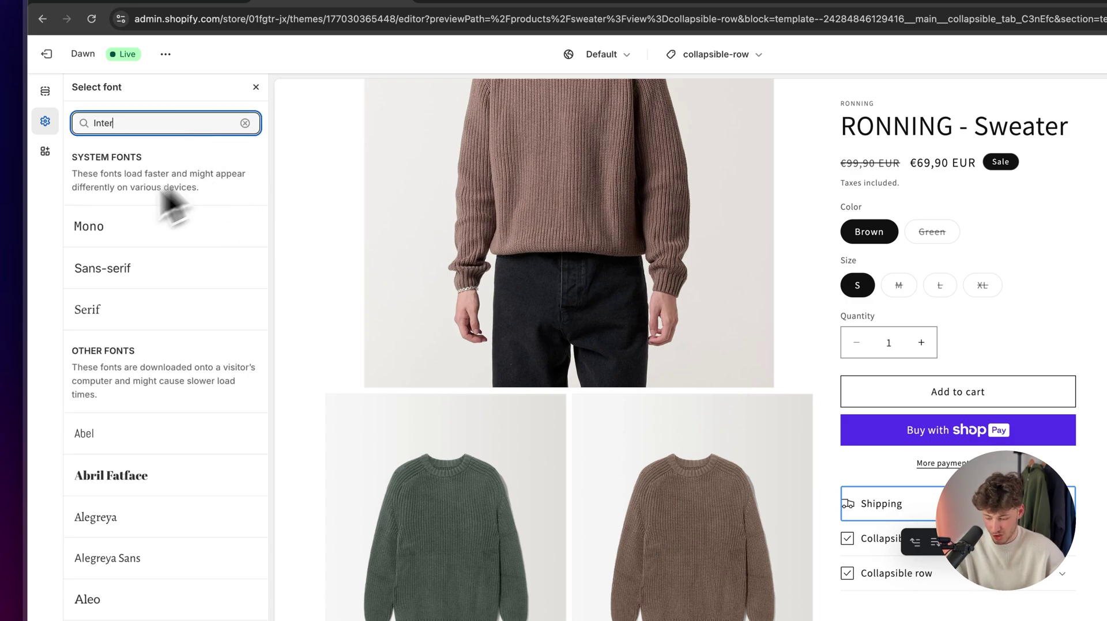
click(130, 242)
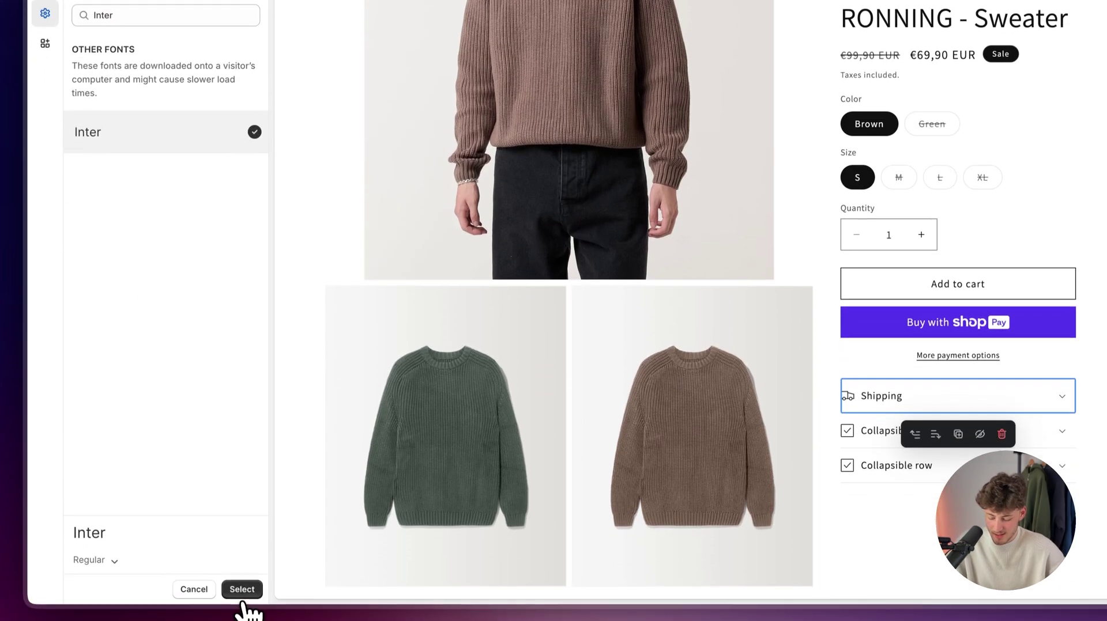
click(241, 588)
Set the headings font to Inter with Semi Bold weight
click(165, 185)
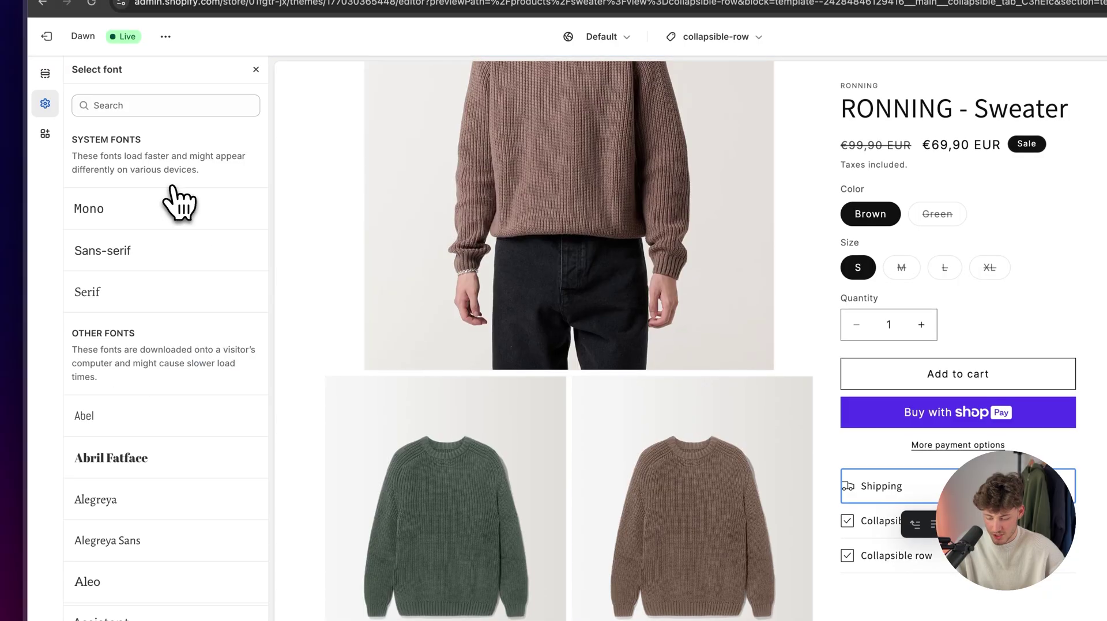
click(167, 106)
text(Int)
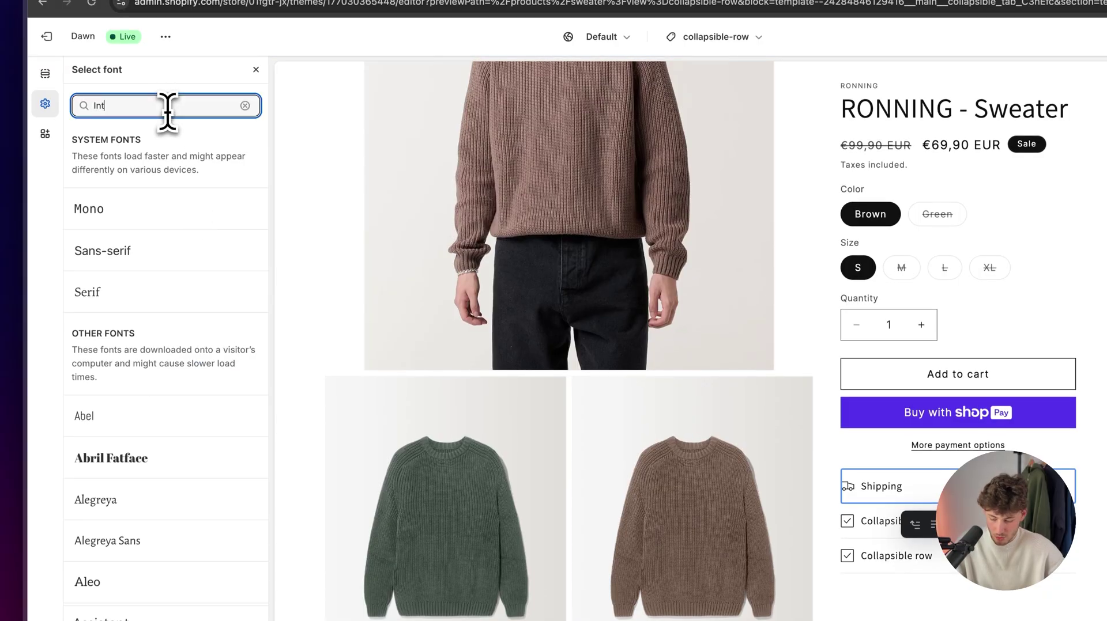
text(er)
click(180, 224)
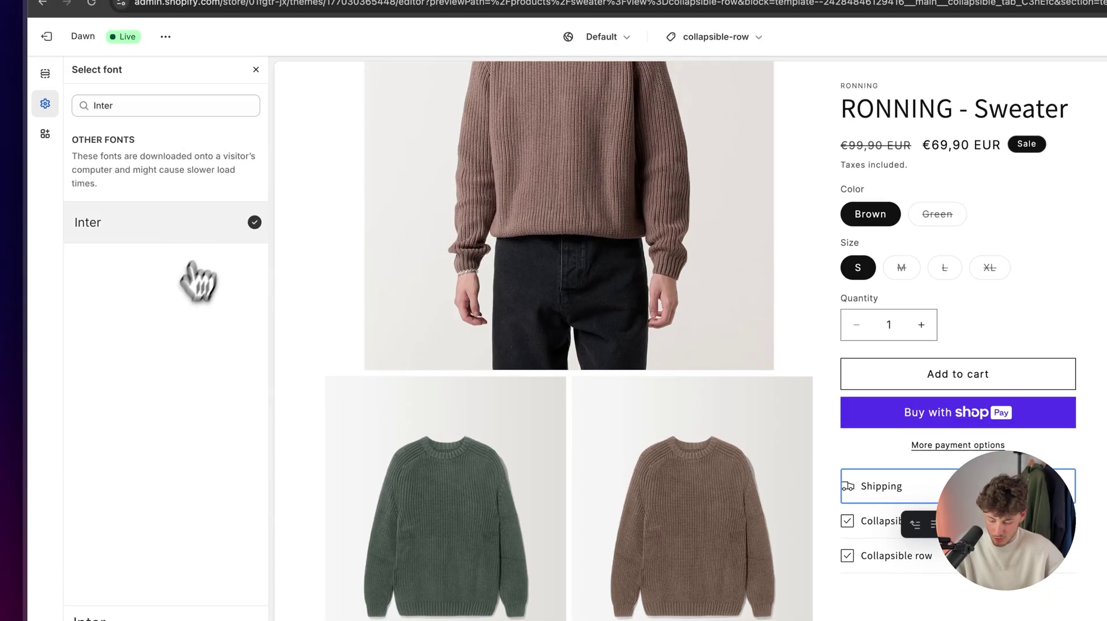
click(98, 551)
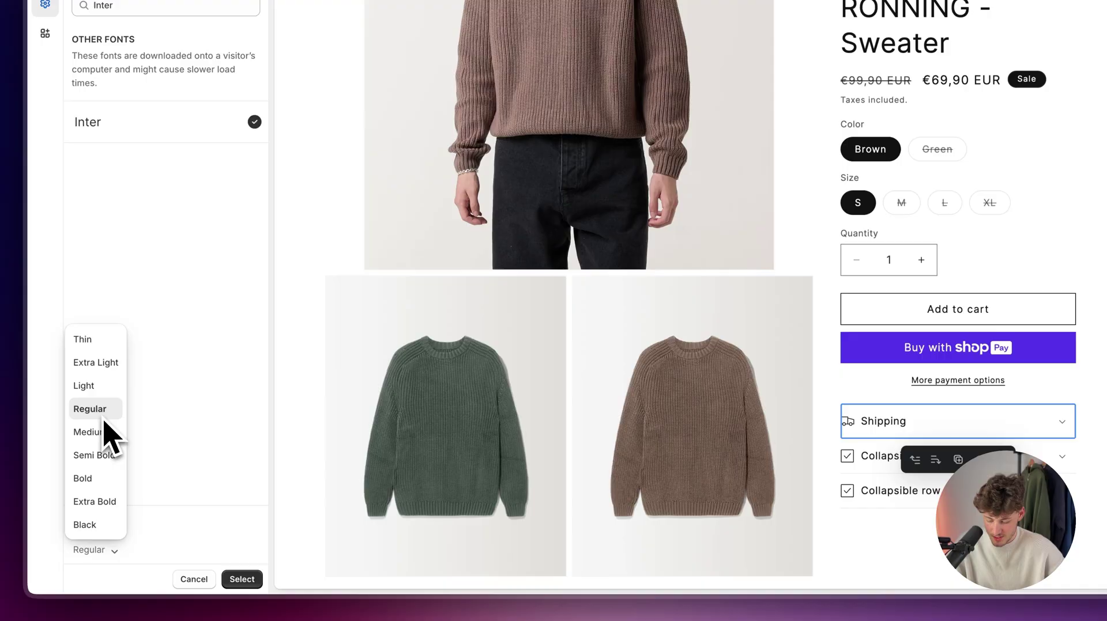
click(98, 455)
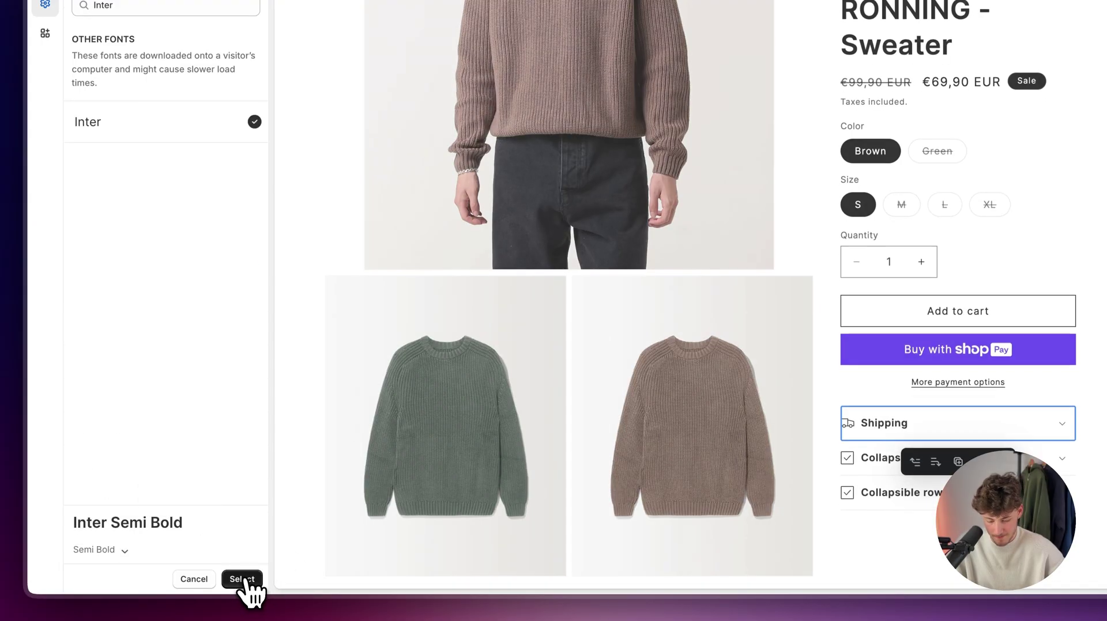
click(242, 579)
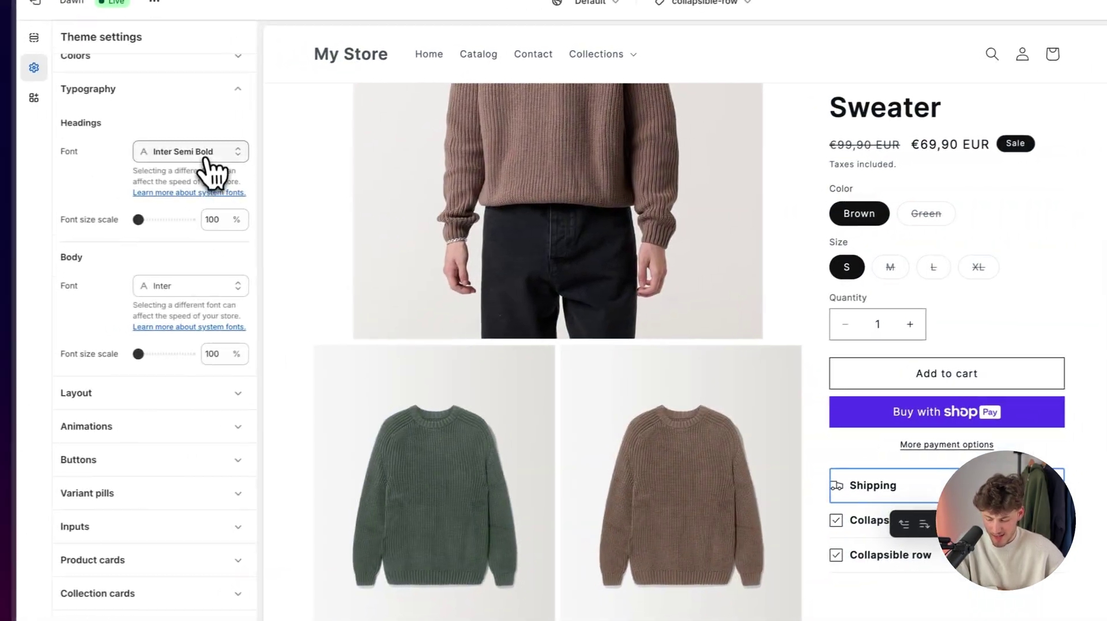
click(124, 159)
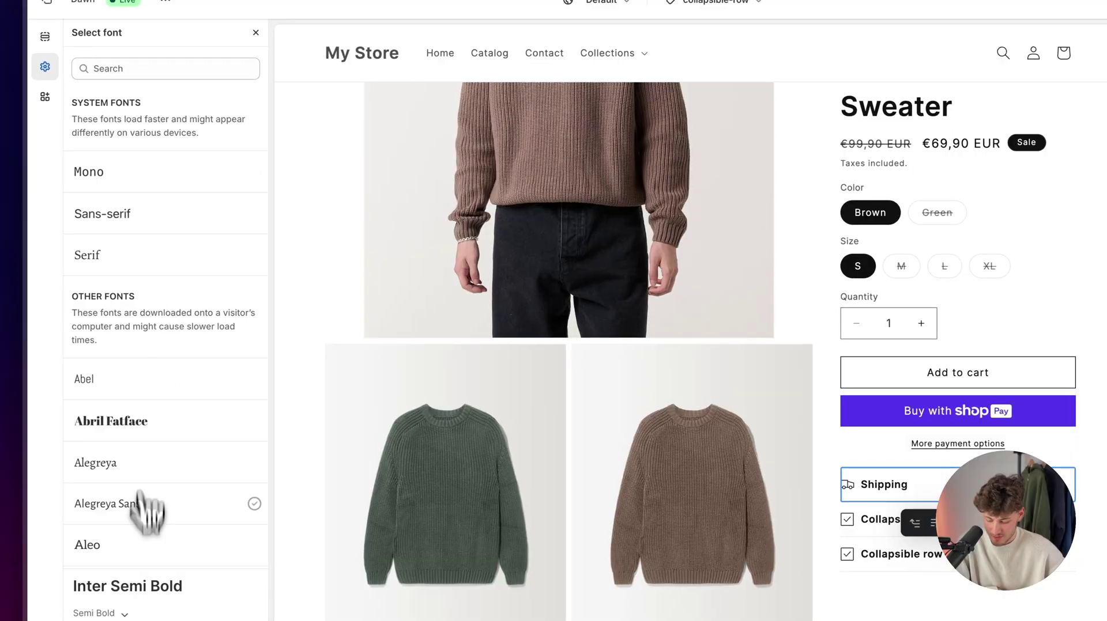
click(98, 614)
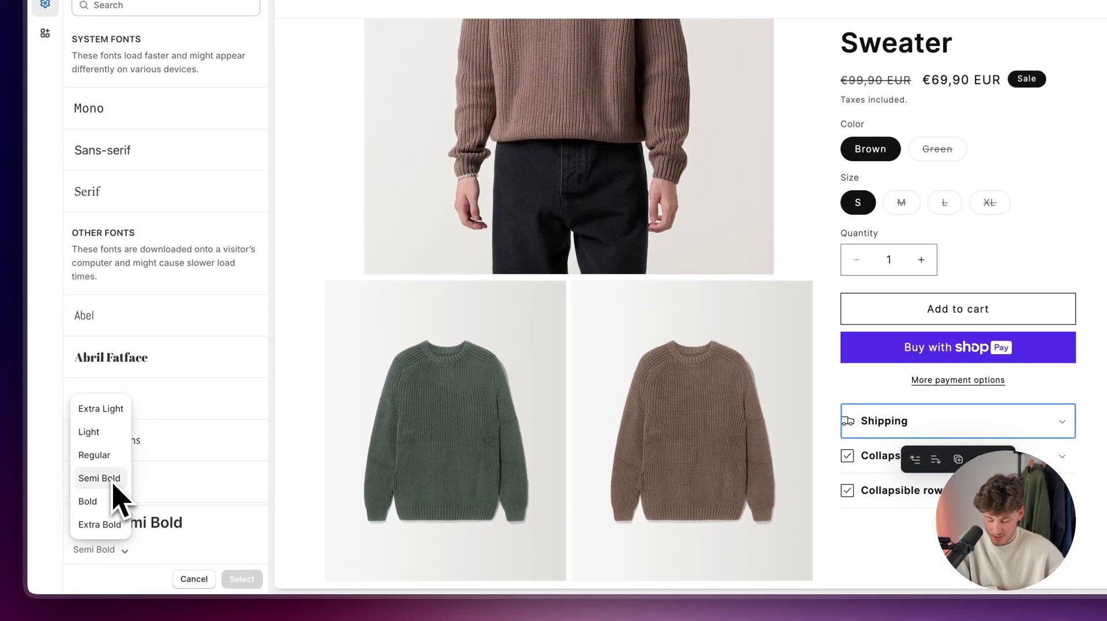
click(113, 480)
click(242, 580)
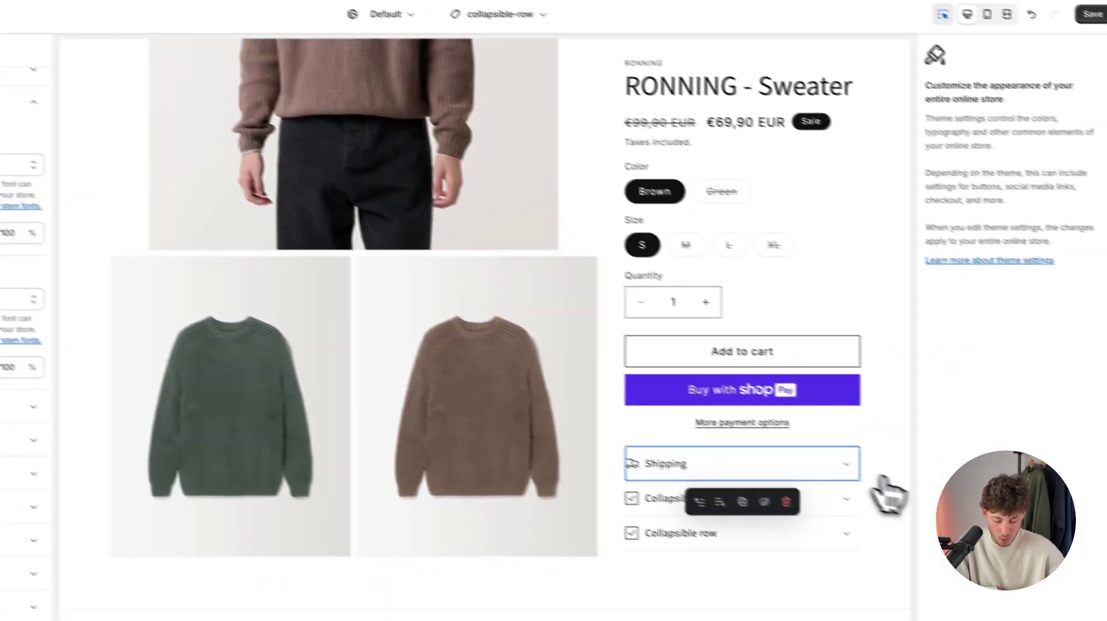
Collapse the Shipping row in the preview and save the theme changes
click(859, 444)
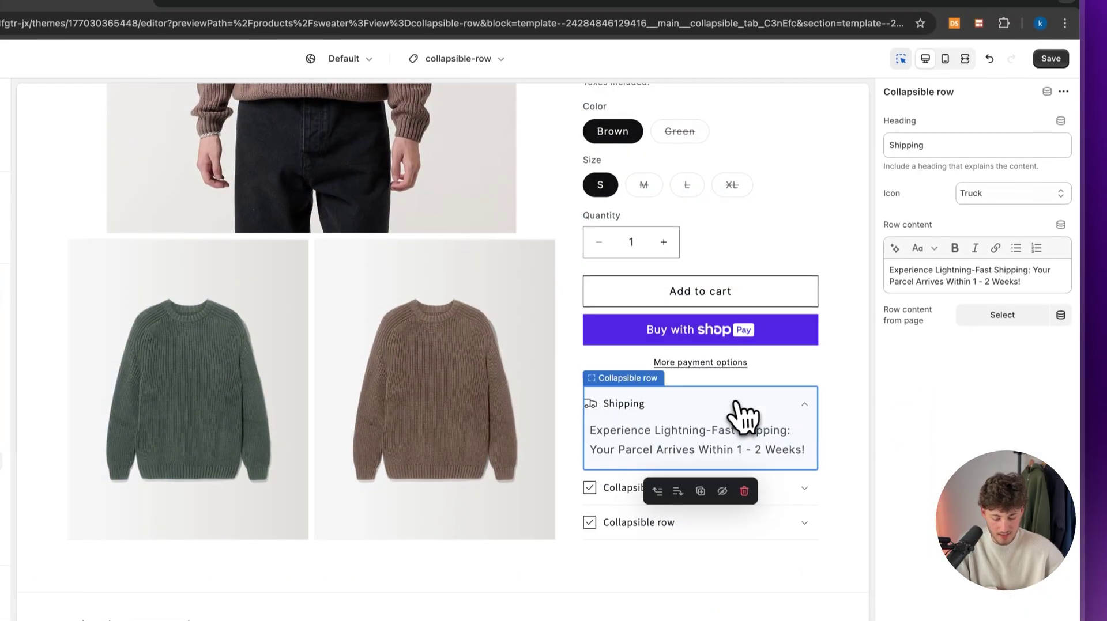
click(614, 223)
scroll(744, 427, up, 4)
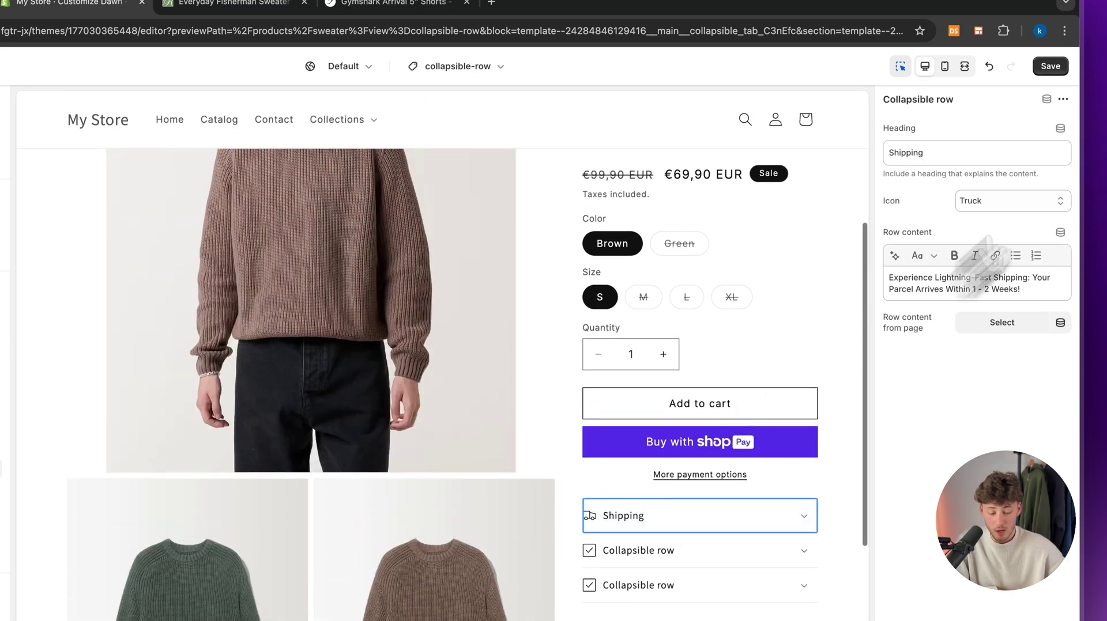
click(1058, 68)
Rename the second collapsible row's heading to 'Product Description' and save
scroll(668, 368, down, 3)
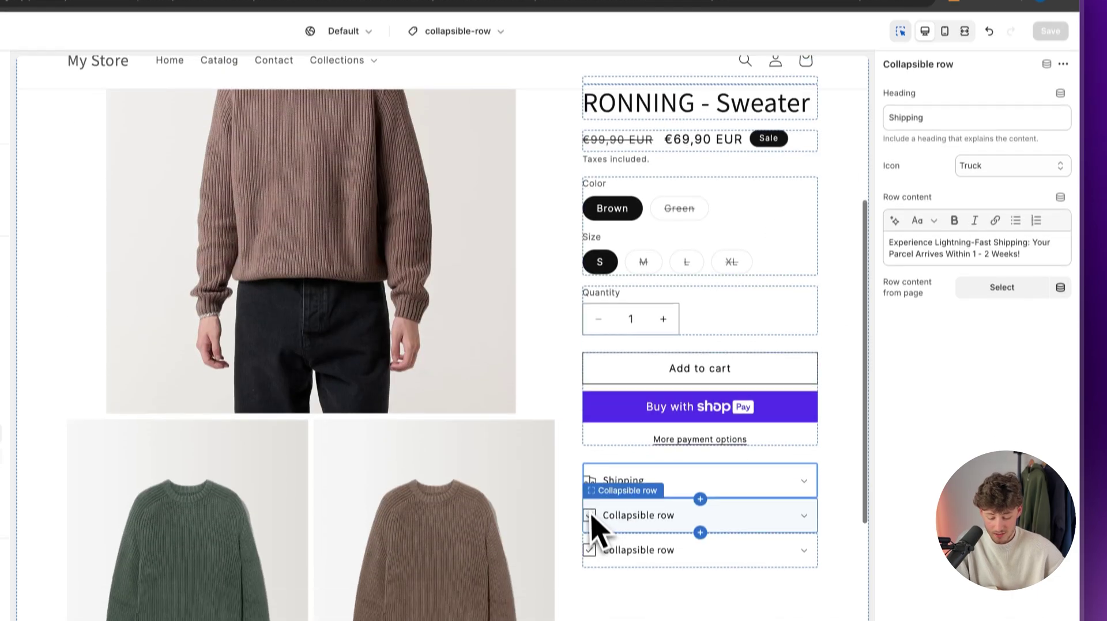
click(637, 550)
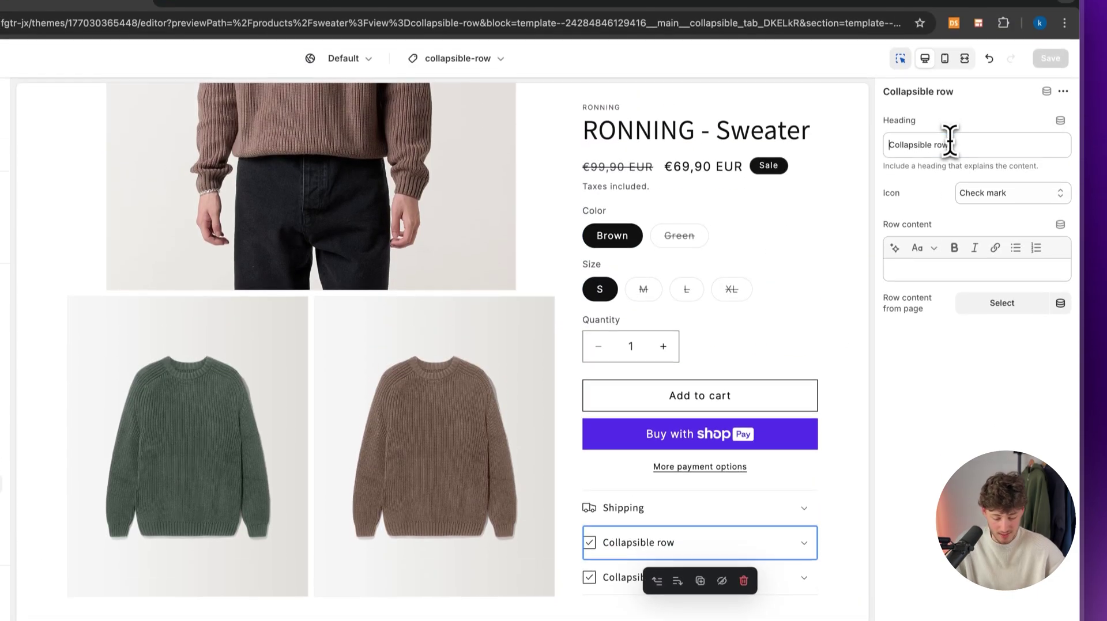
triple_click(949, 99)
text(Product Description)
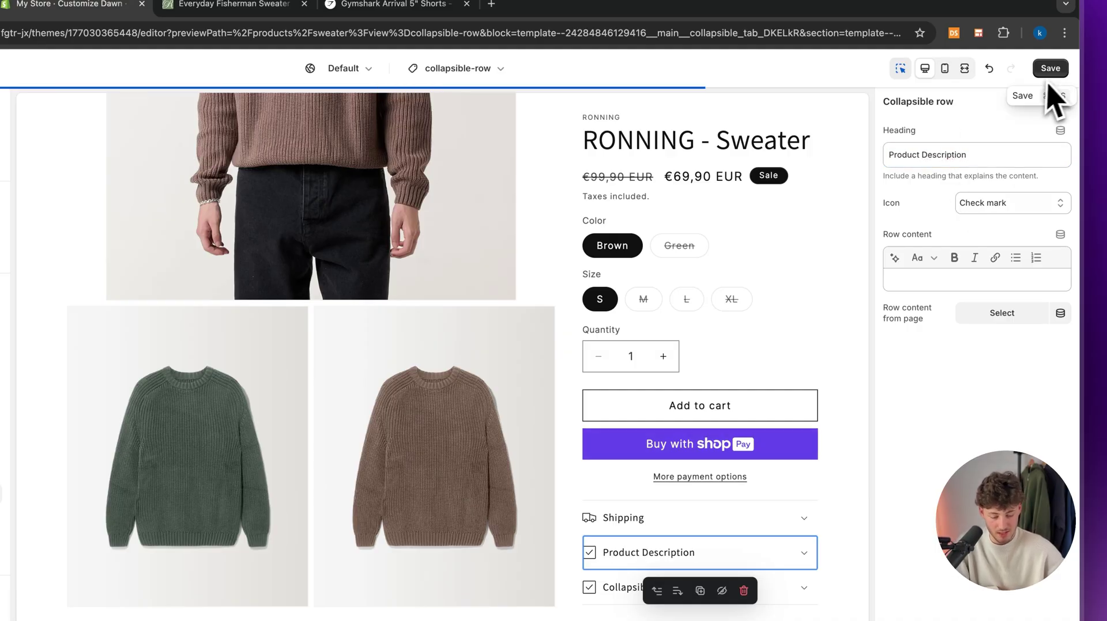
click(1051, 69)
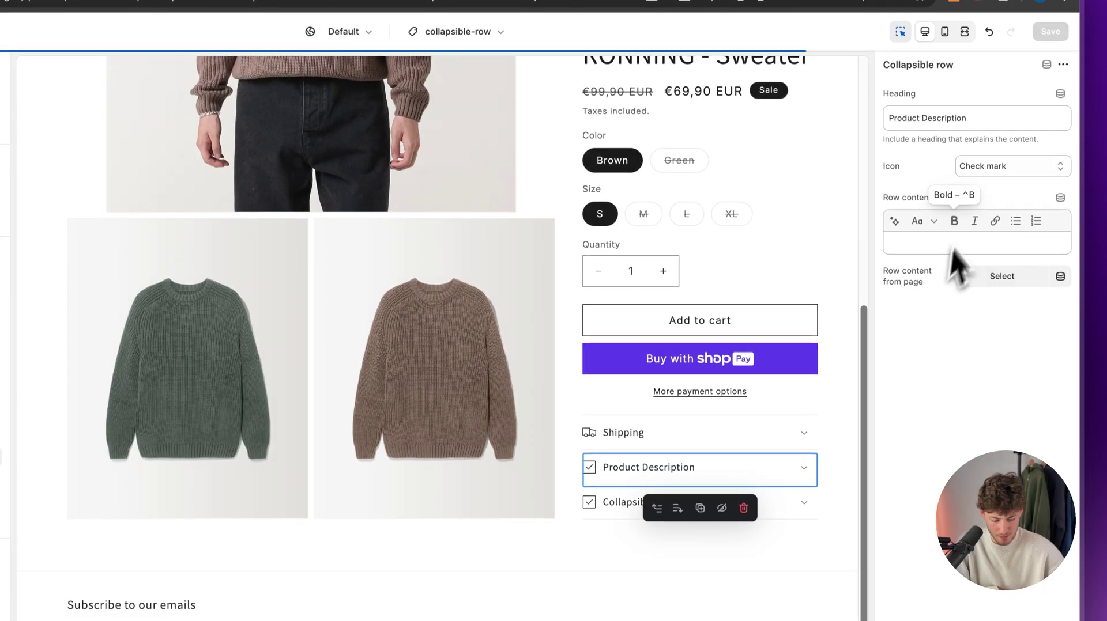
Give Product Description a question-mark icon and retitle the third row Care Instructions
click(985, 167)
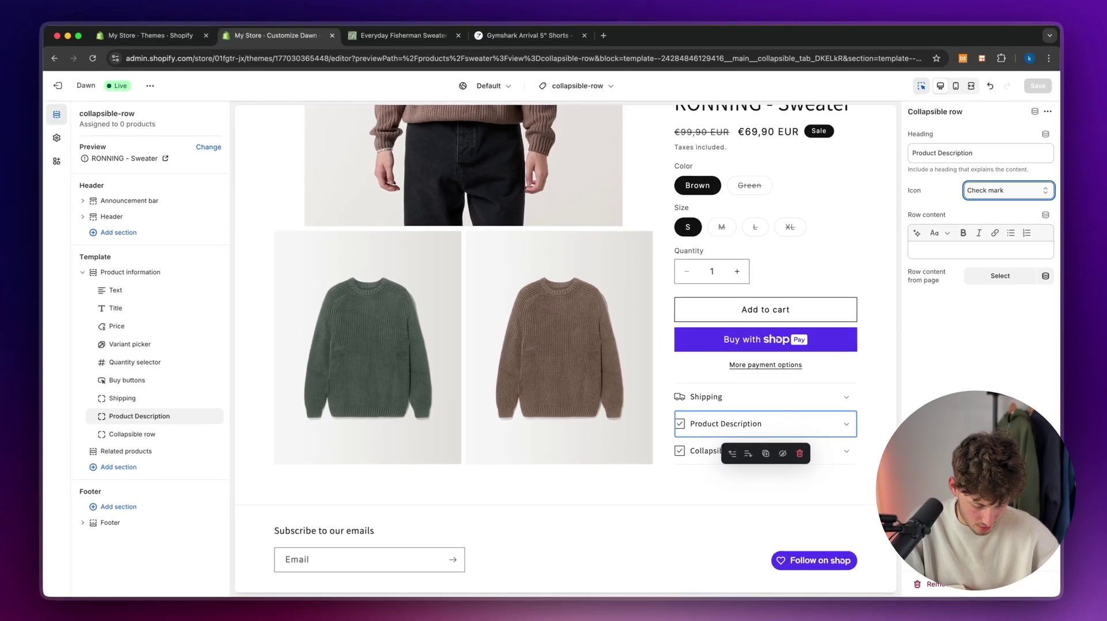
key(space)
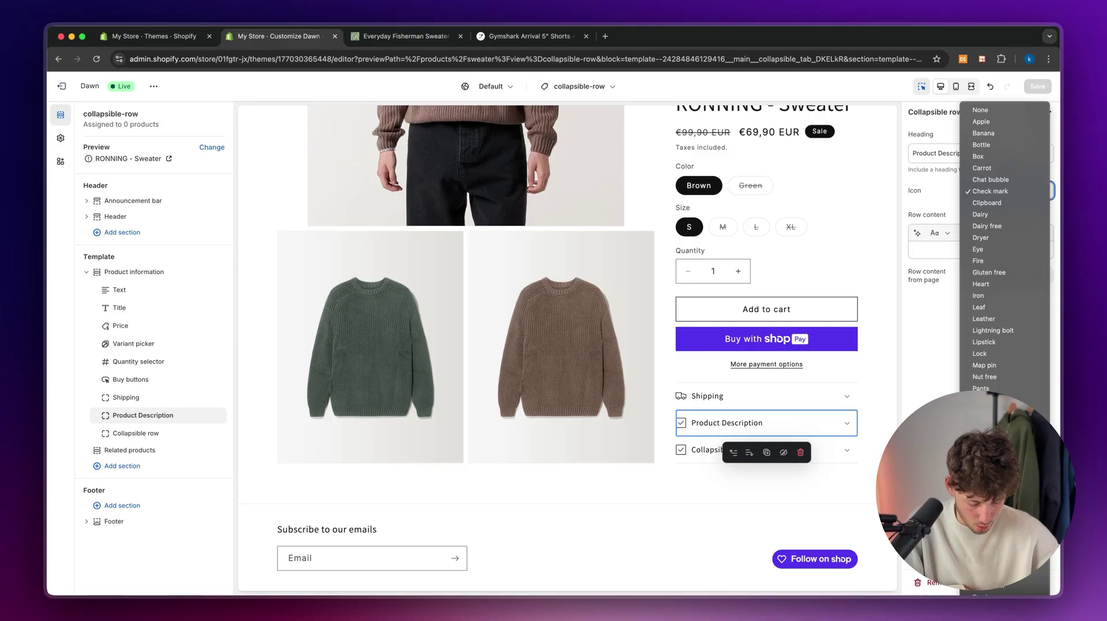
key(Escape)
click(845, 448)
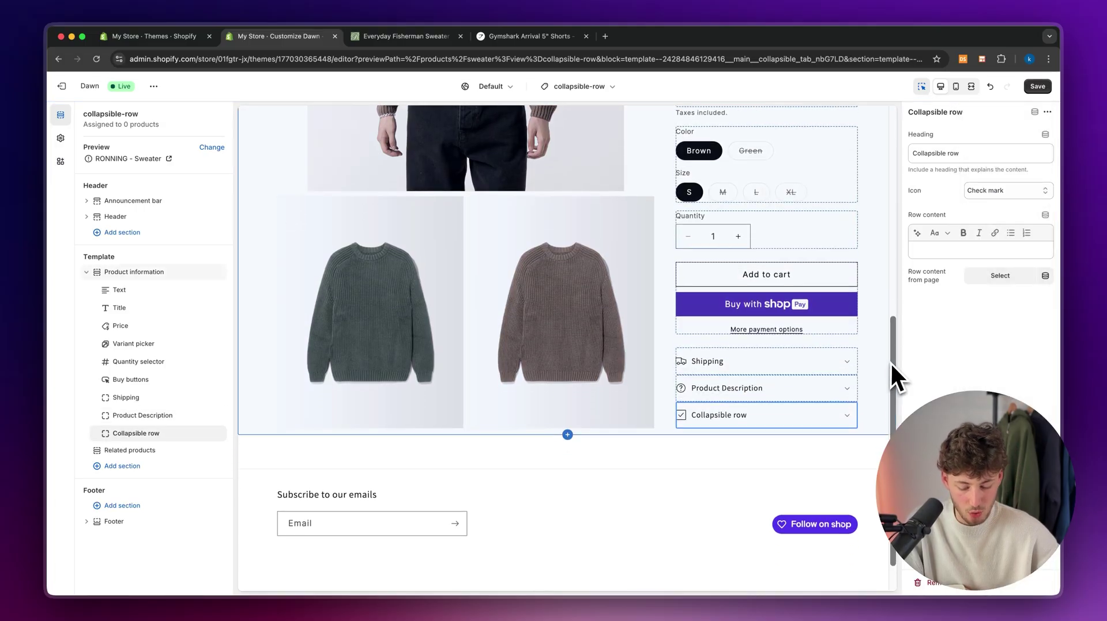
click(963, 154)
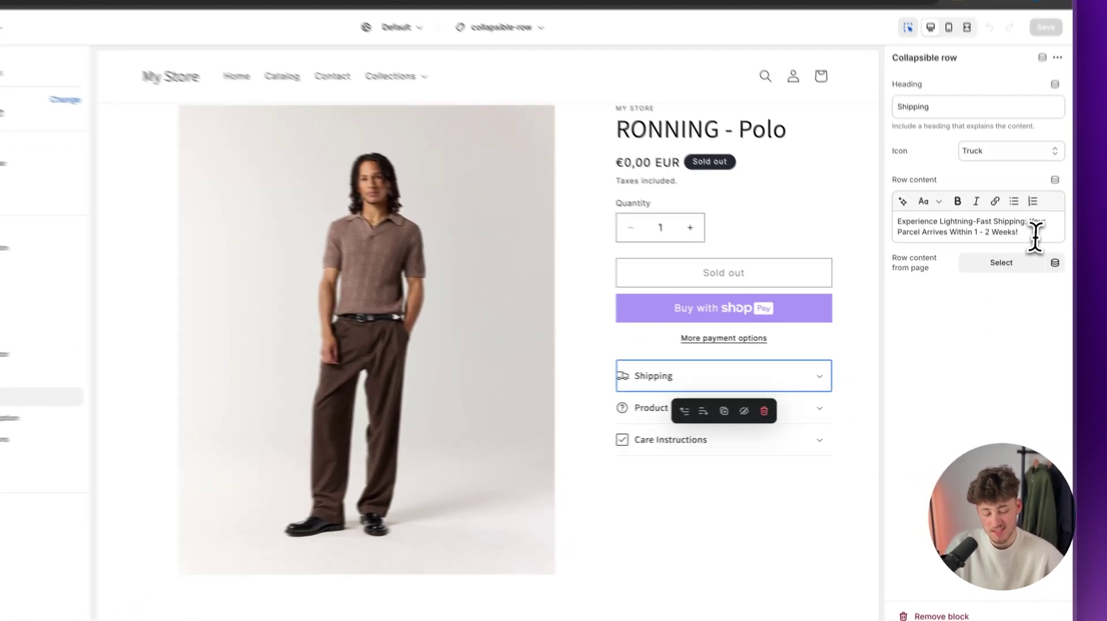
Inspect the Product Description and Care Instructions row settings in the preview
triple_click(1021, 258)
click(850, 472)
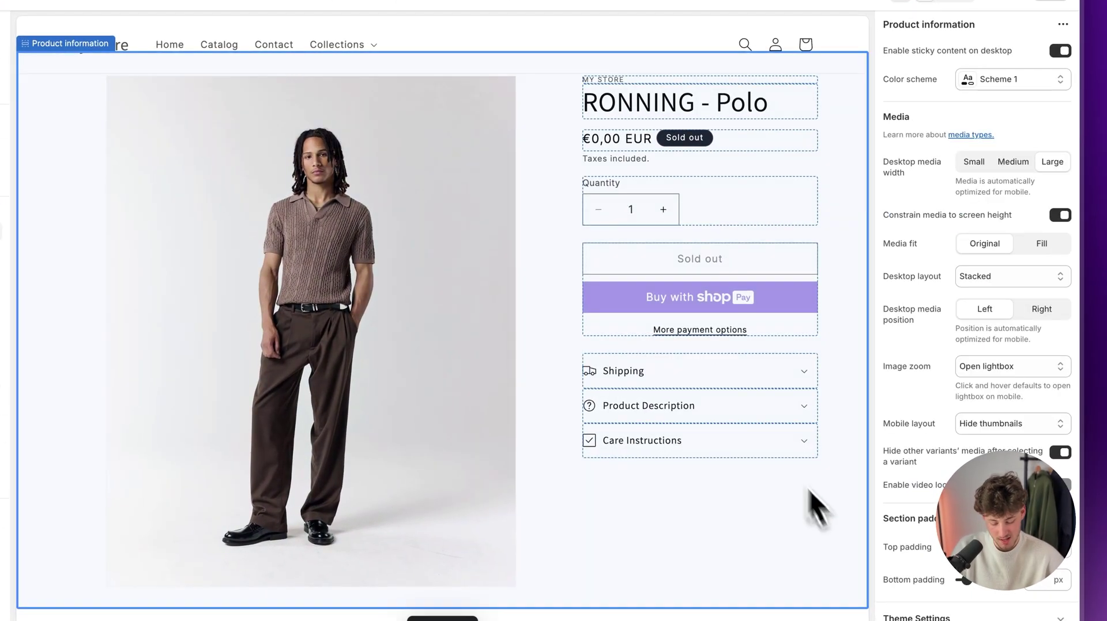
click(710, 405)
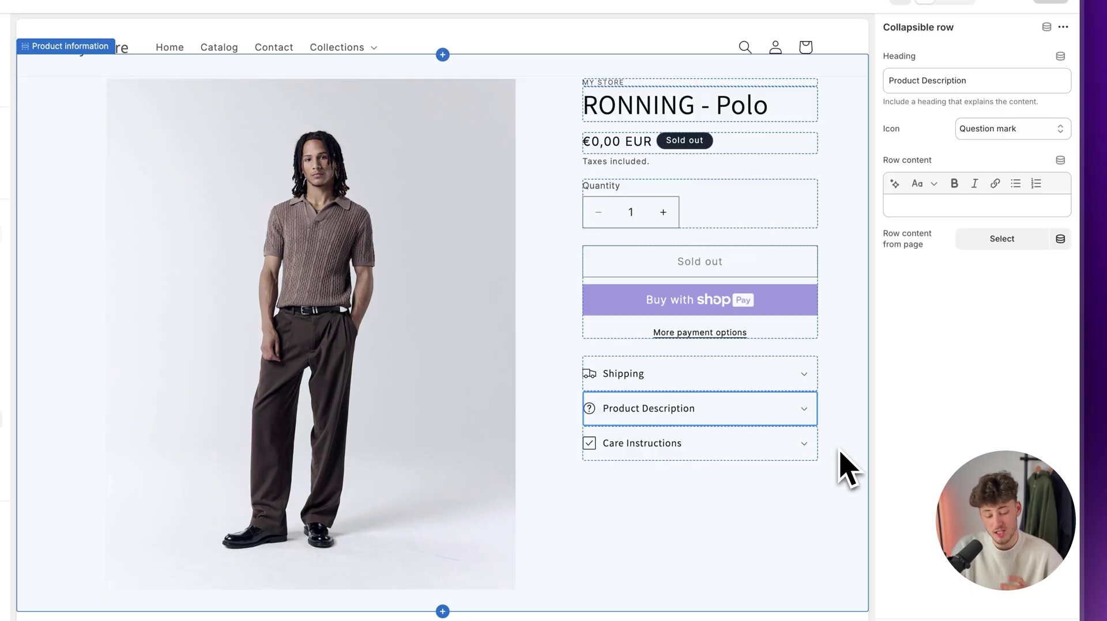
click(686, 445)
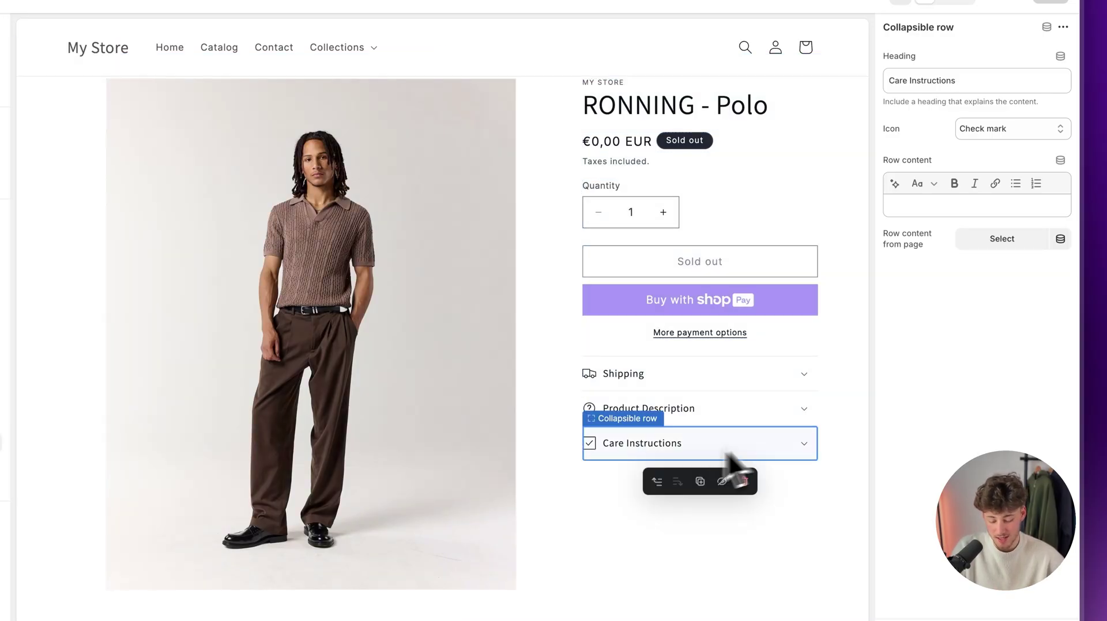
Recheck both rows, then switch to the General settings tab and move it first
click(684, 416)
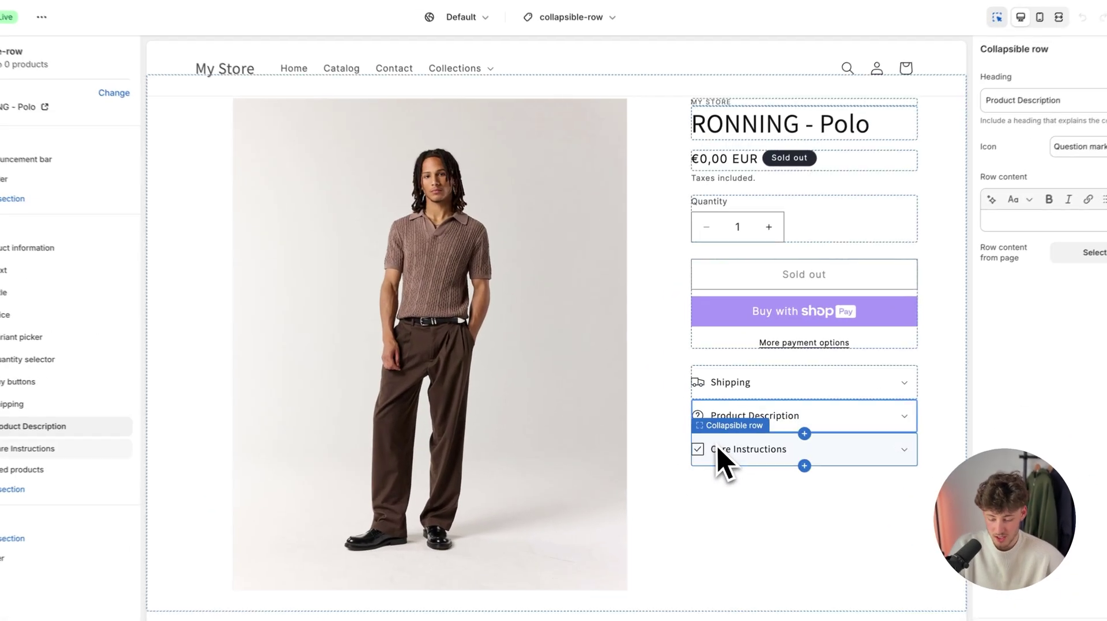
click(715, 436)
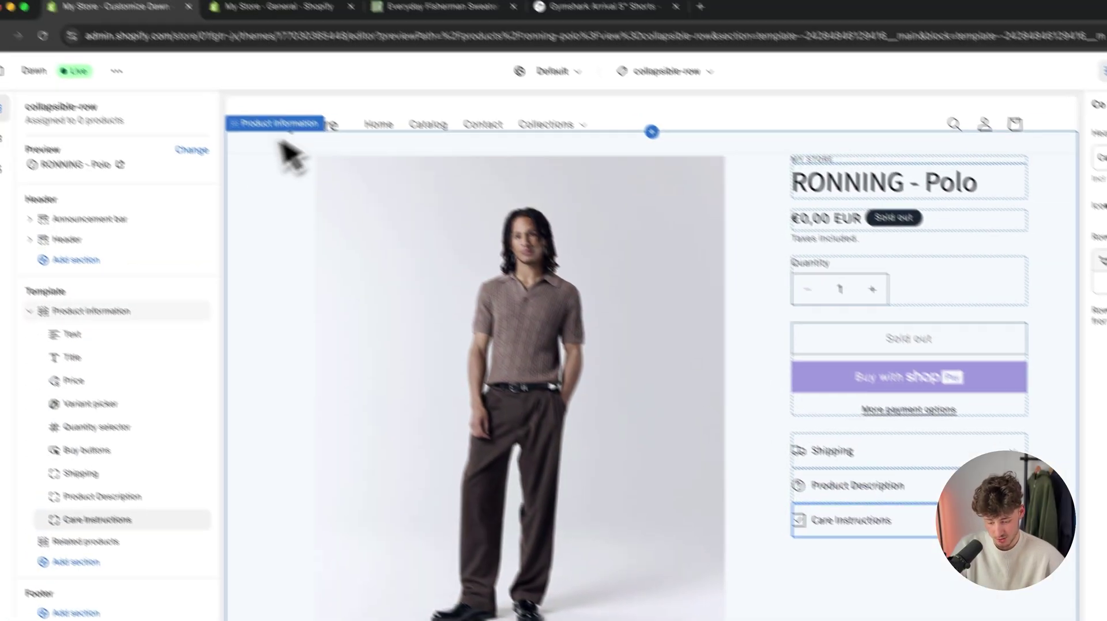
click(330, 49)
drag(338, 50, 185, 47)
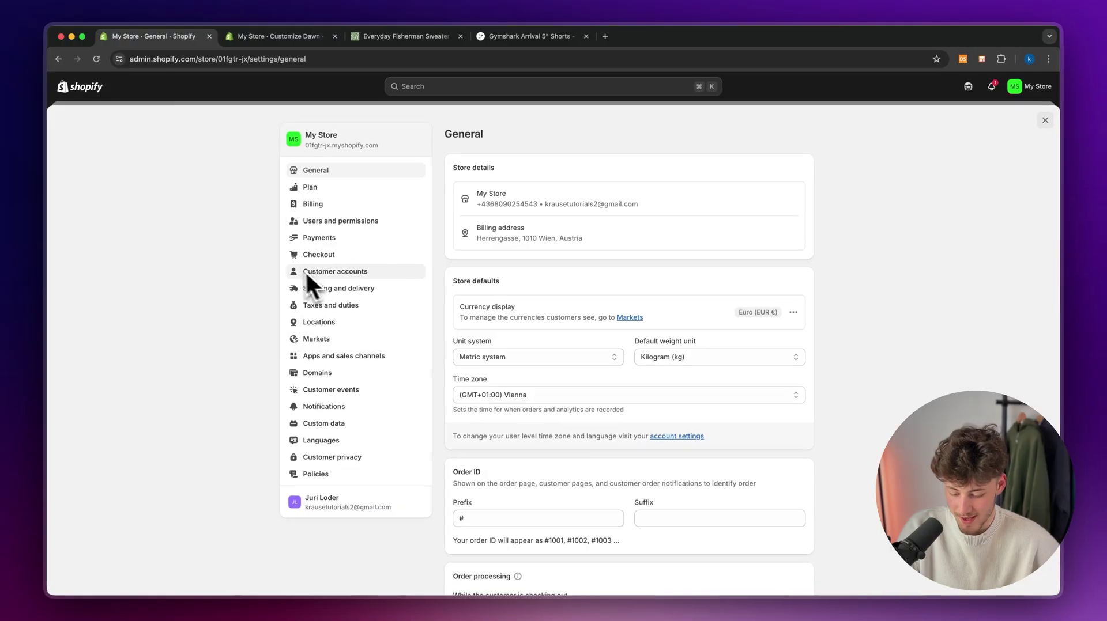
Start a new product metafield definition under Custom data named 'care instructions'
click(343, 424)
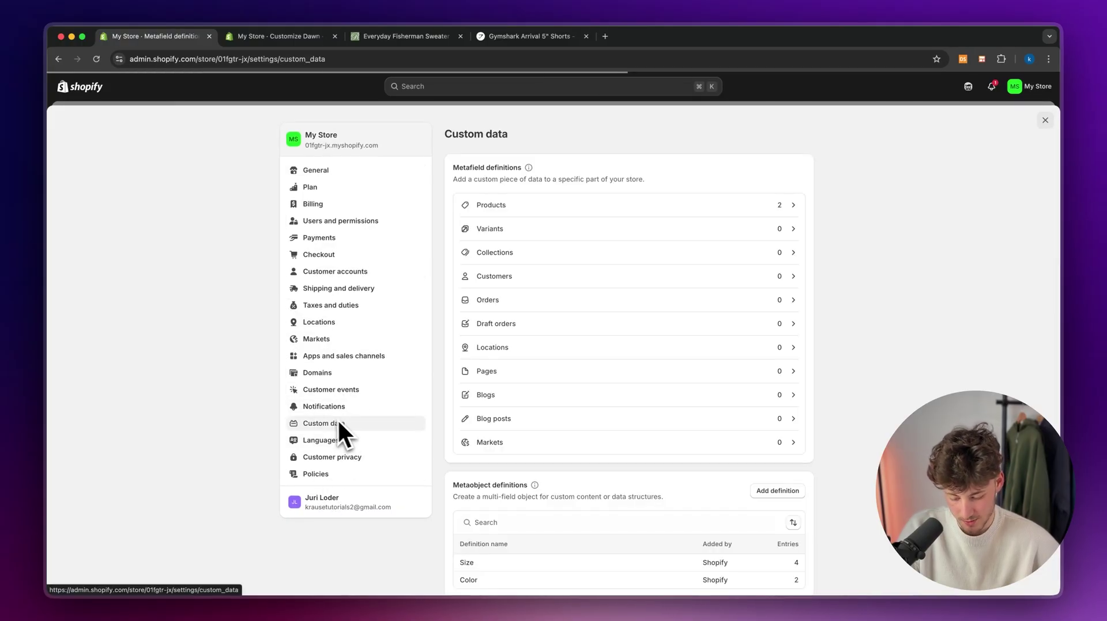
scroll(535, 302, down, 1)
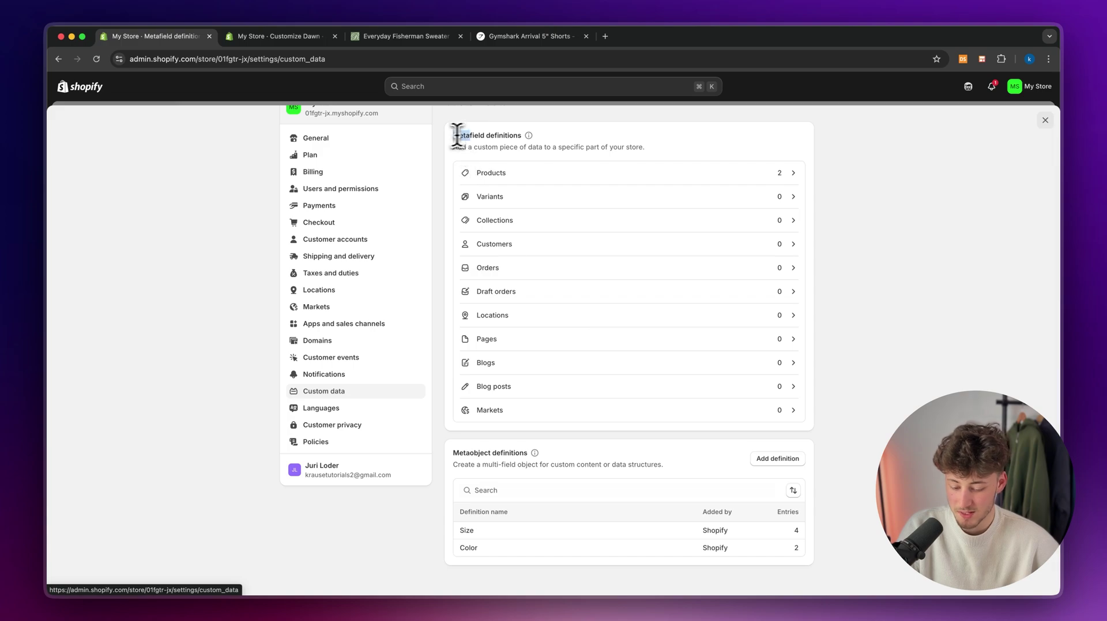
click(510, 173)
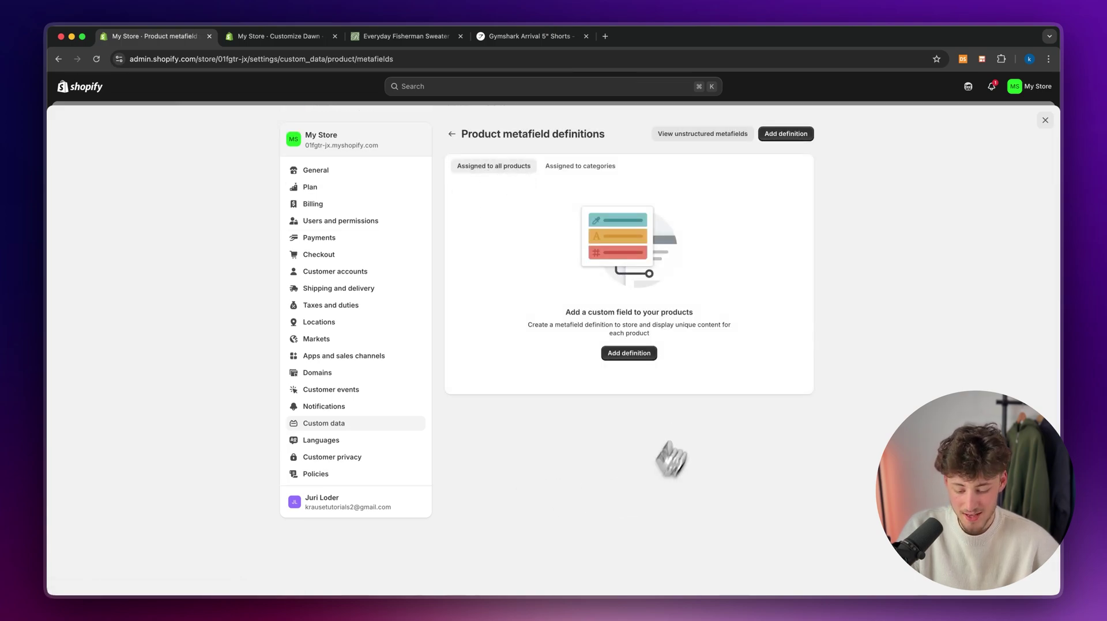
click(630, 353)
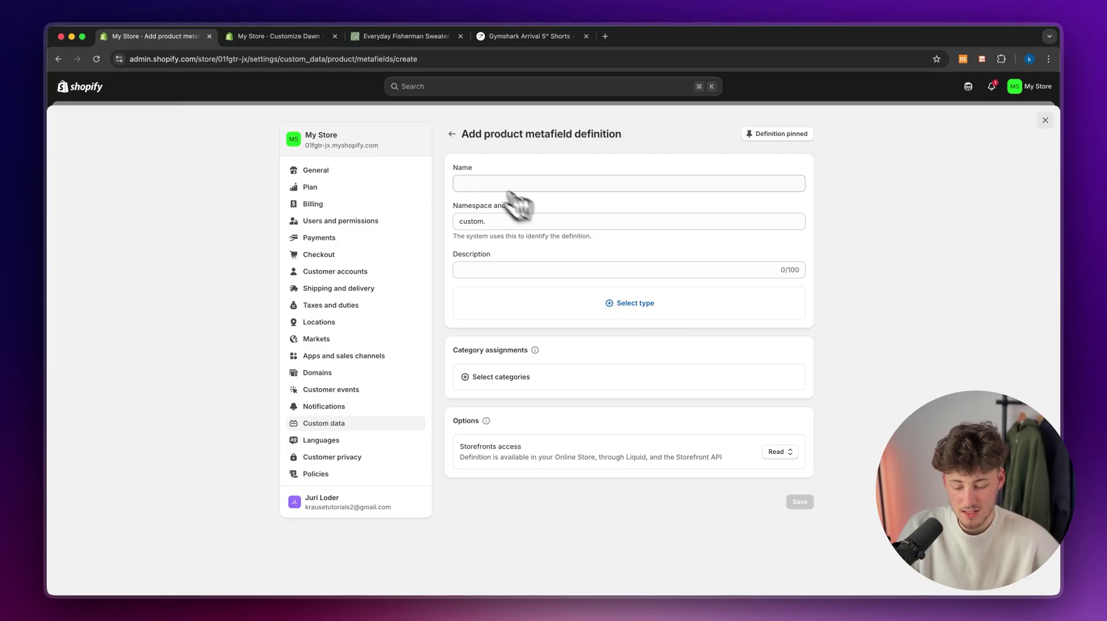
click(506, 186)
text(care )
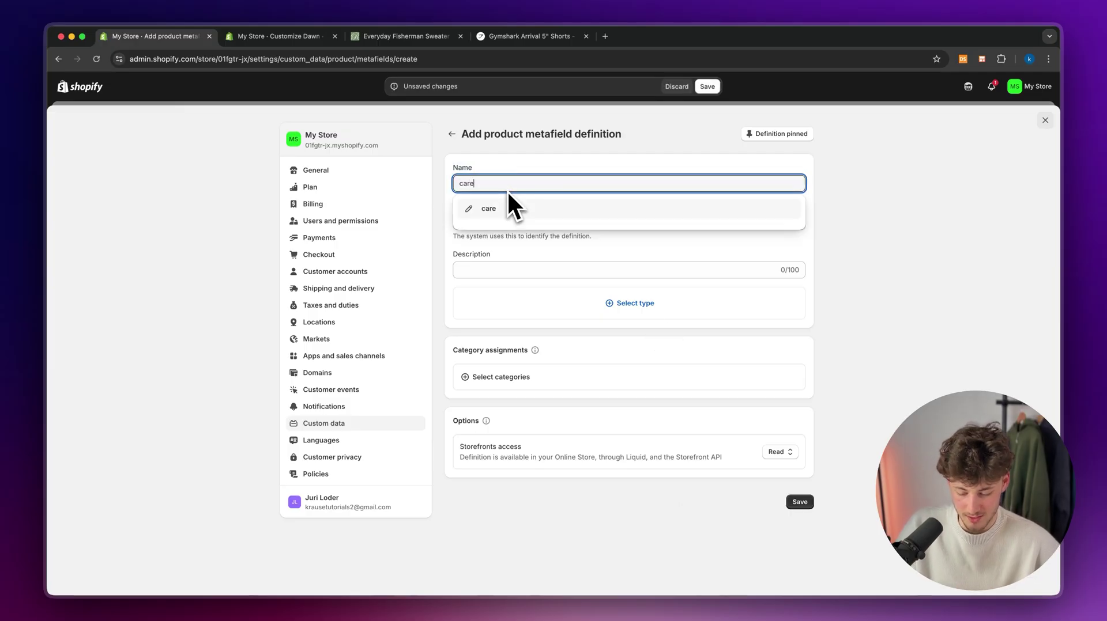
text(instructions)
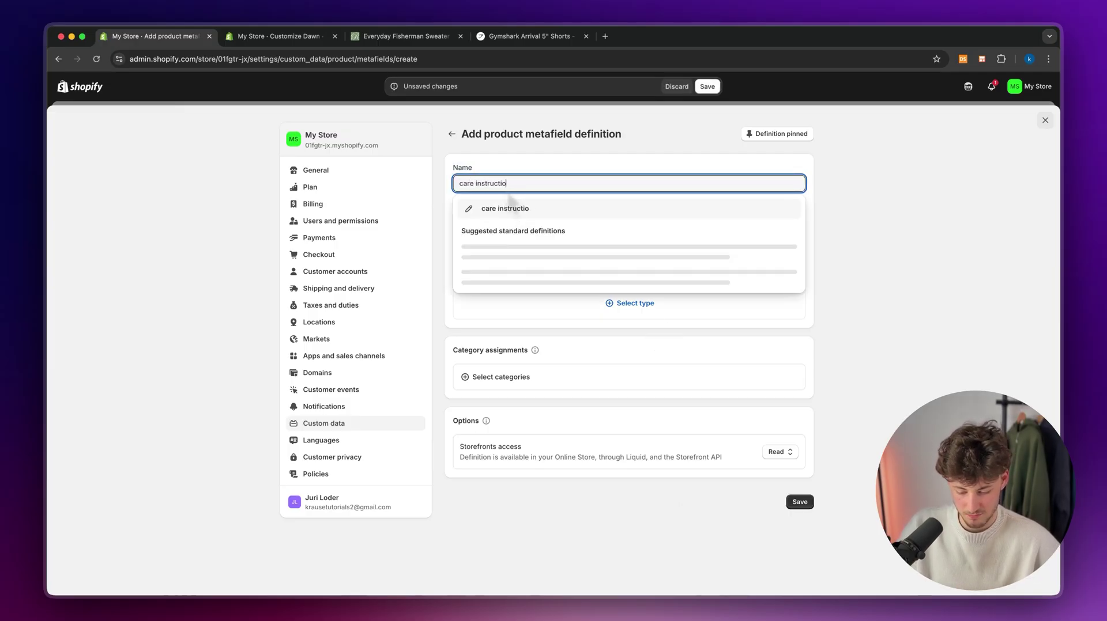
click(534, 208)
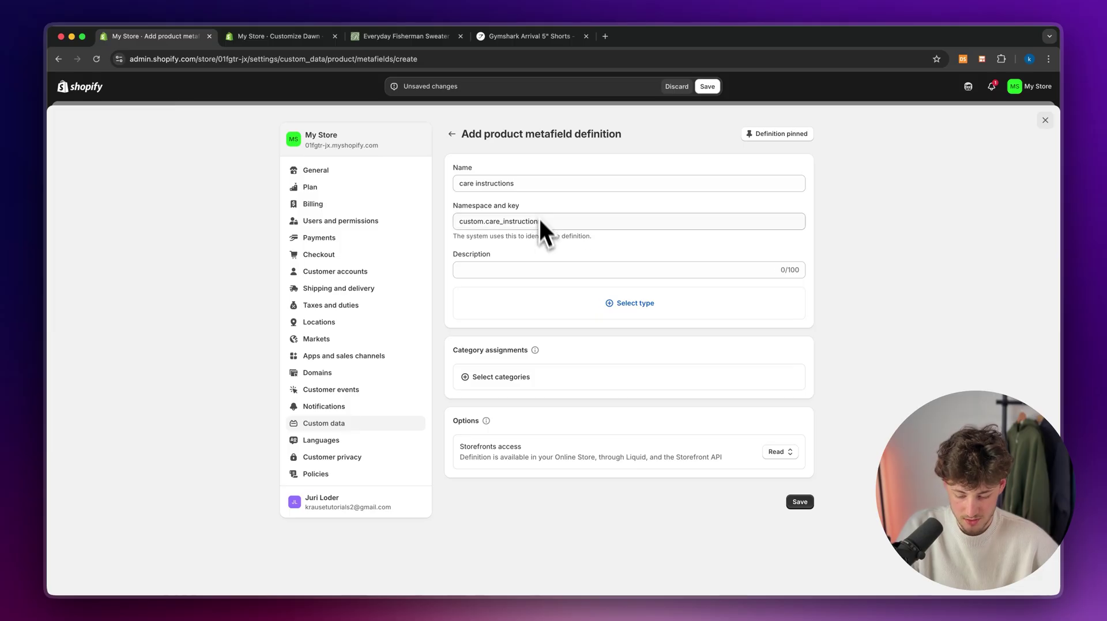
Set the definition's type to Multi-line text, leaving the category unassigned
click(600, 311)
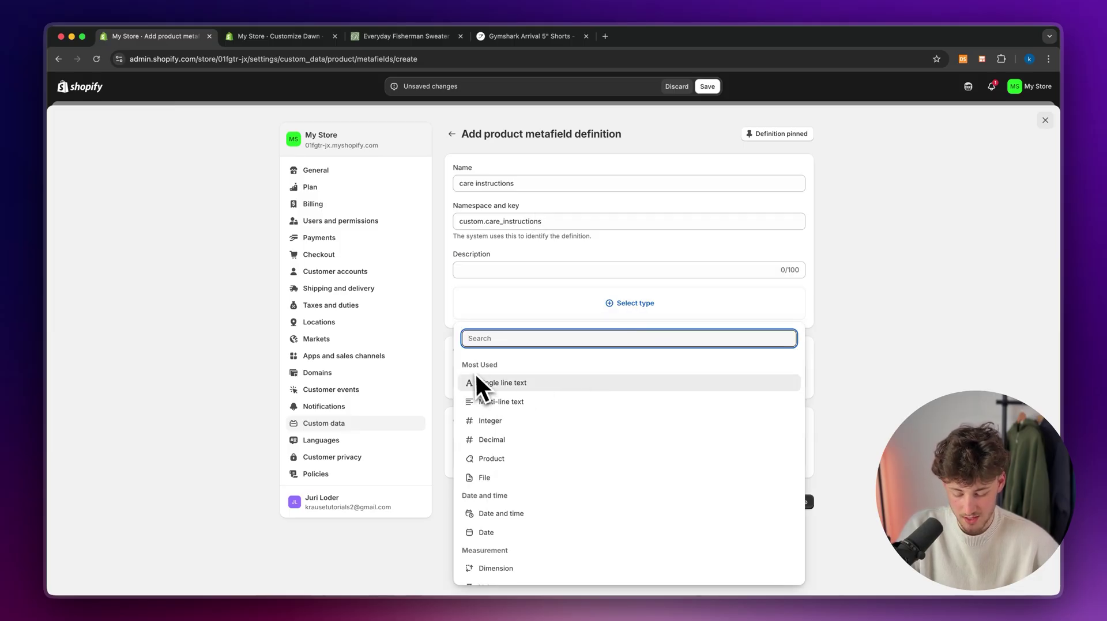
scroll(511, 404, down, 1)
click(512, 389)
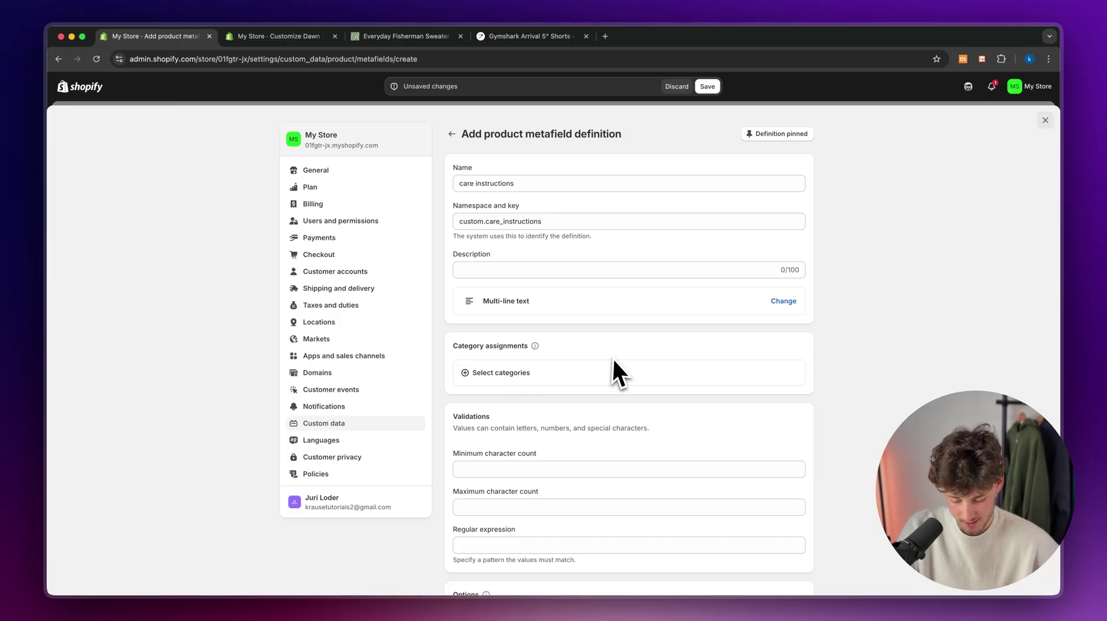
scroll(612, 358, down, 4)
click(530, 268)
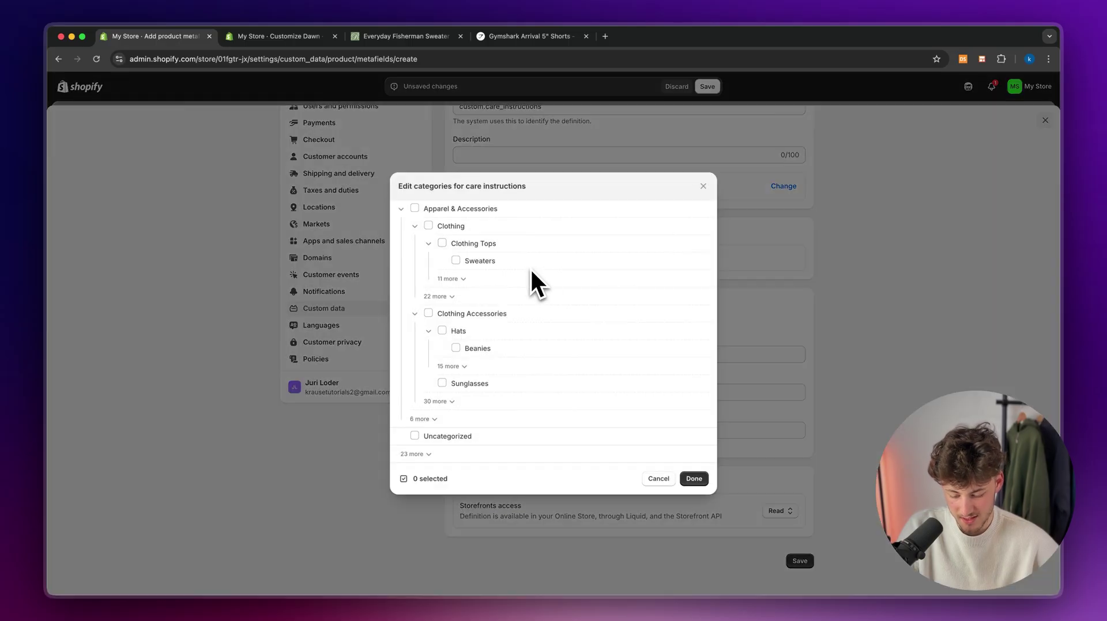
click(831, 346)
scroll(654, 369, down, 1)
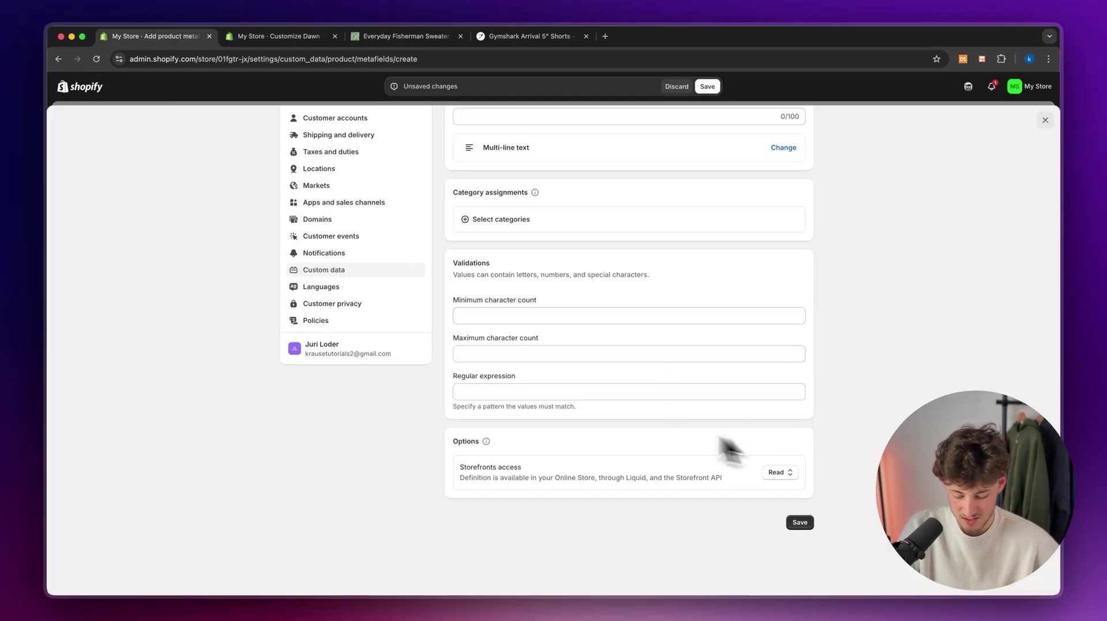
scroll(670, 427, down, 1)
drag(453, 225, 482, 224)
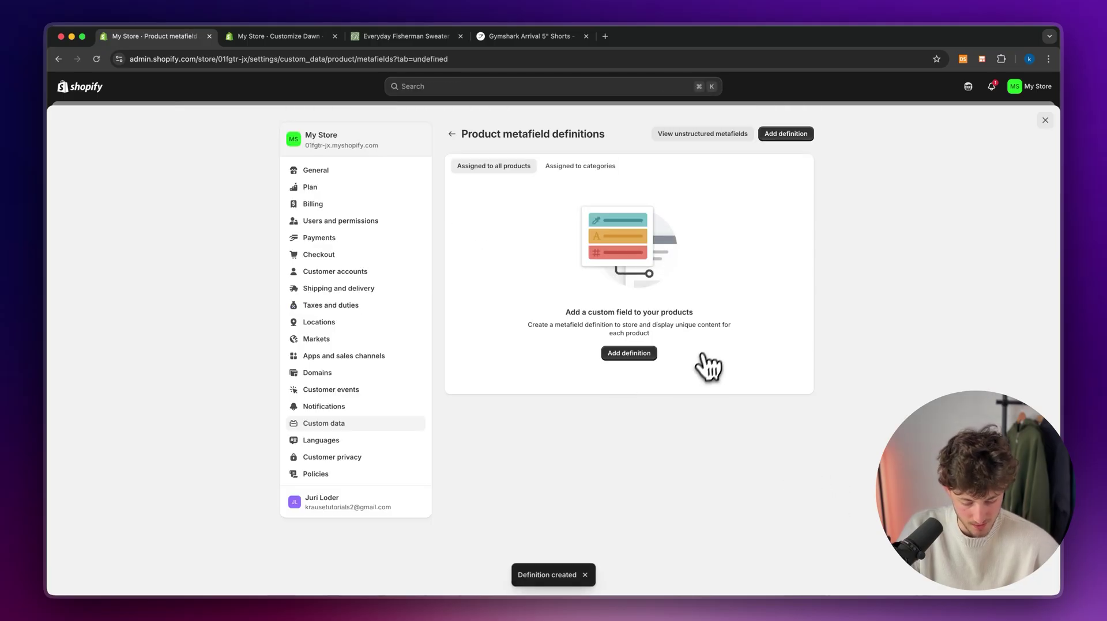
Close the store settings and open the RONNING - BELT product
click(1045, 121)
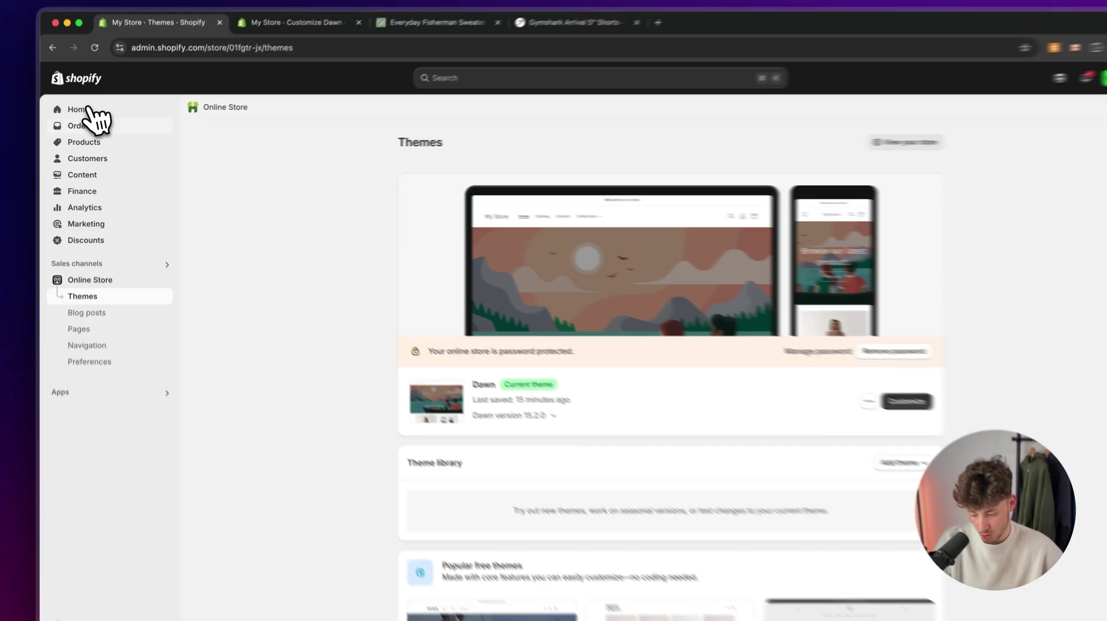
click(90, 144)
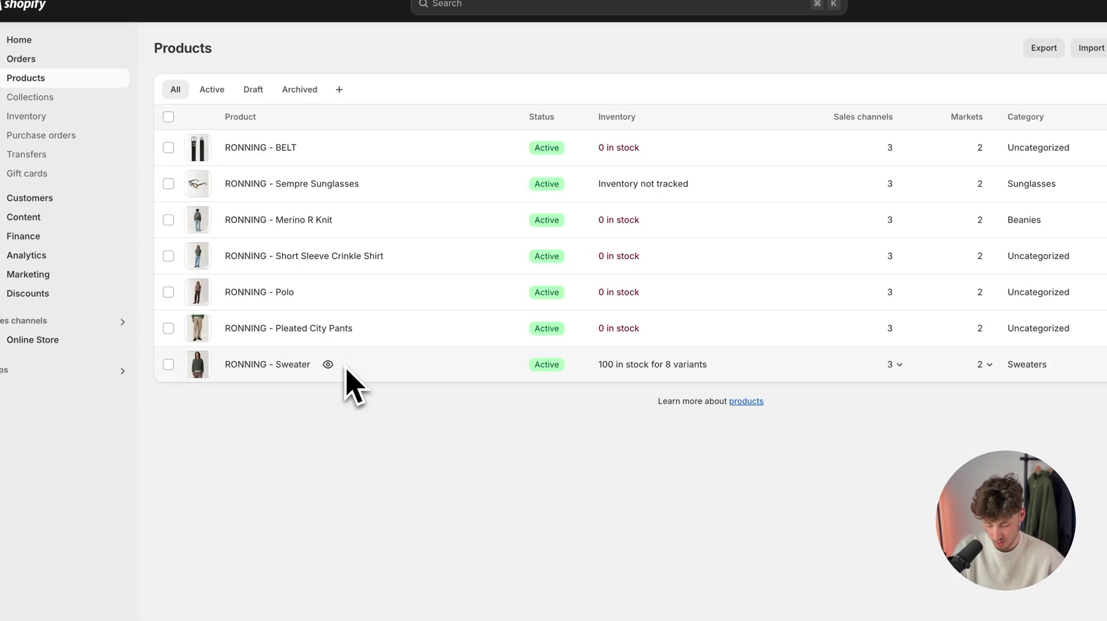
click(266, 151)
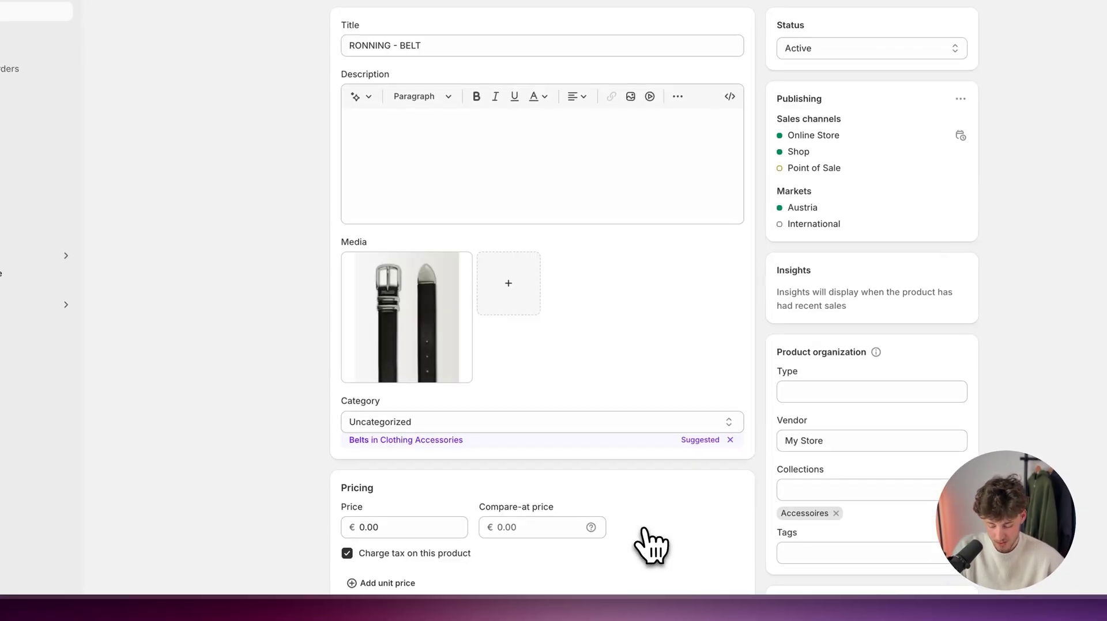
scroll(653, 547, down, 8)
scroll(651, 545, down, 7)
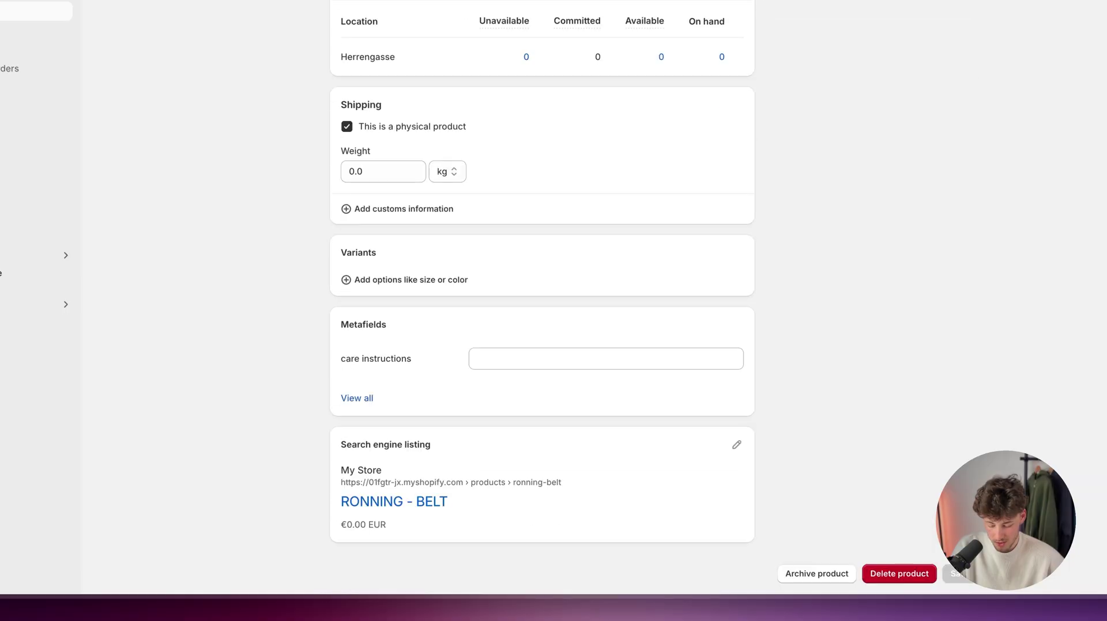
Enter 'this is a test' as the belt's care instructions and save
click(439, 360)
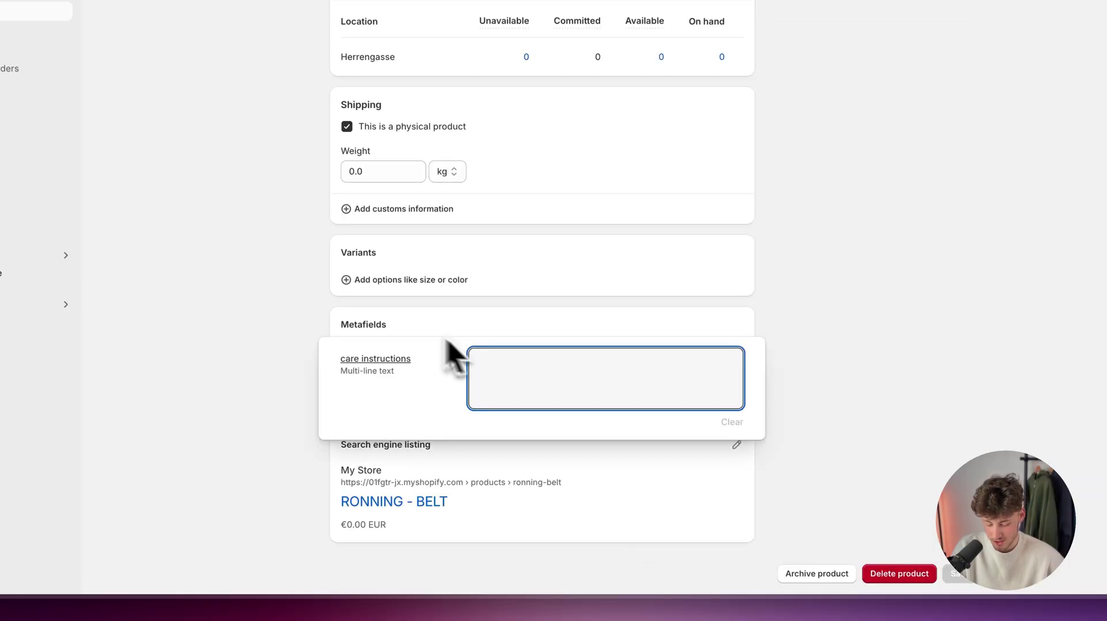
click(289, 319)
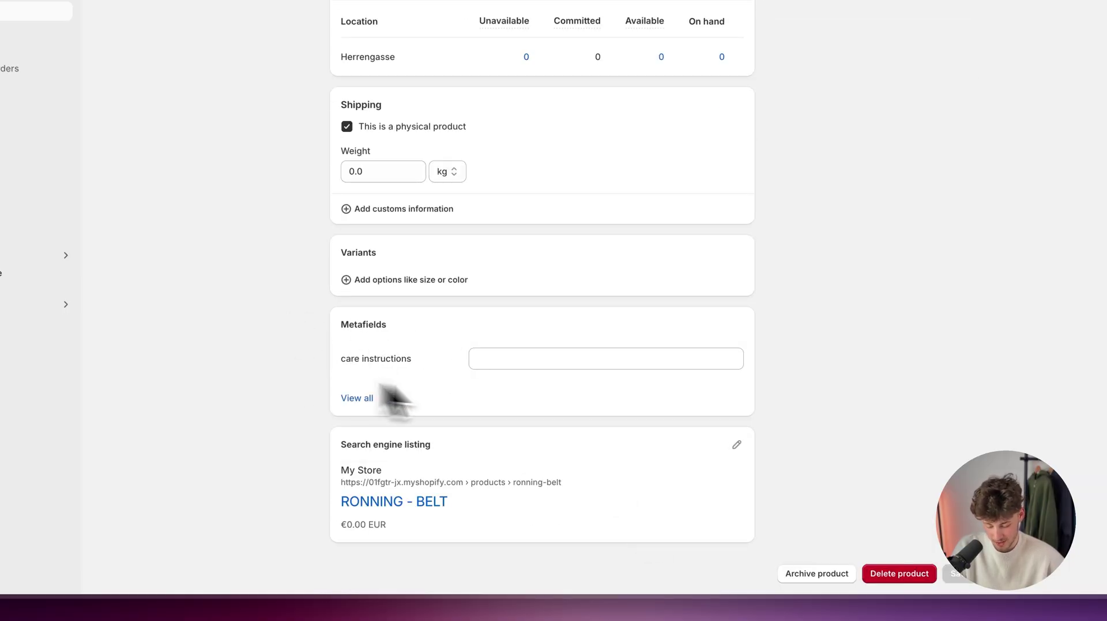
click(499, 363)
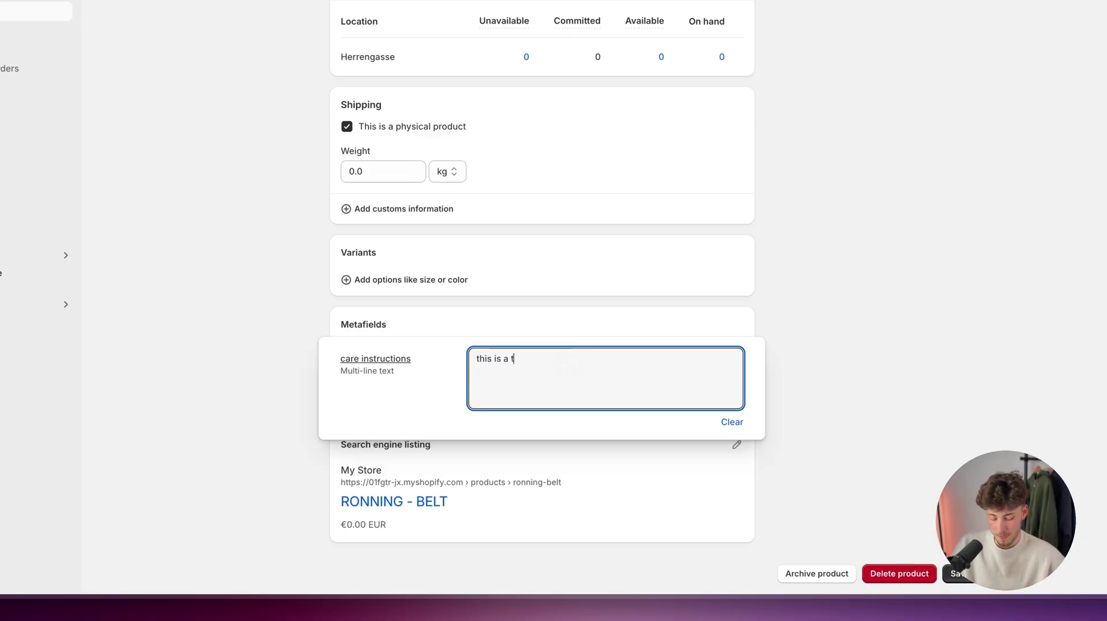
text(this is a test)
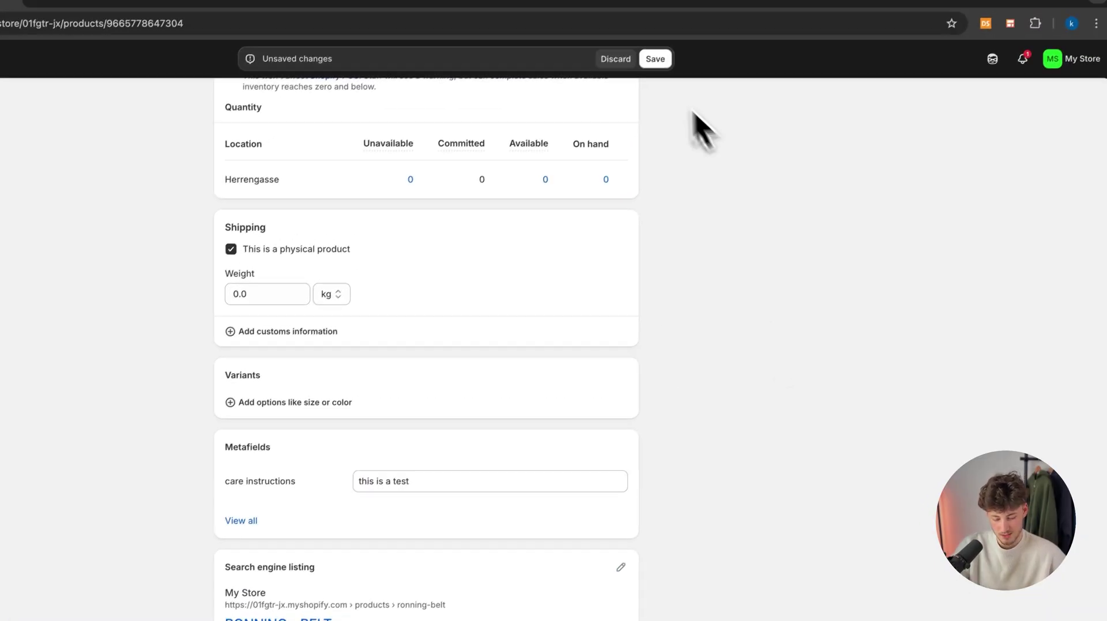
click(739, 82)
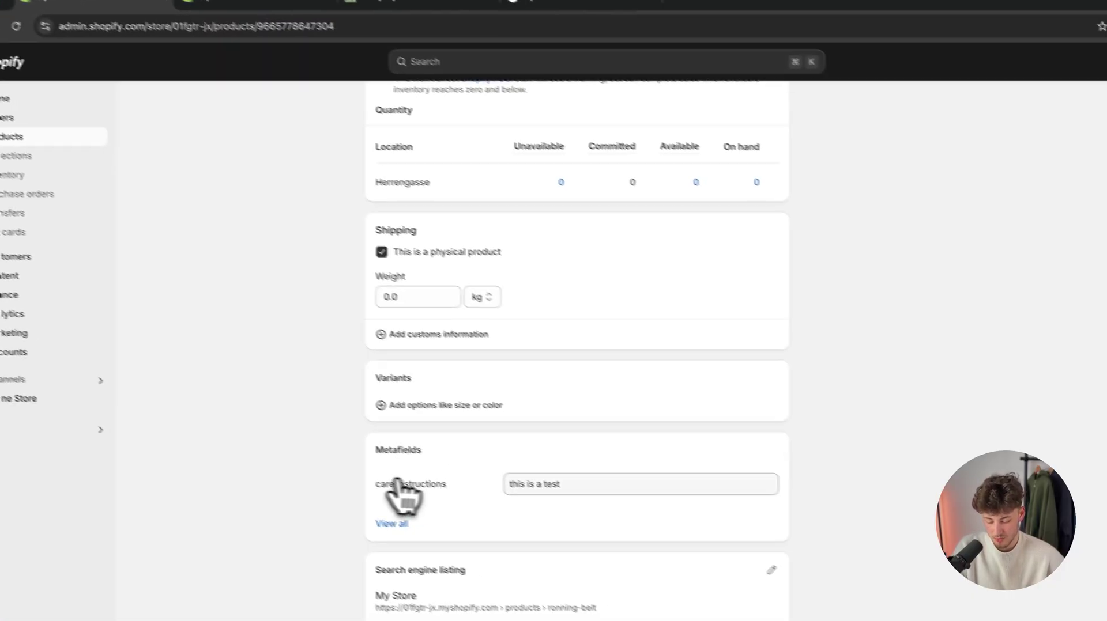
Give the belt an everyday-use description and save it
drag(448, 512, 505, 512)
scroll(309, 425, up, 10)
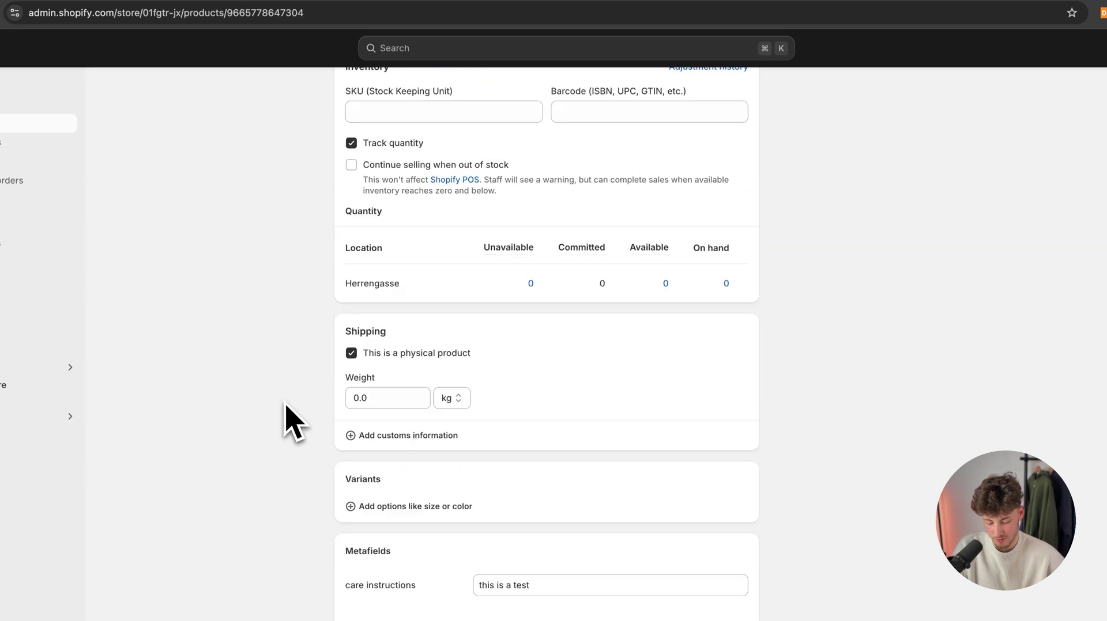
click(454, 311)
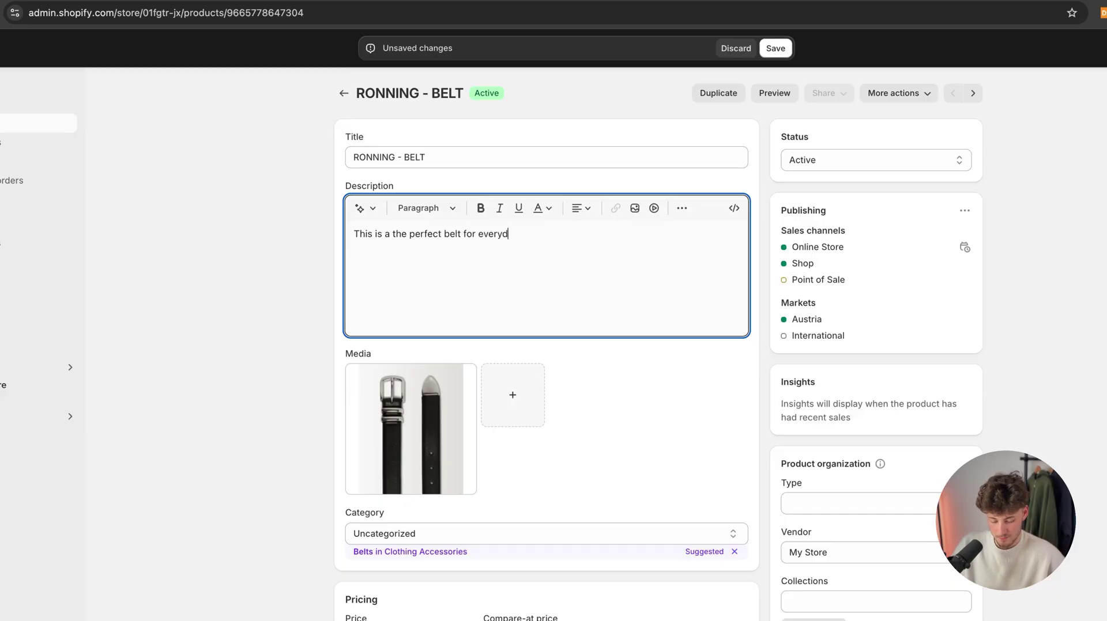
click(776, 47)
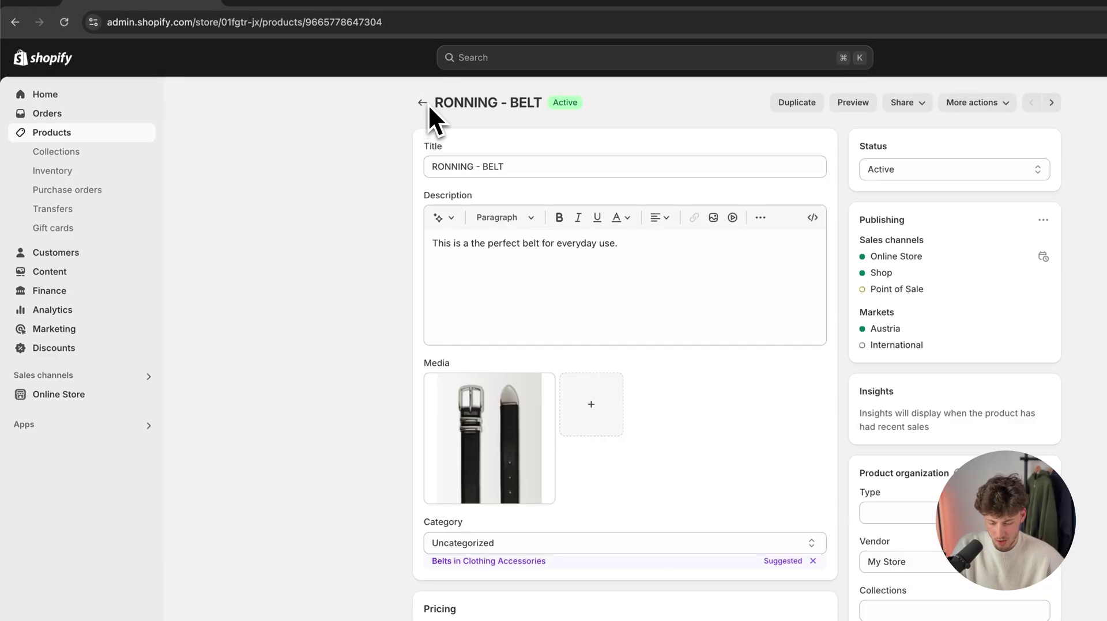
Fill RONNING - Sweater's care instructions with 'Care Instructions: 31 23 3223' and save
click(422, 103)
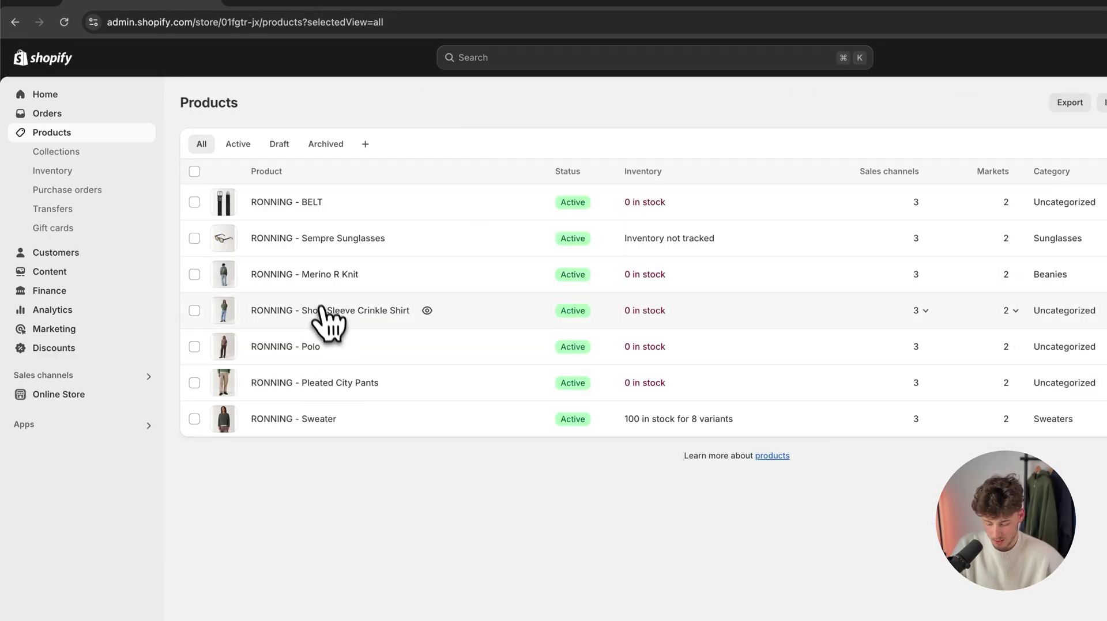
click(314, 421)
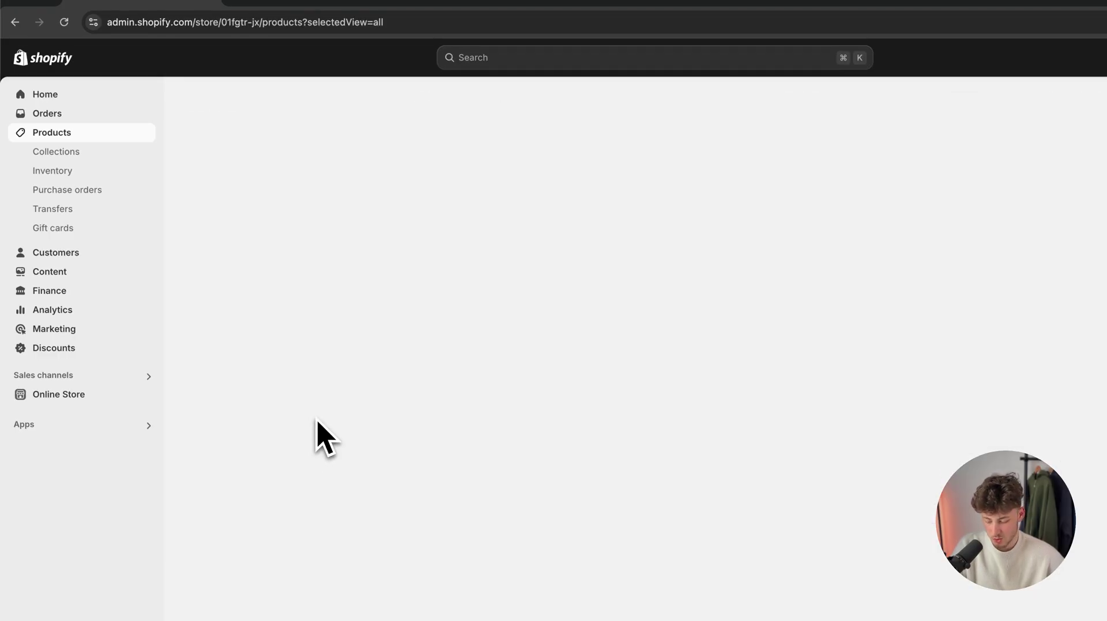
scroll(543, 568, down, 10)
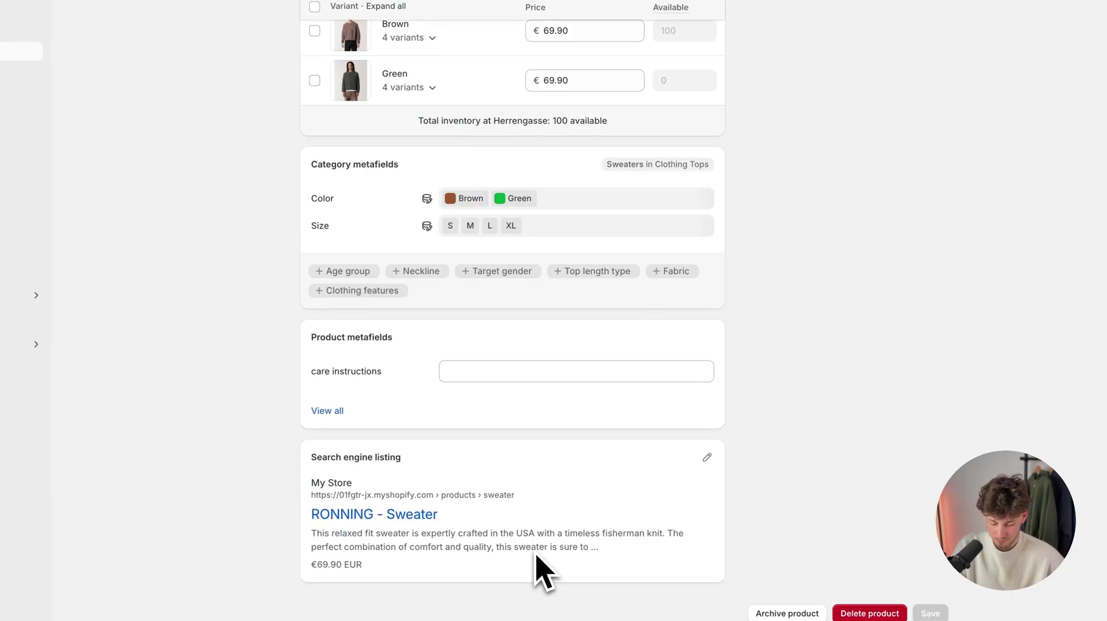
scroll(542, 325, up, 1)
click(497, 403)
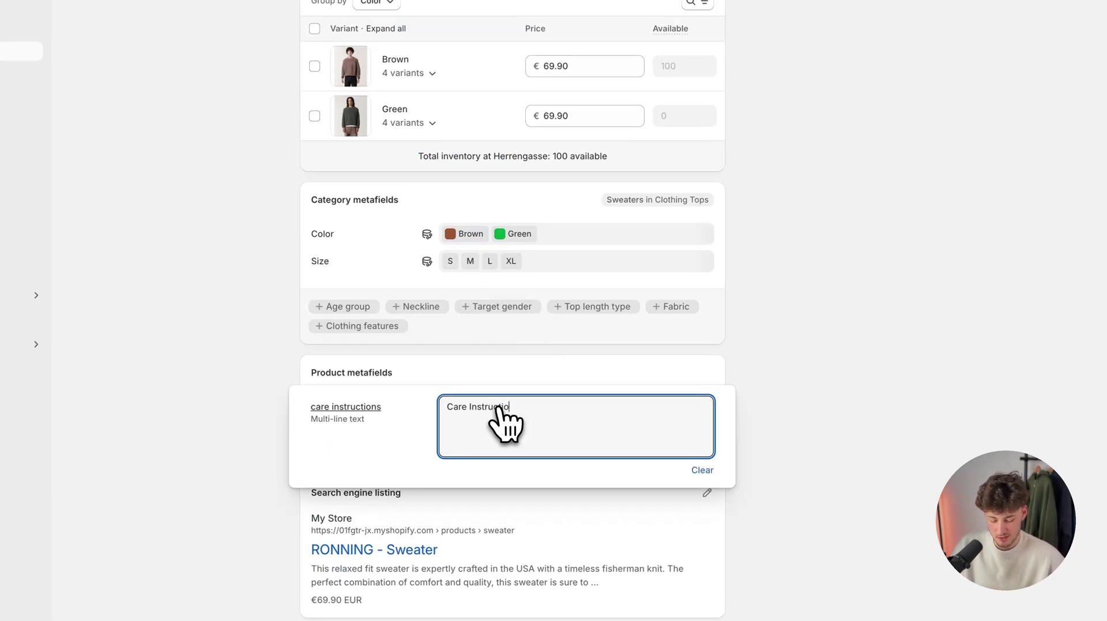
click(759, 431)
click(755, 106)
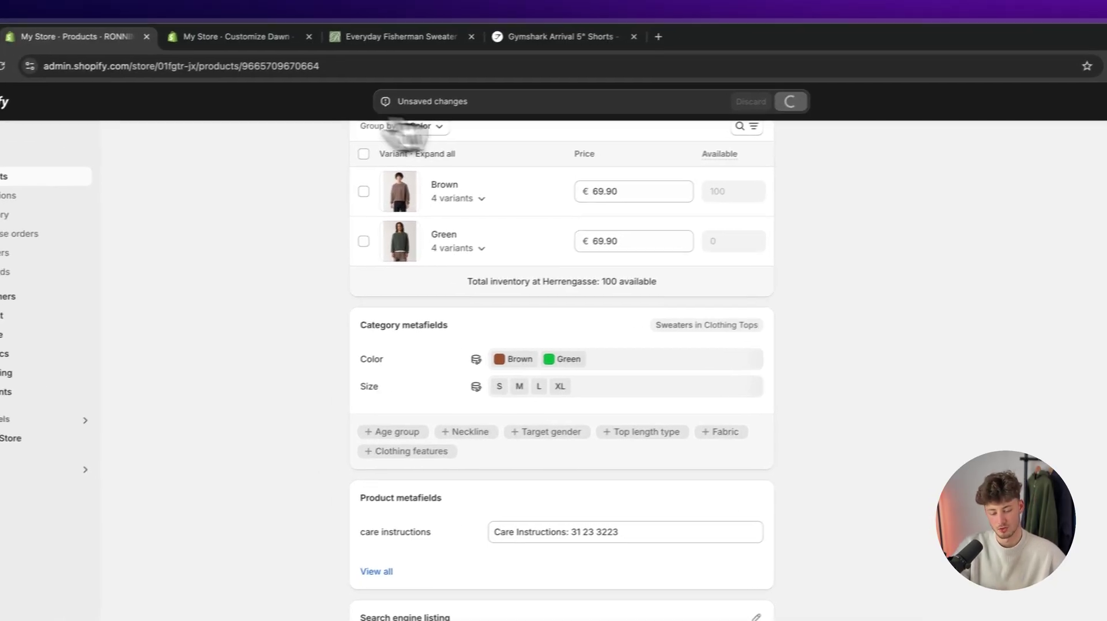
Return to the theme customizer and preview the template with RONNING - Sweater
click(230, 39)
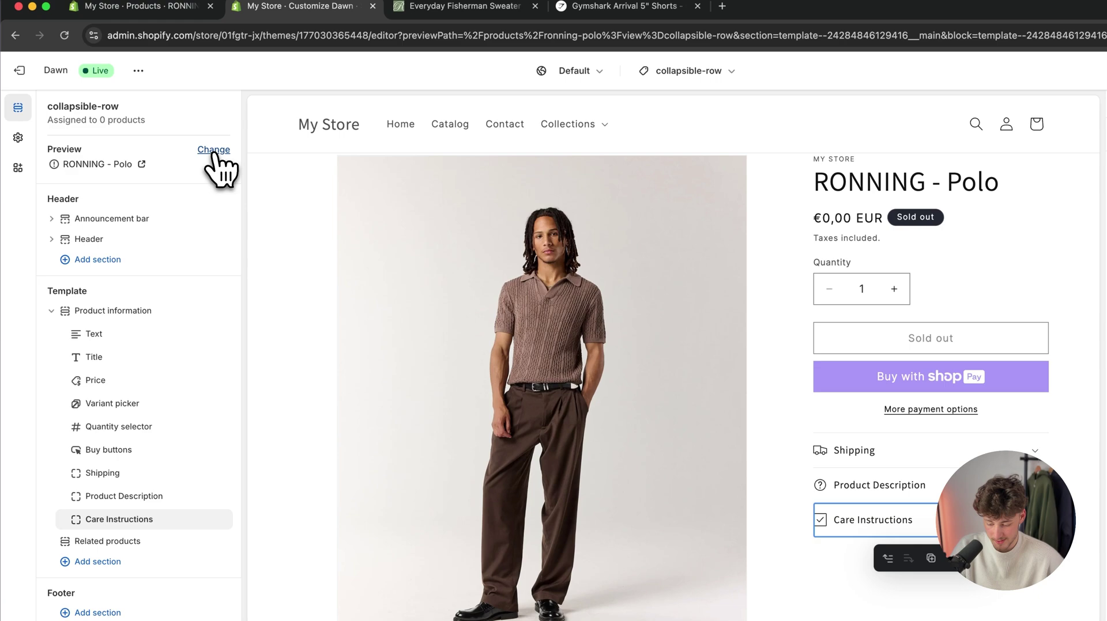
click(173, 178)
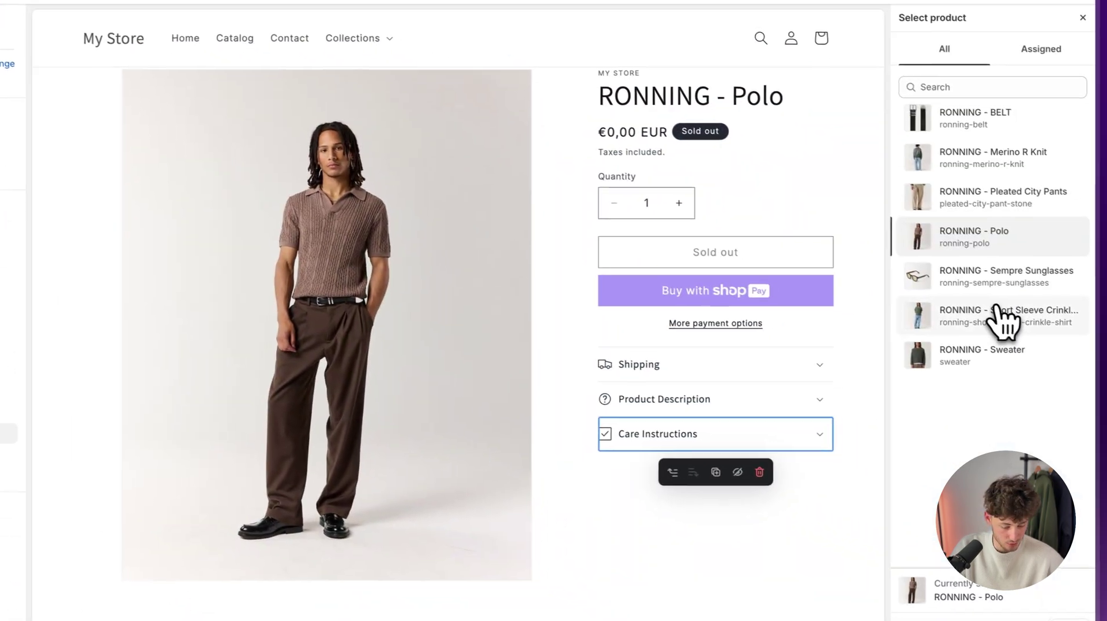
click(993, 354)
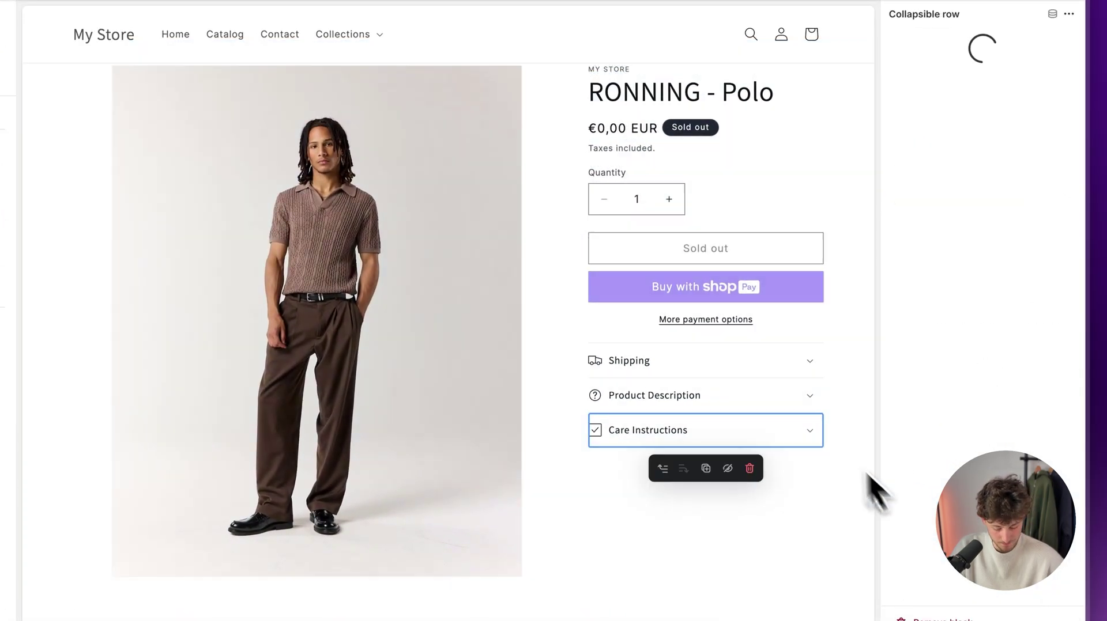
scroll(728, 441, down, 2)
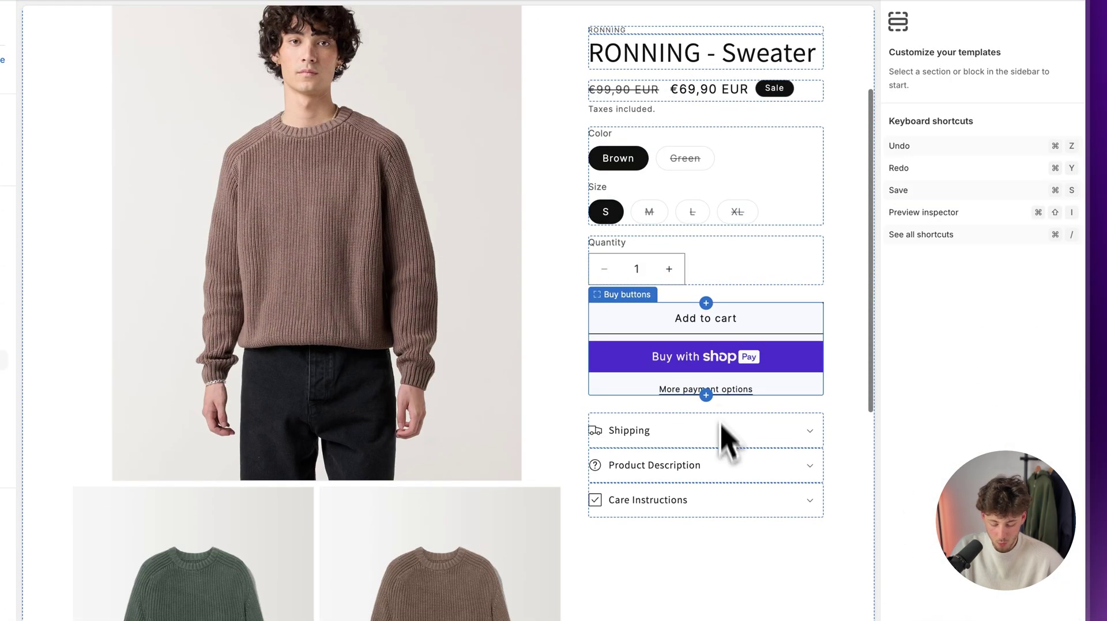
Bind the Care Instructions row content to Template > Product > care instructions metafield
click(781, 432)
click(796, 510)
scroll(790, 517, down, 2)
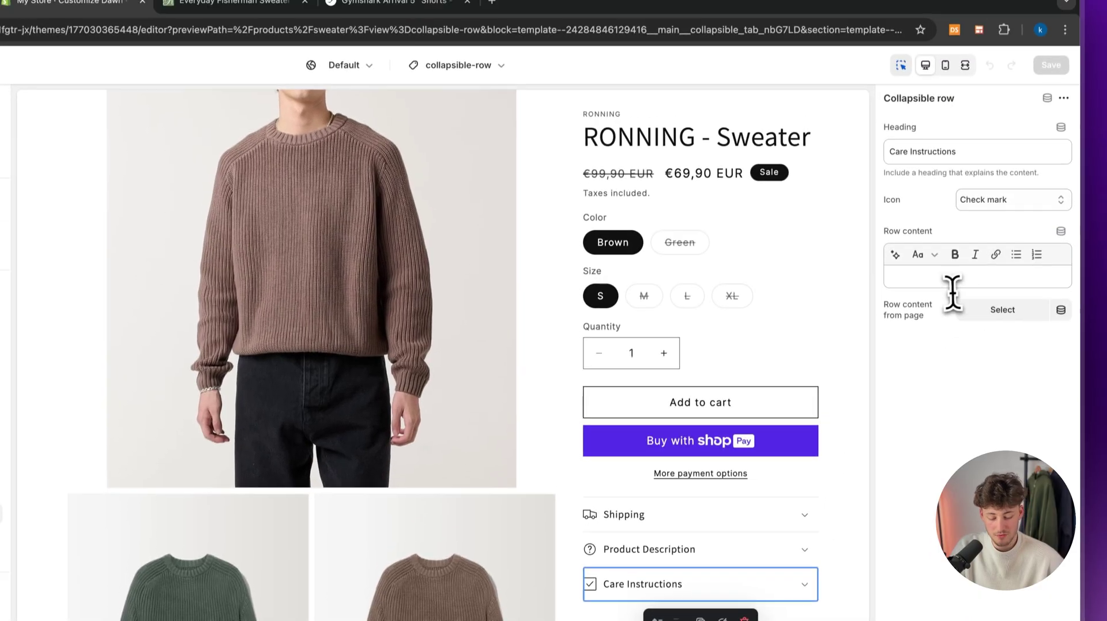
click(957, 209)
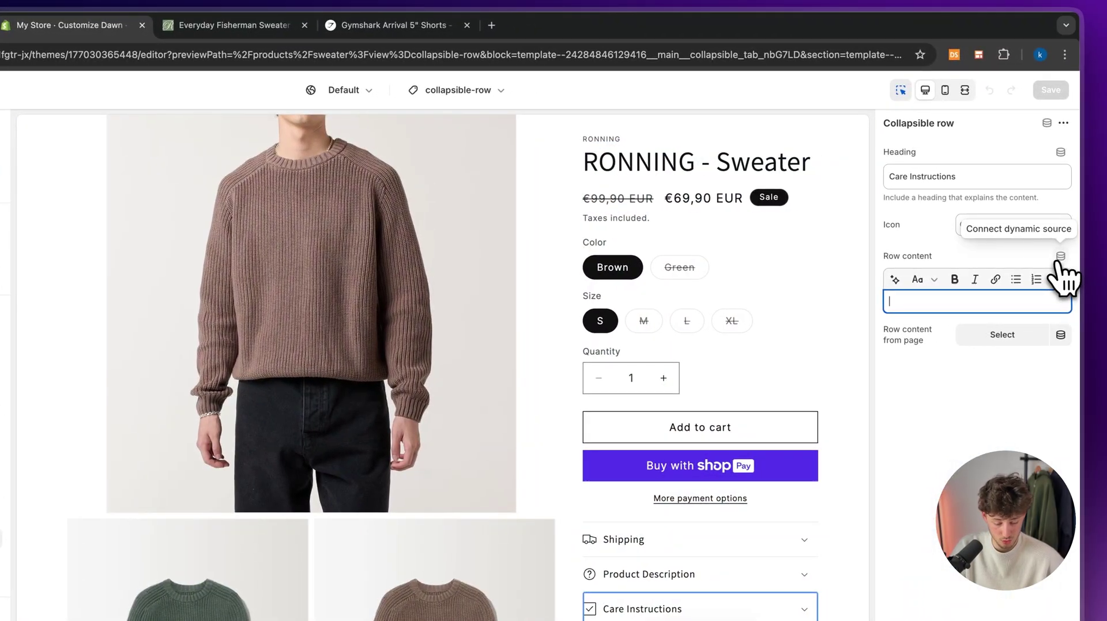
click(1060, 256)
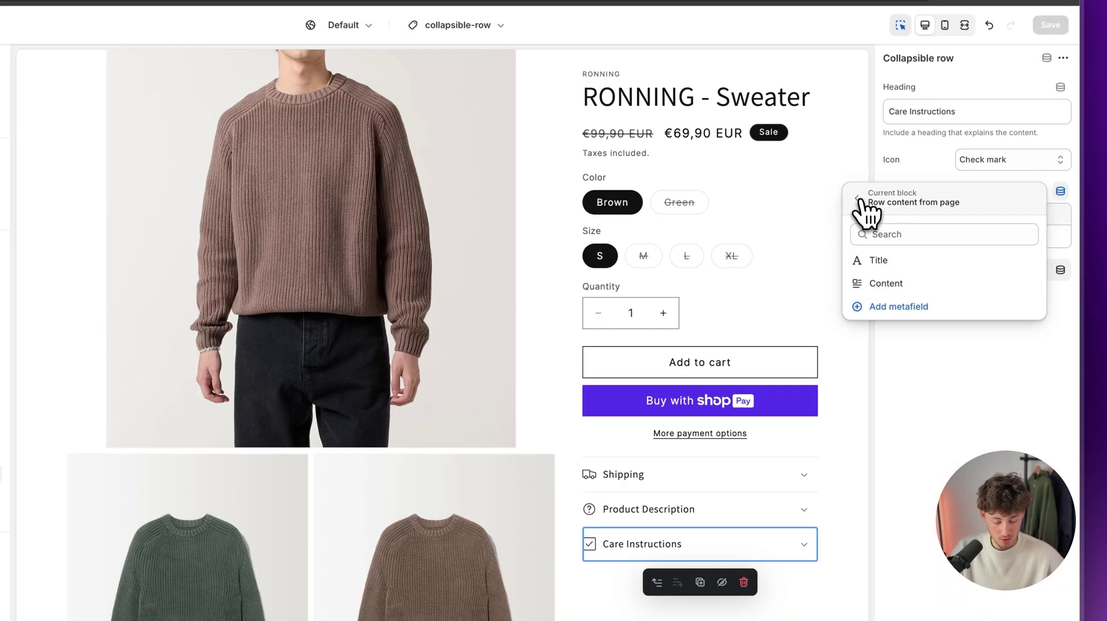
click(858, 199)
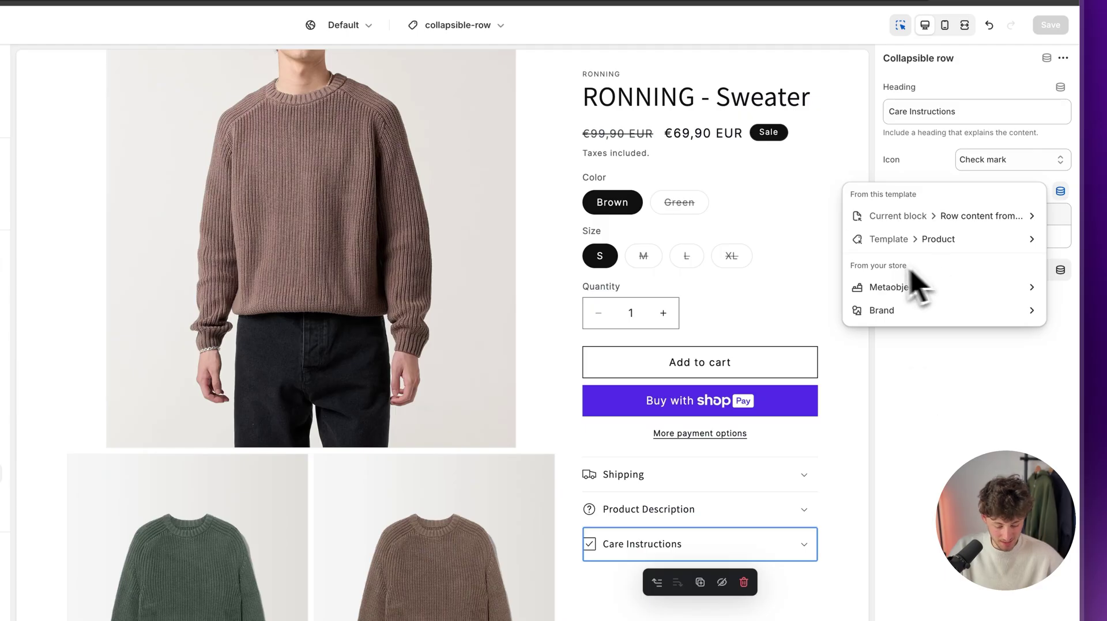
click(986, 242)
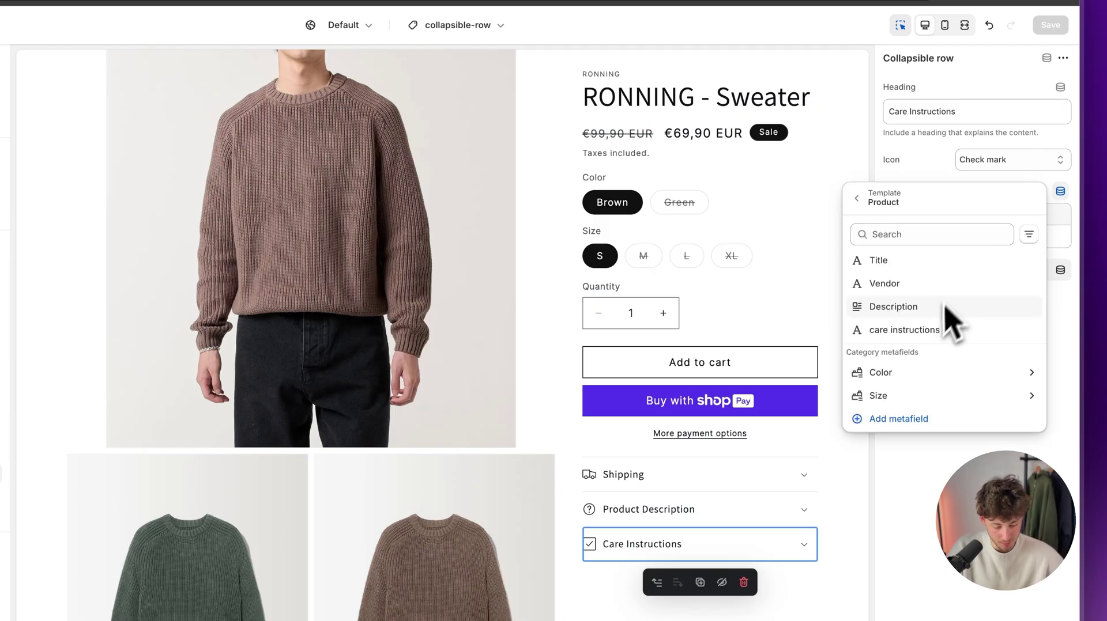
click(920, 332)
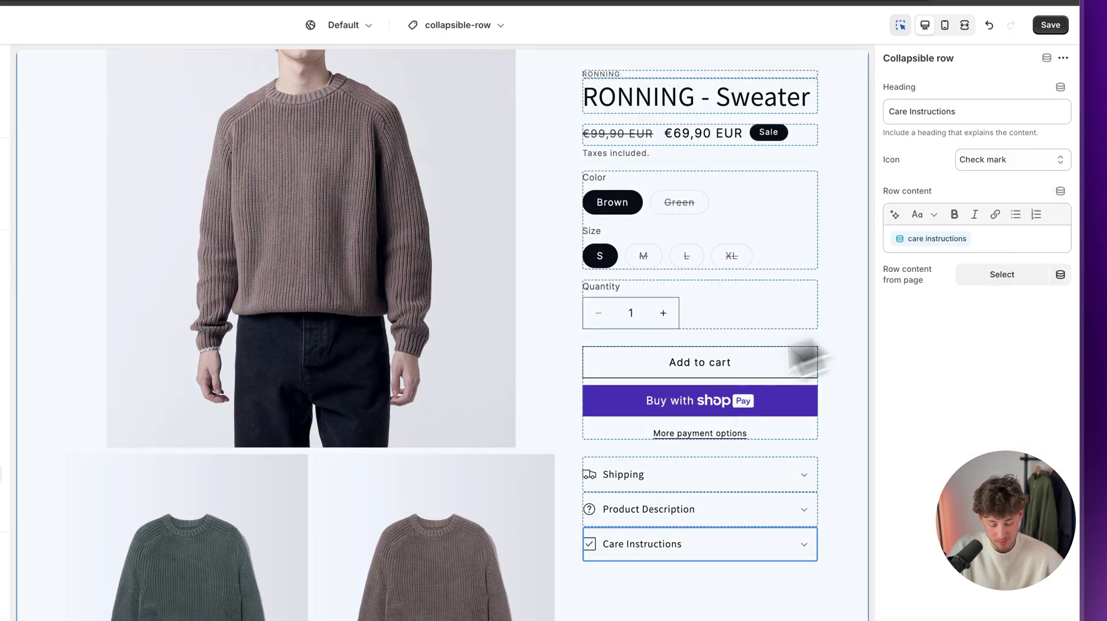
scroll(744, 404, down, 3)
scroll(805, 524, down, 5)
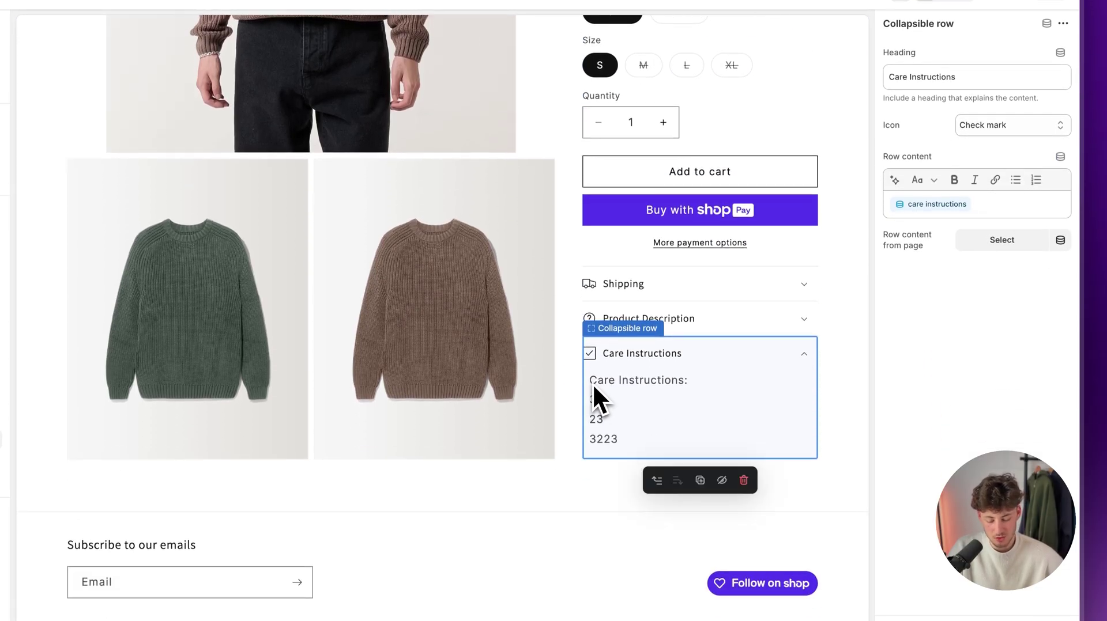
Bind the Product Description block's row content to Template > Product > Description
click(727, 352)
click(676, 408)
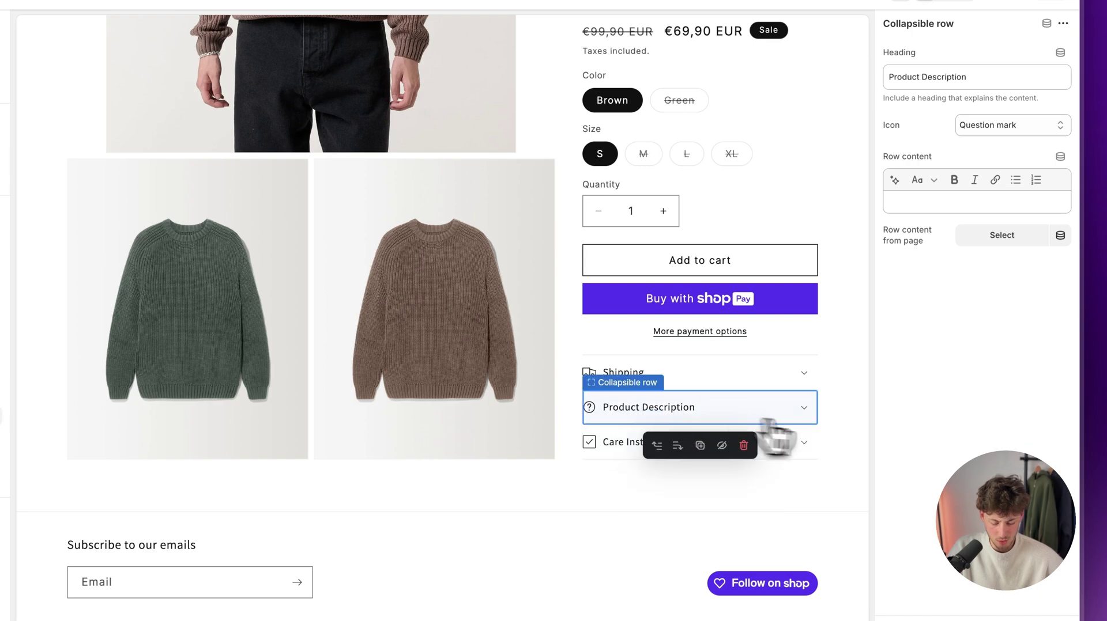
click(794, 420)
click(810, 406)
click(804, 409)
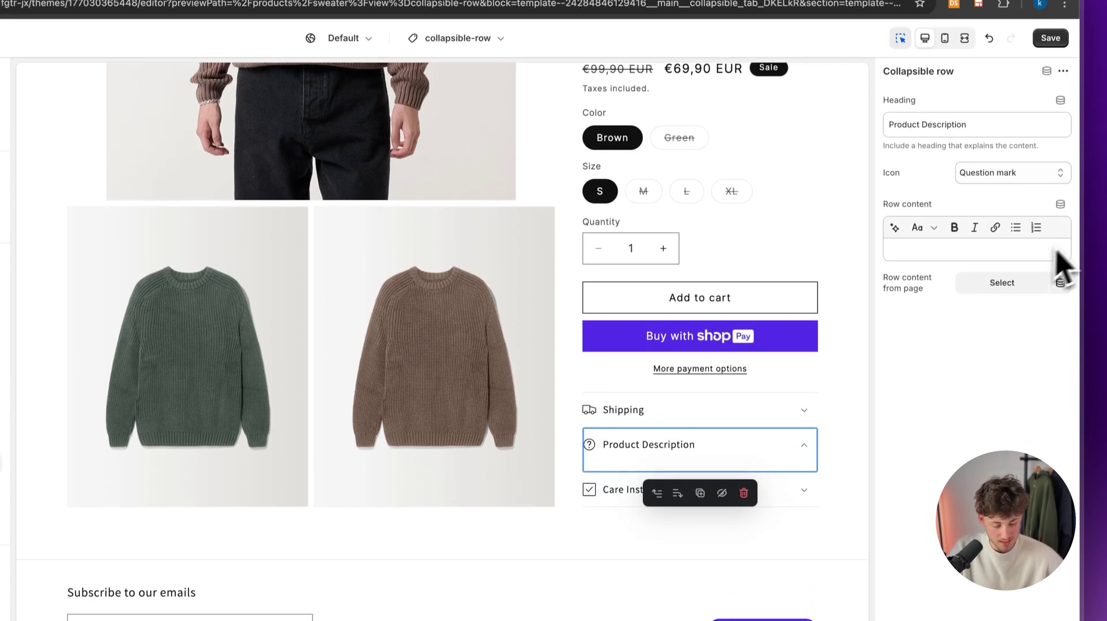
click(1060, 213)
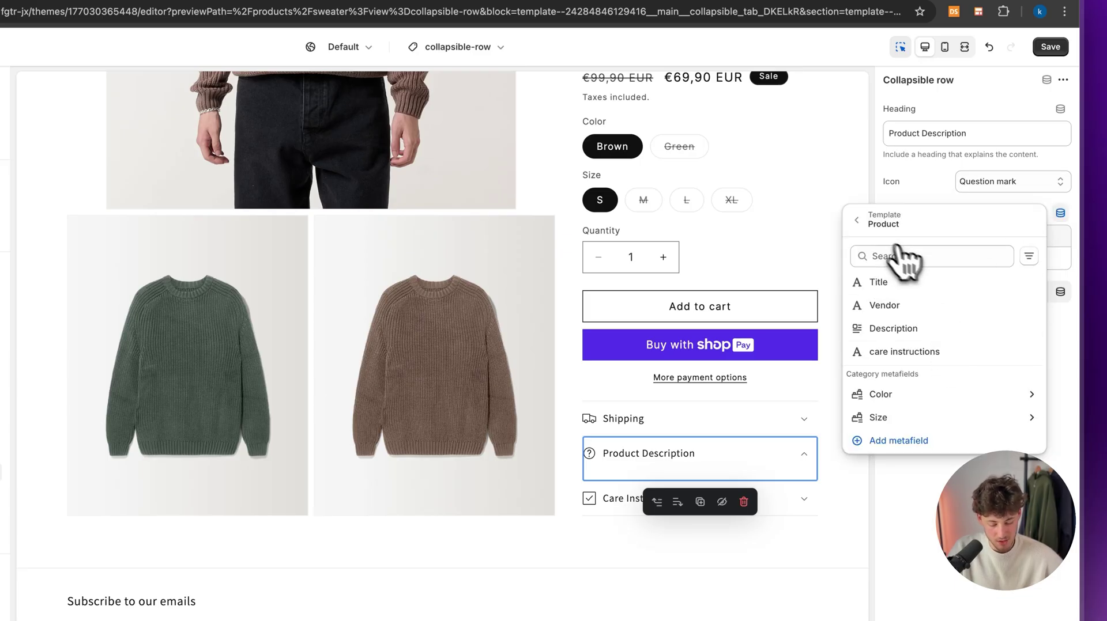
click(858, 221)
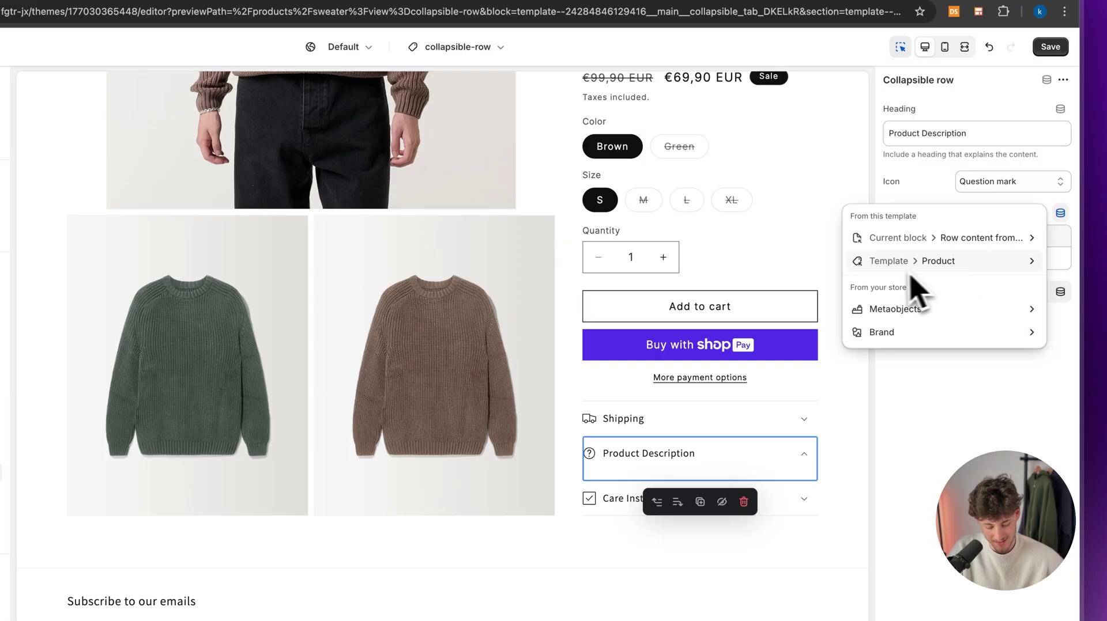
click(1012, 266)
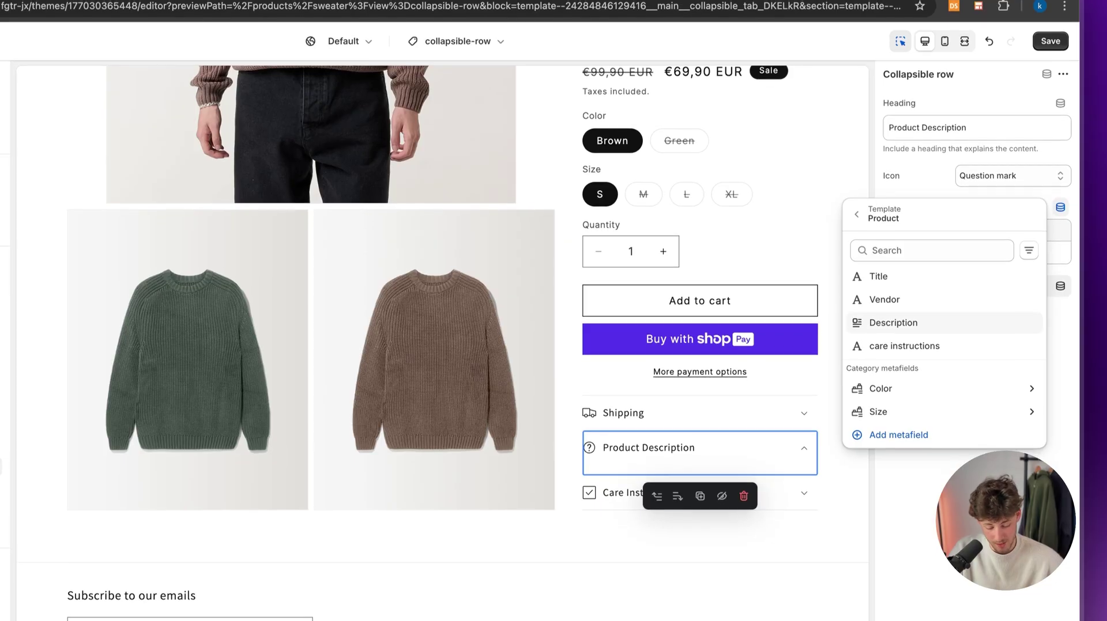
click(893, 329)
Expand the Product Description and Care Instructions rows to check the sweater's text
click(795, 455)
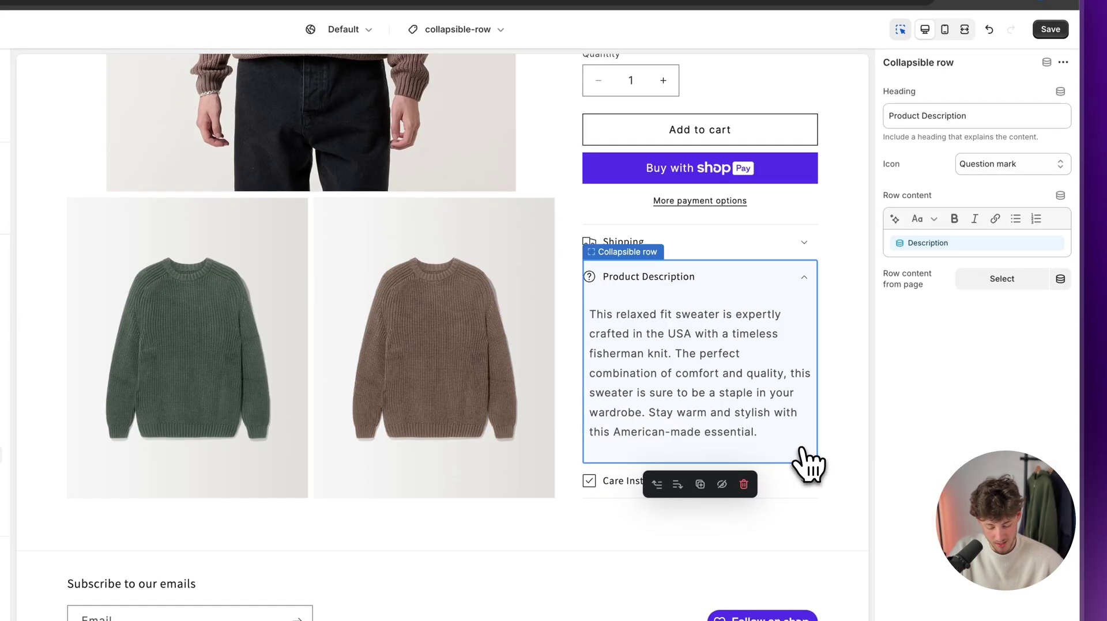
scroll(807, 465, down, 2)
click(790, 218)
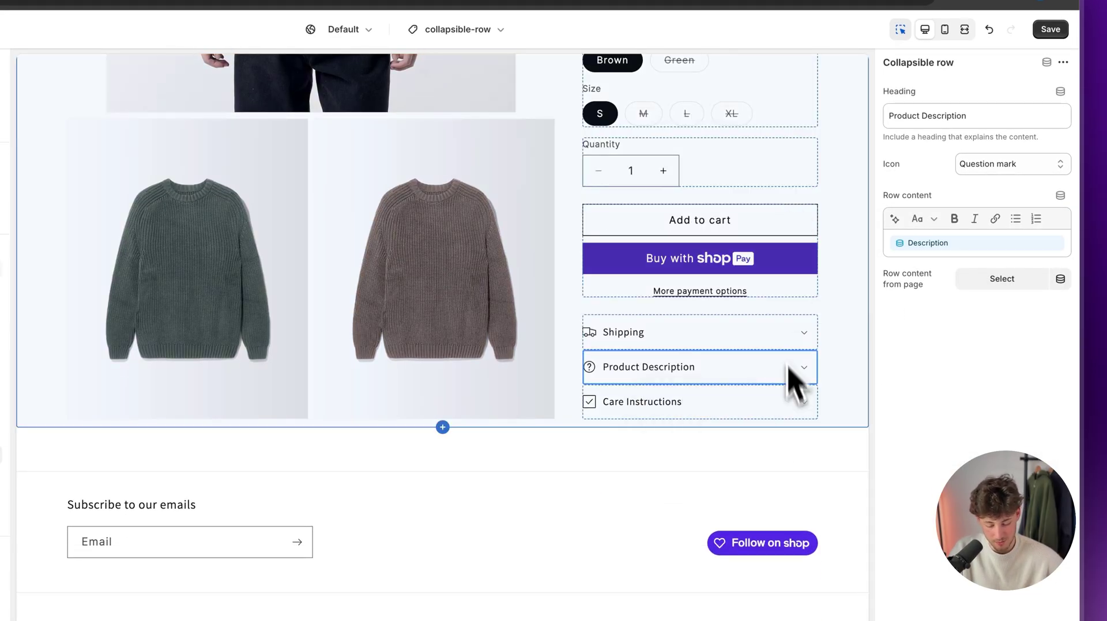
click(791, 401)
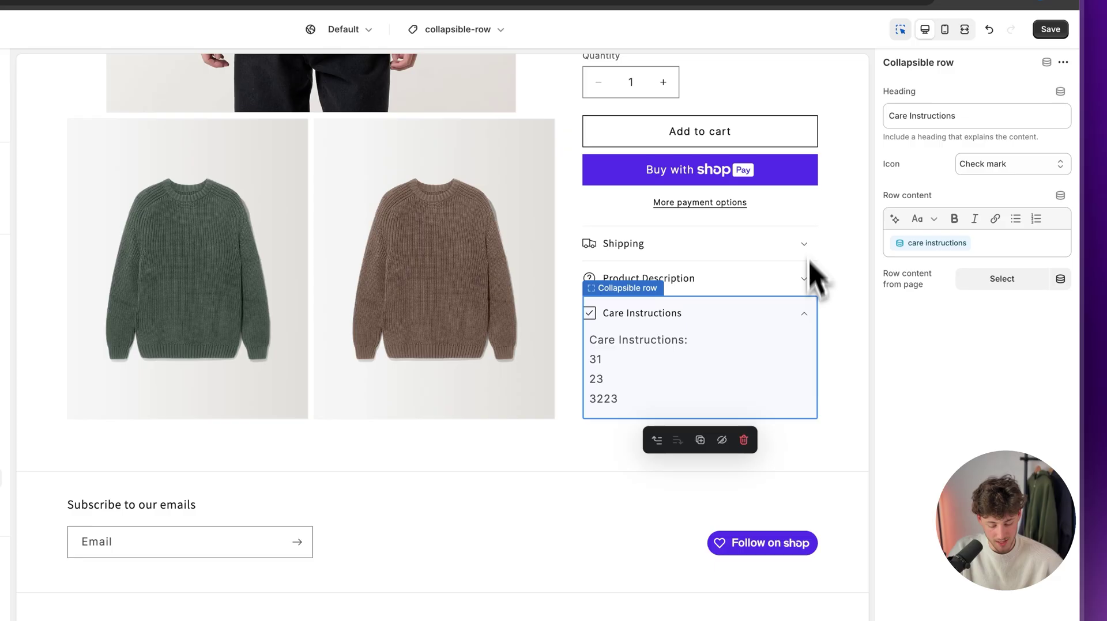
click(807, 316)
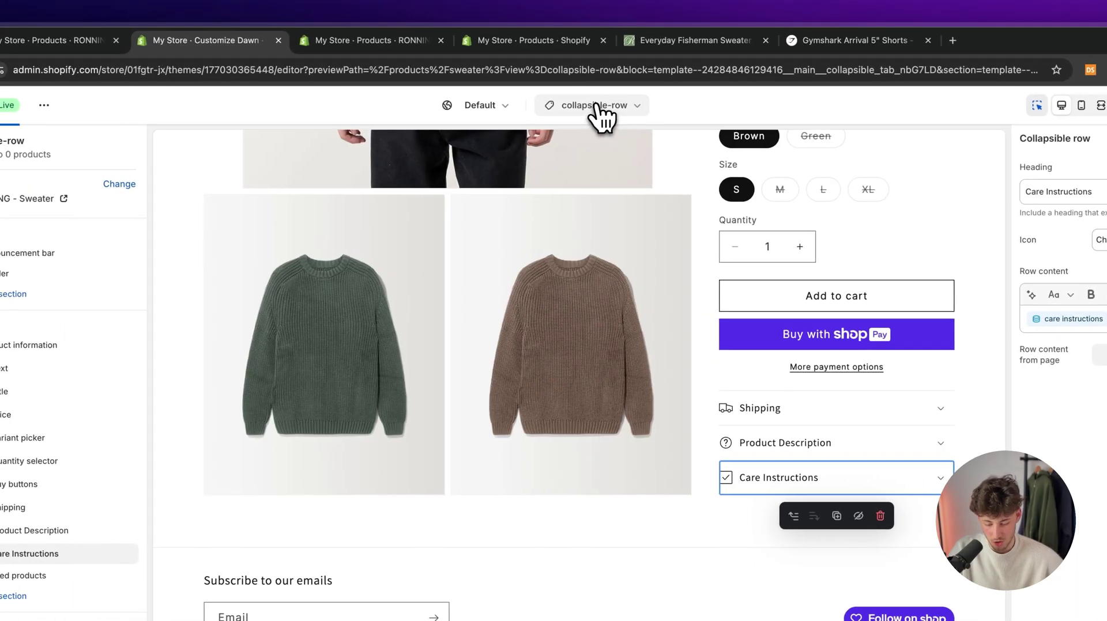
Switch the template preview to the RONNING - BELT product
click(563, 105)
click(518, 184)
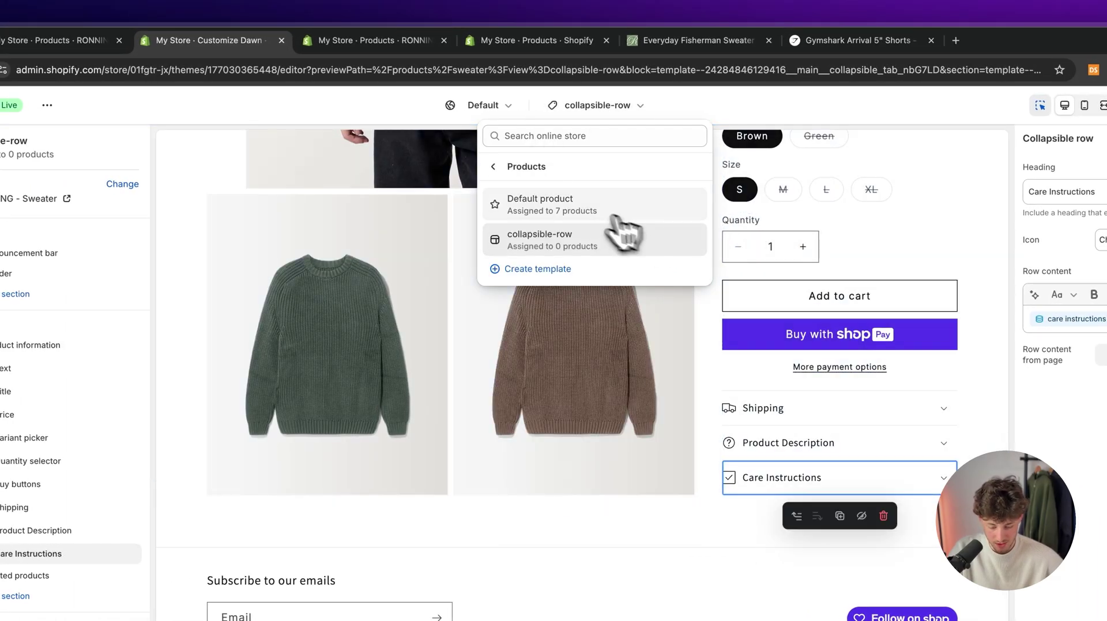
click(530, 292)
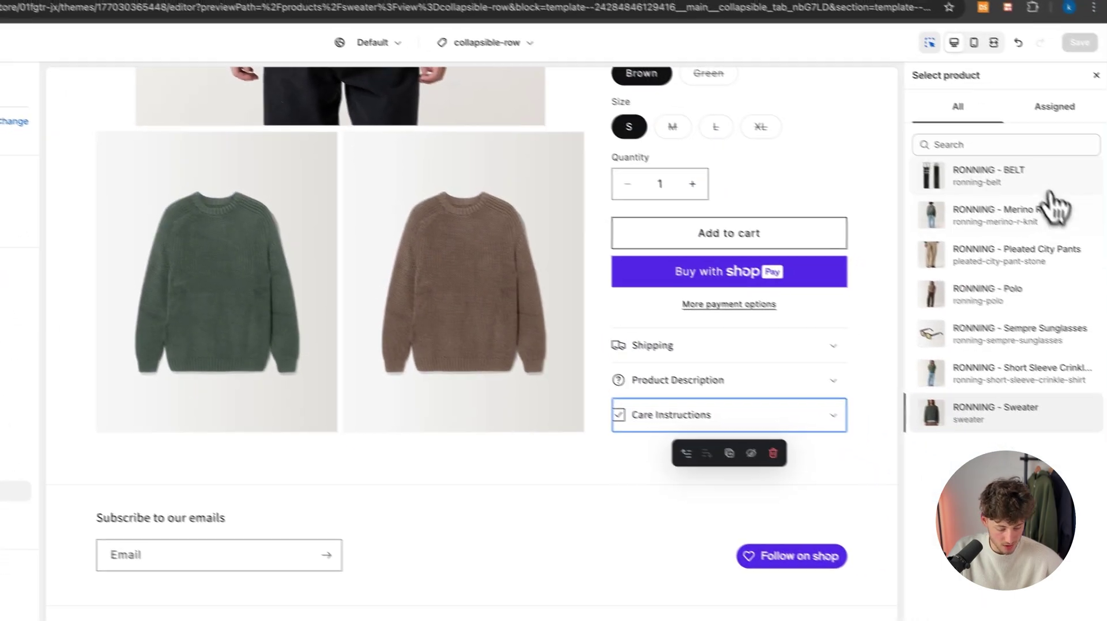
click(1106, 248)
Check the Shipping, Product Description and Care Instructions rows on the belt, then exit
click(808, 376)
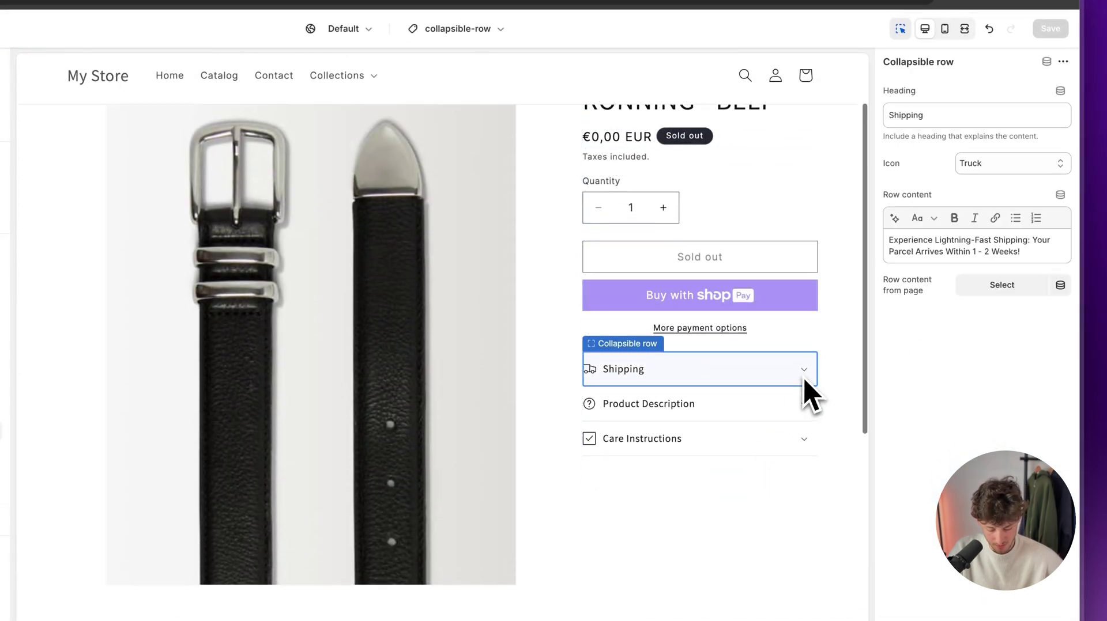
click(810, 425)
click(807, 411)
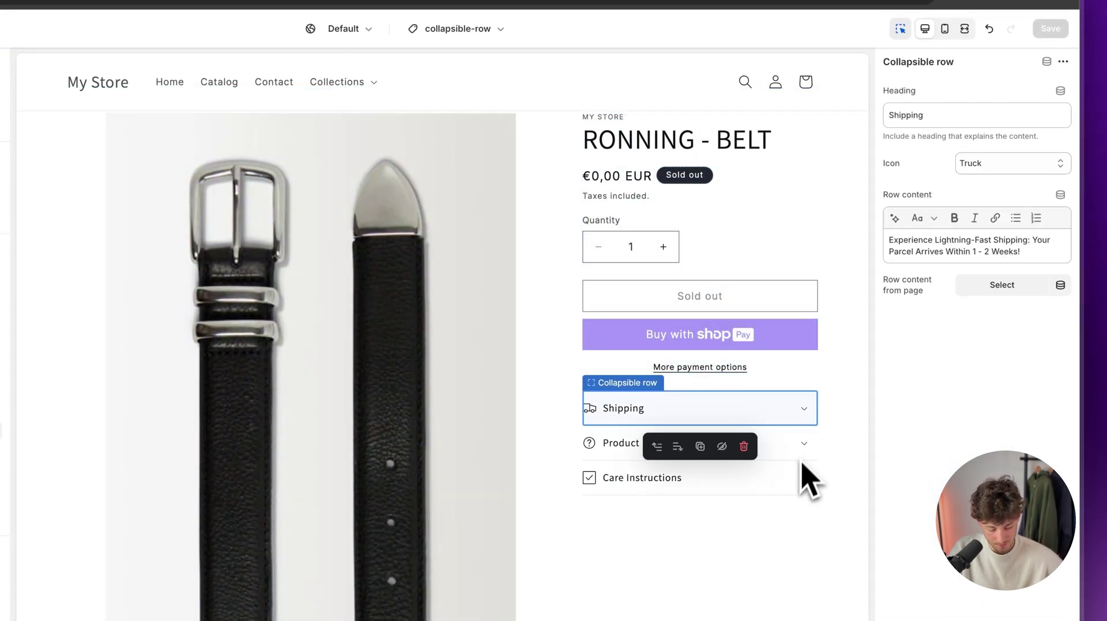
click(804, 451)
click(804, 452)
click(804, 455)
click(807, 480)
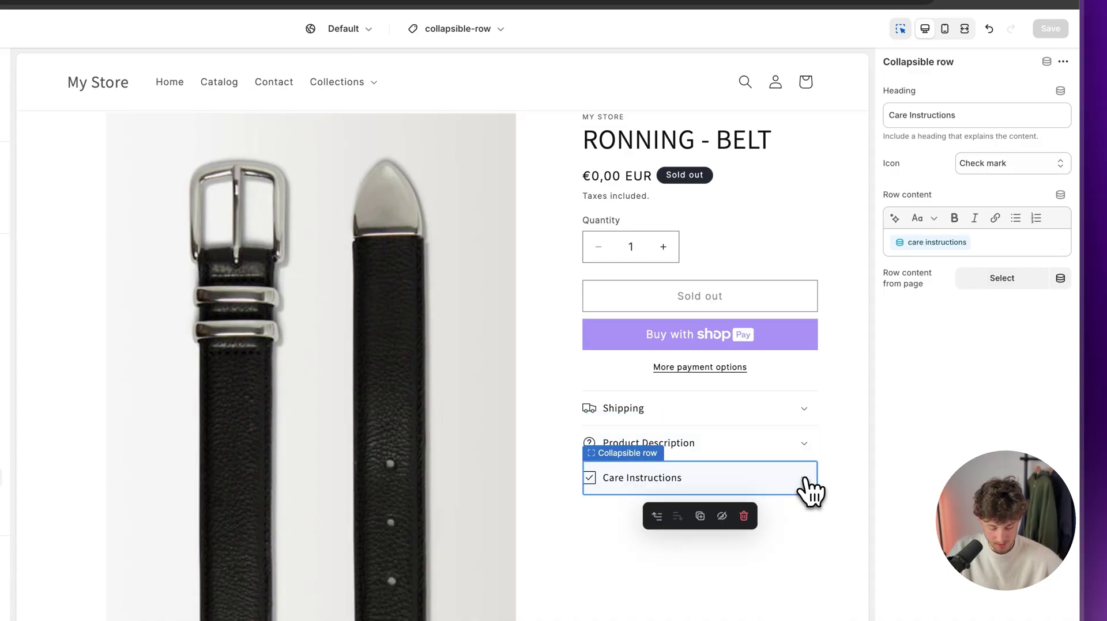
click(808, 482)
click(808, 482)
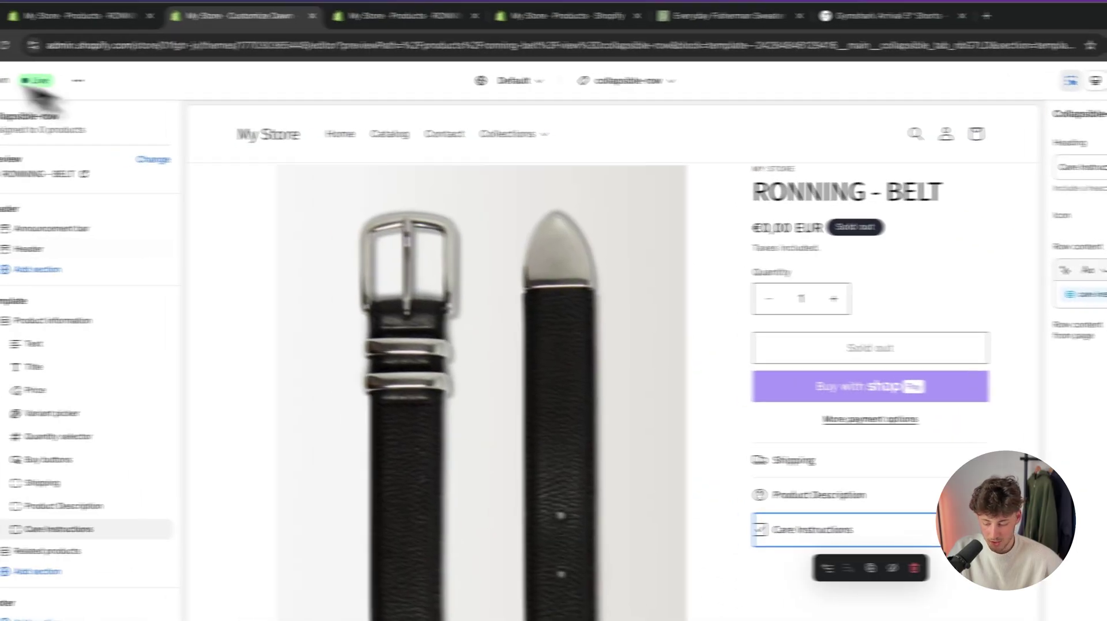
click(23, 83)
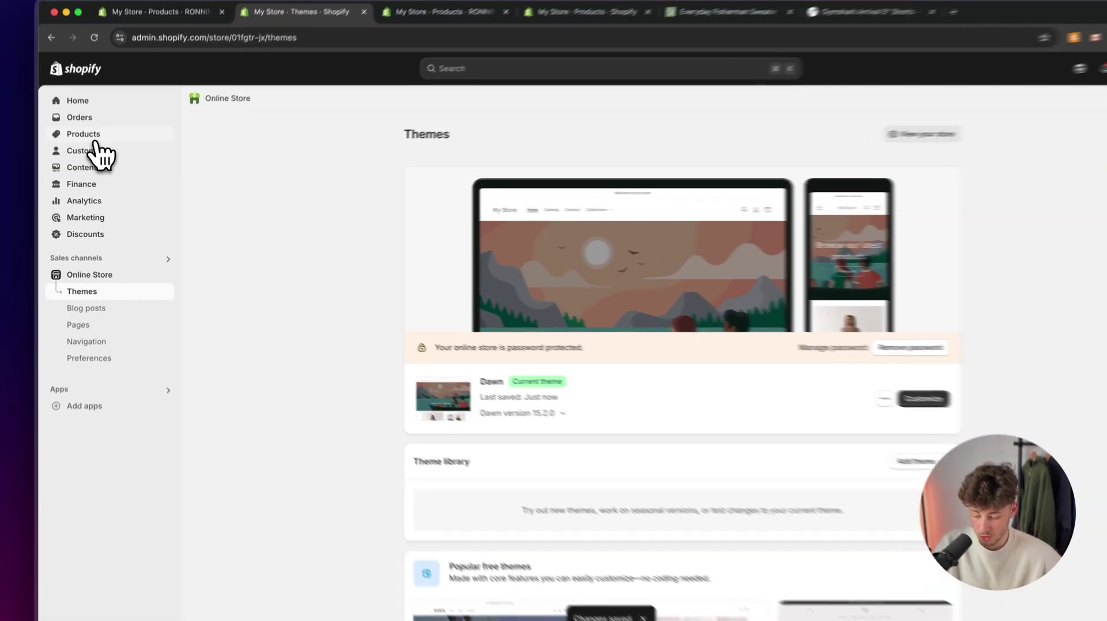
Set RONNING - Sweater's theme template to collapsible-row and save the product
click(92, 145)
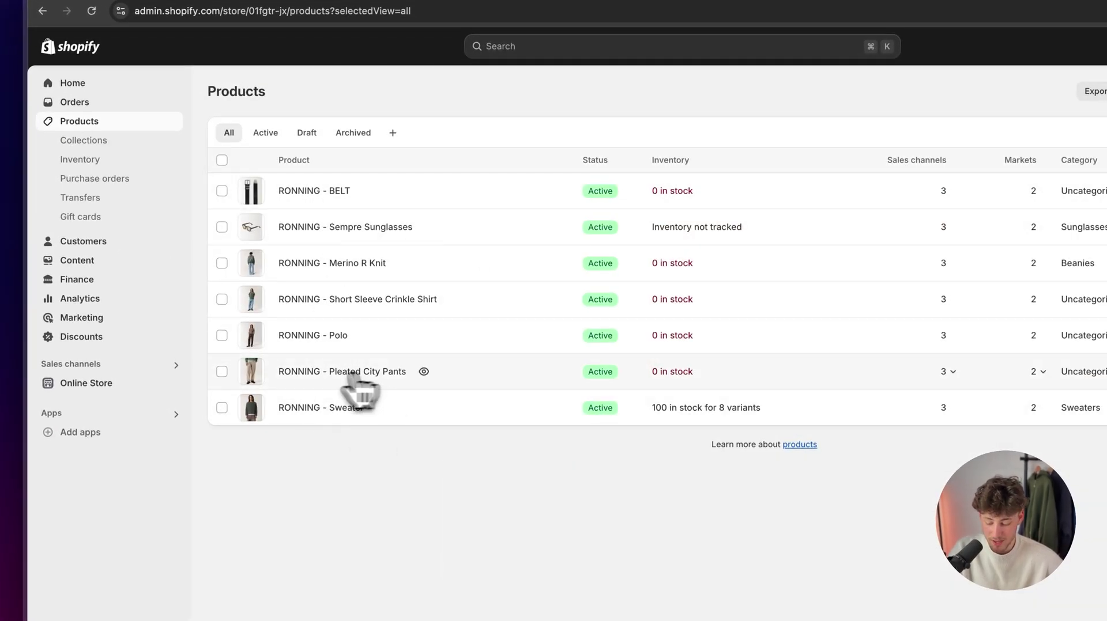
click(332, 408)
scroll(650, 242, down, 5)
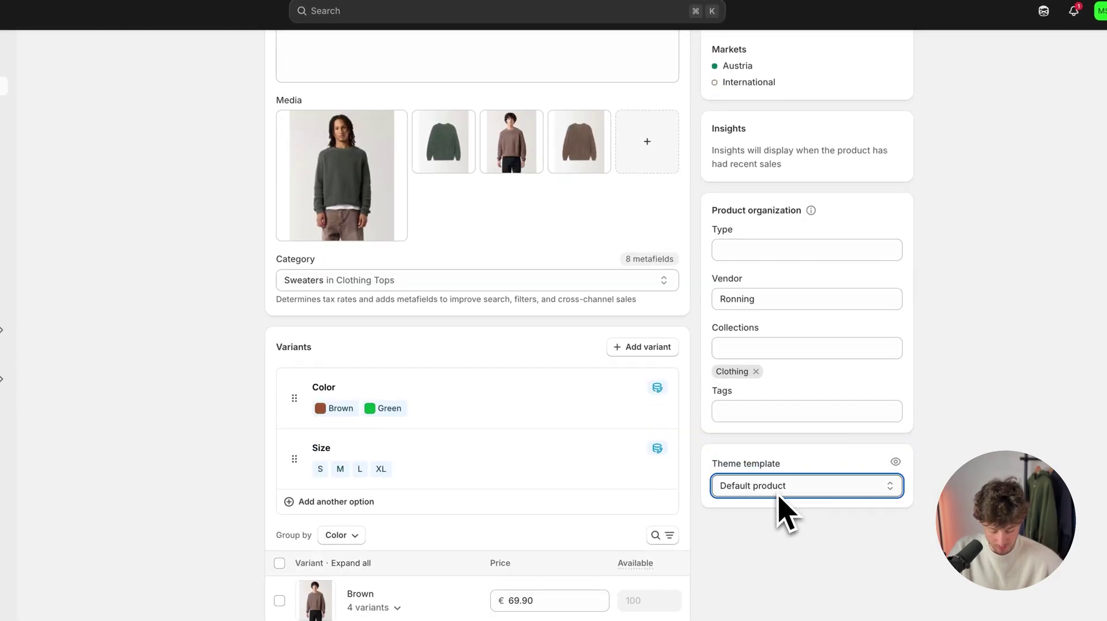
scroll(812, 275, up, 5)
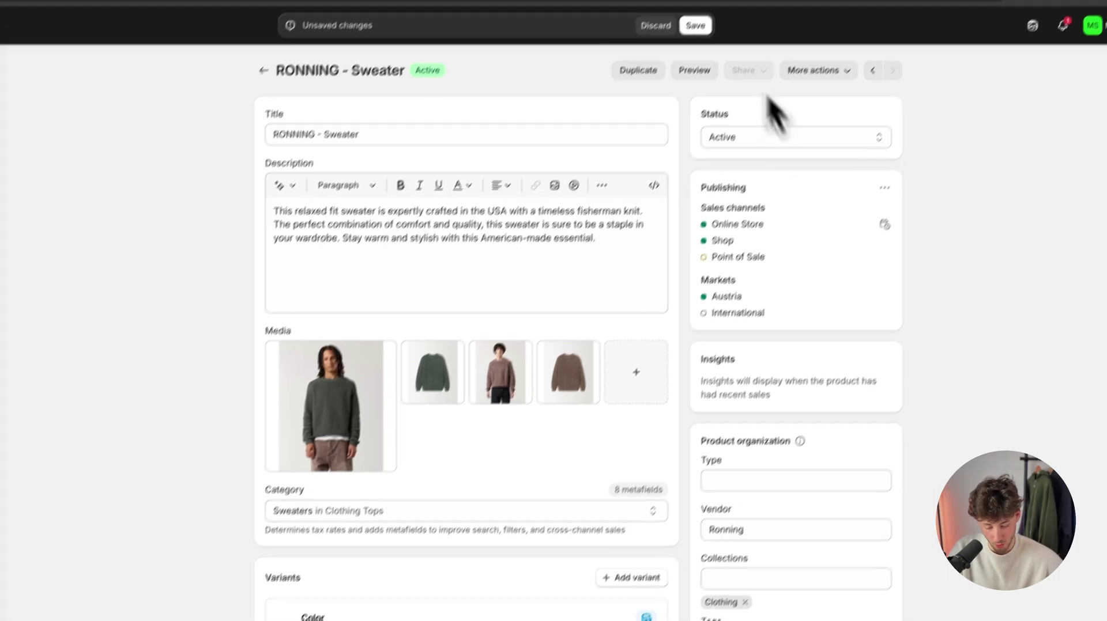
click(706, 11)
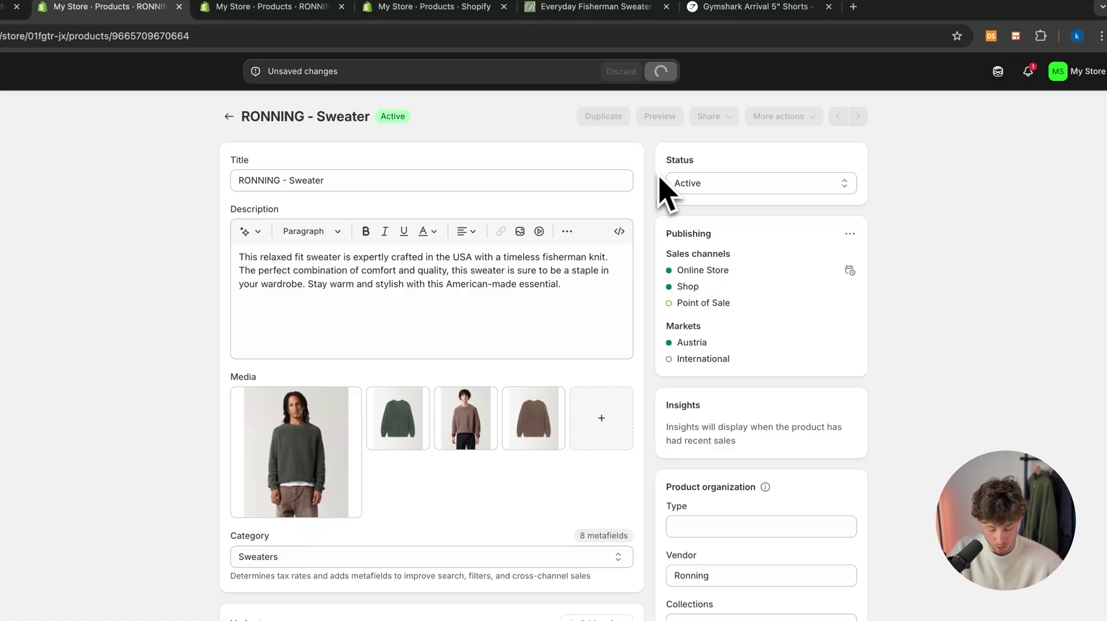
scroll(663, 193, down, 10)
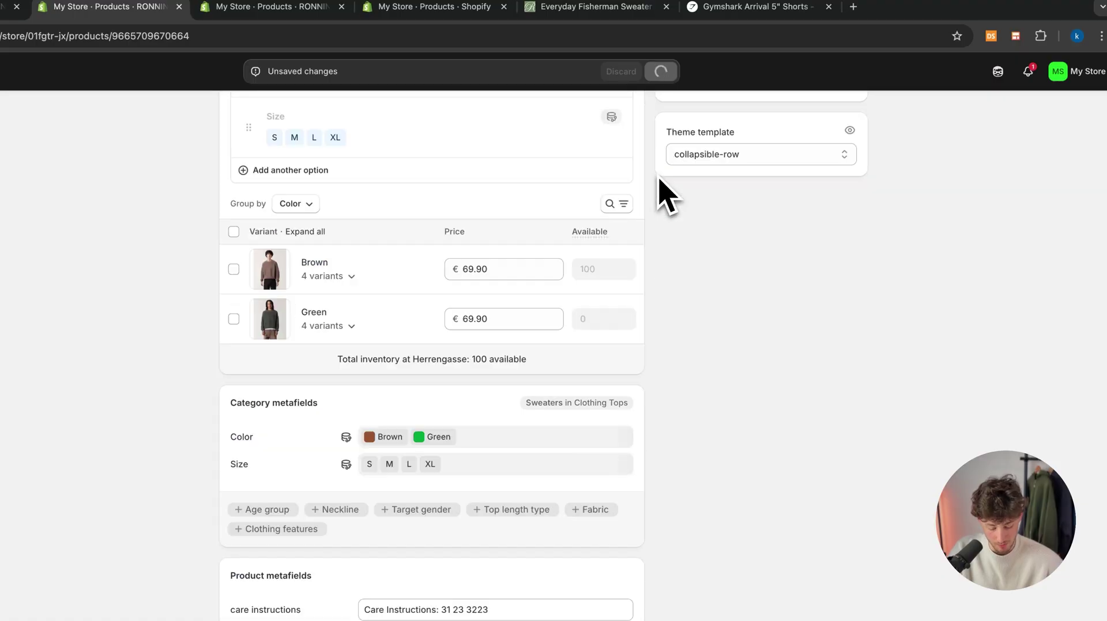
scroll(675, 354, up, 6)
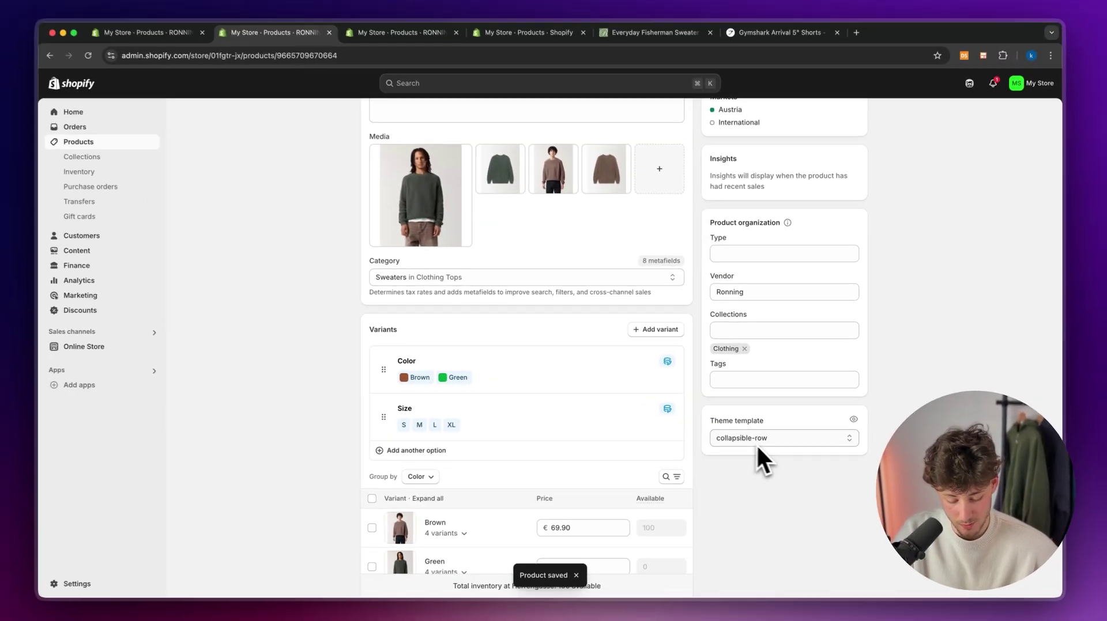
scroll(741, 357, up, 5)
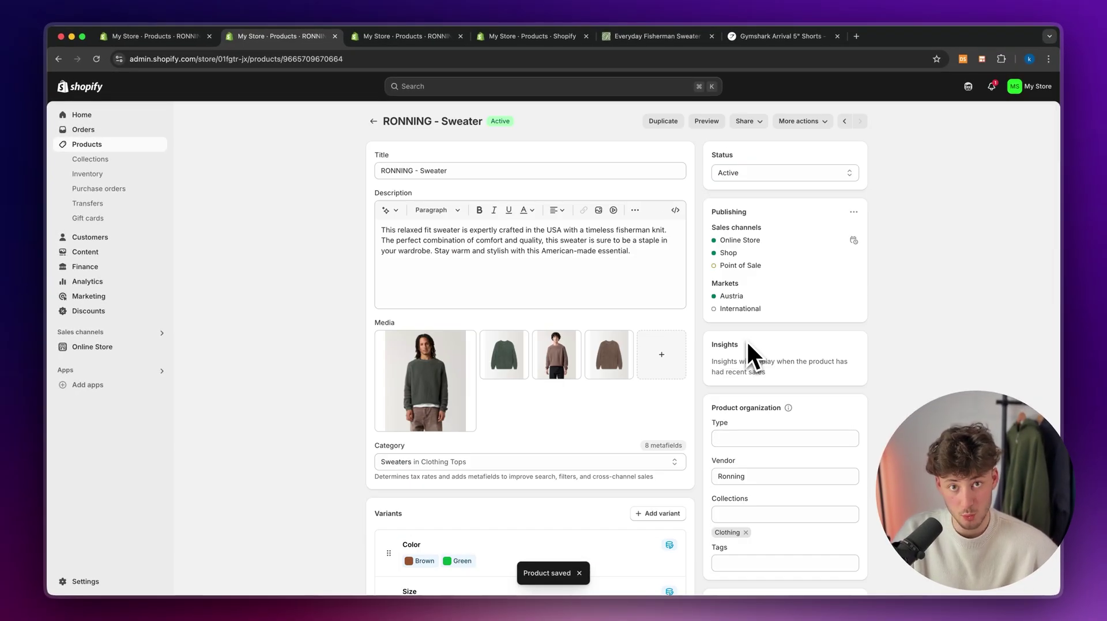
scroll(749, 350, down, 10)
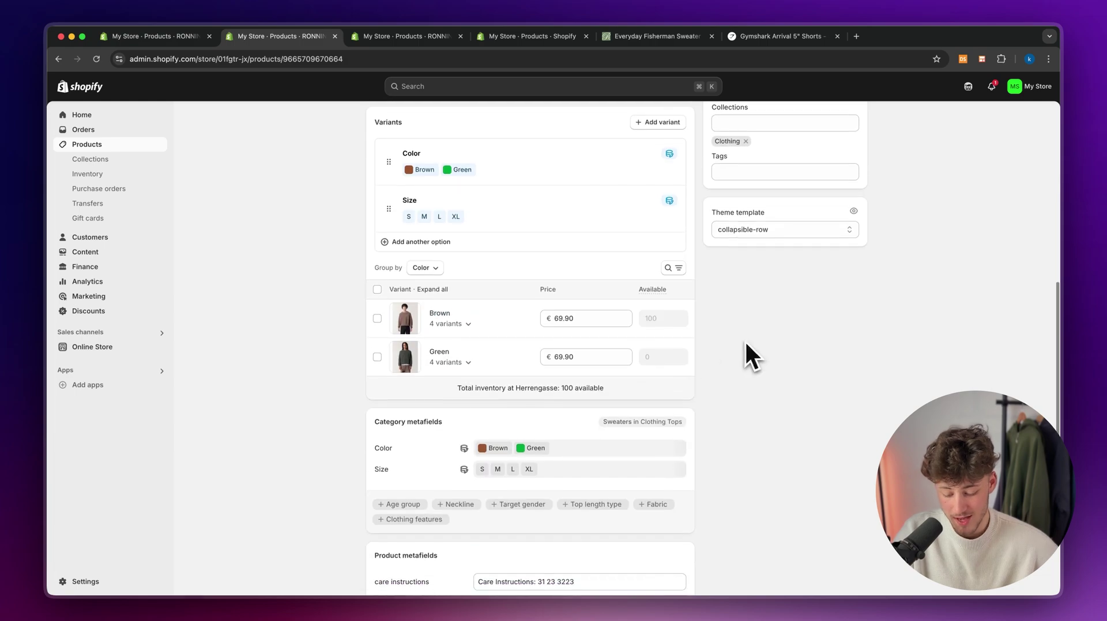